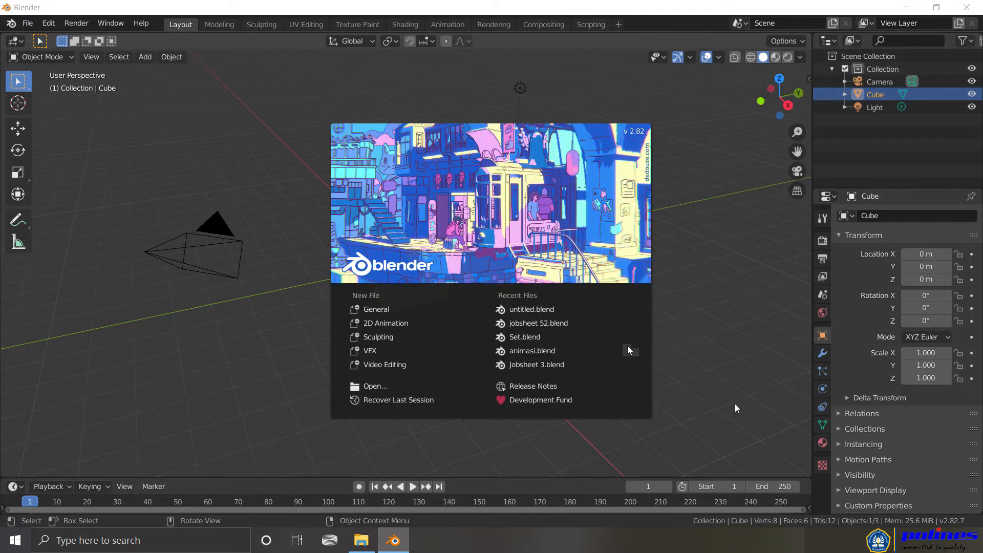
# Step: Dismiss the startup splash screen and review the available file, edit, render and window commands
pyautogui.click(159, 248)
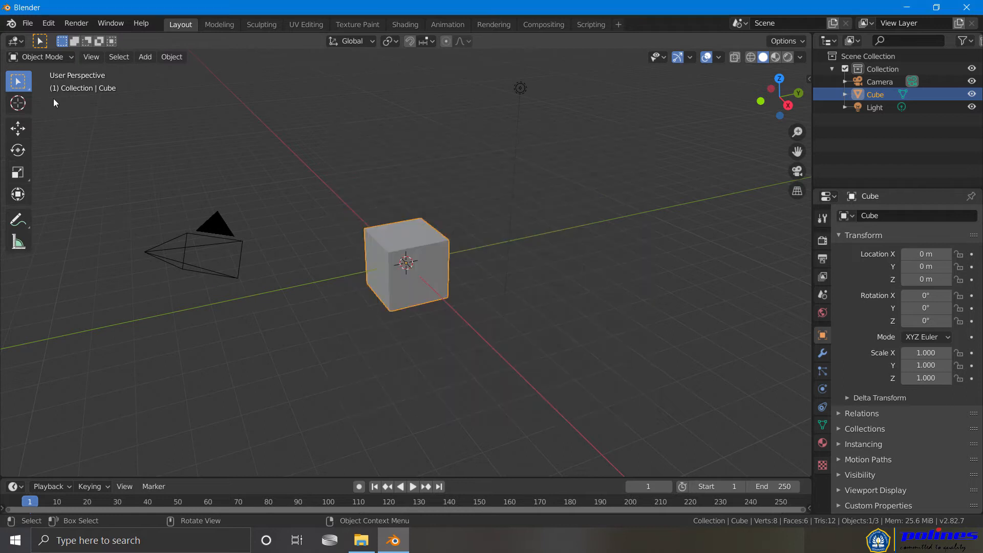
pyautogui.click(28, 24)
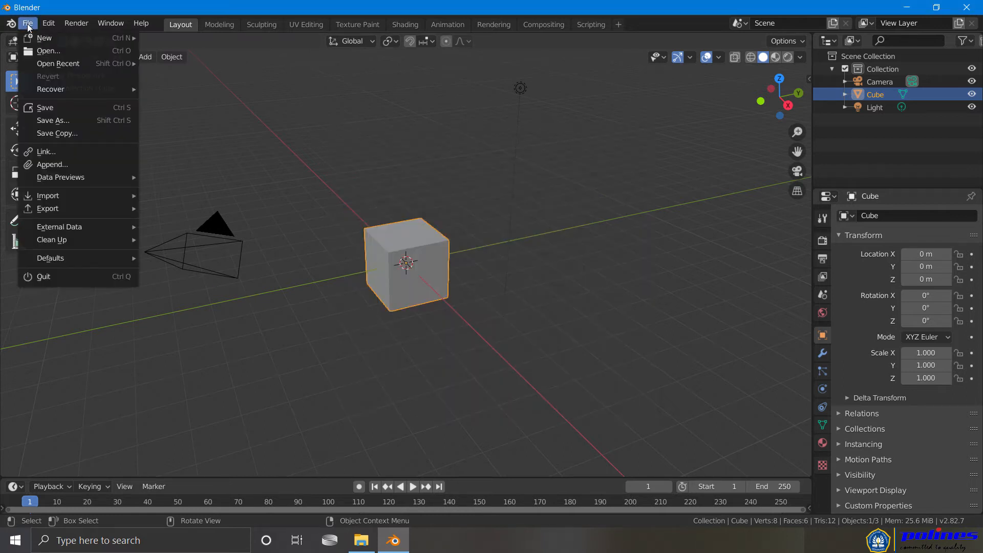
pyautogui.moveTo(39, 34)
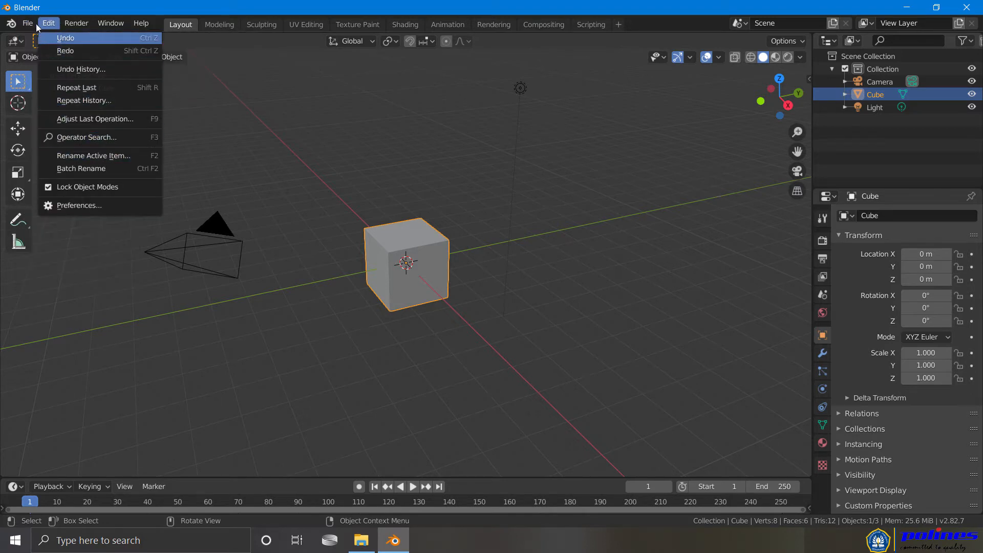
pyautogui.click(23, 22)
pyautogui.click(25, 22)
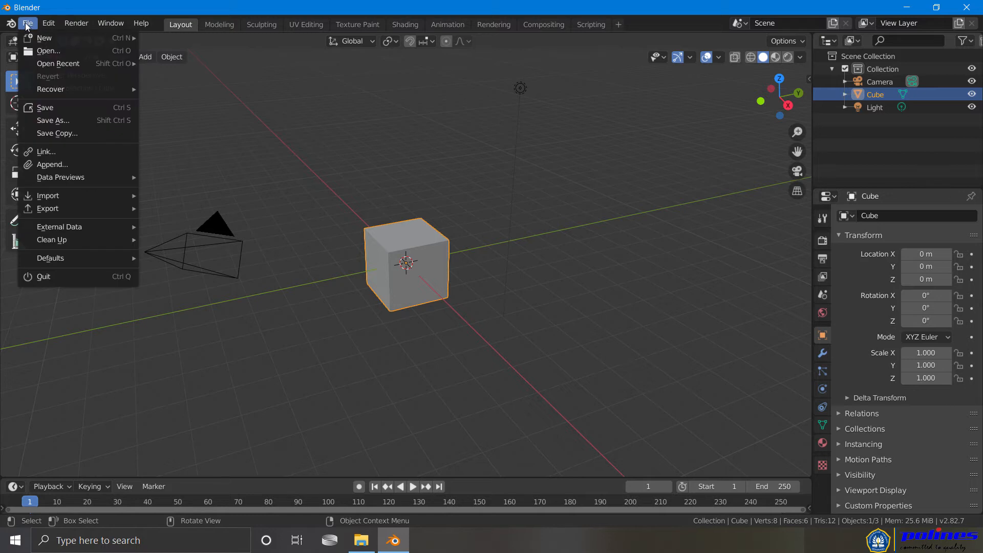
pyautogui.moveTo(54, 23)
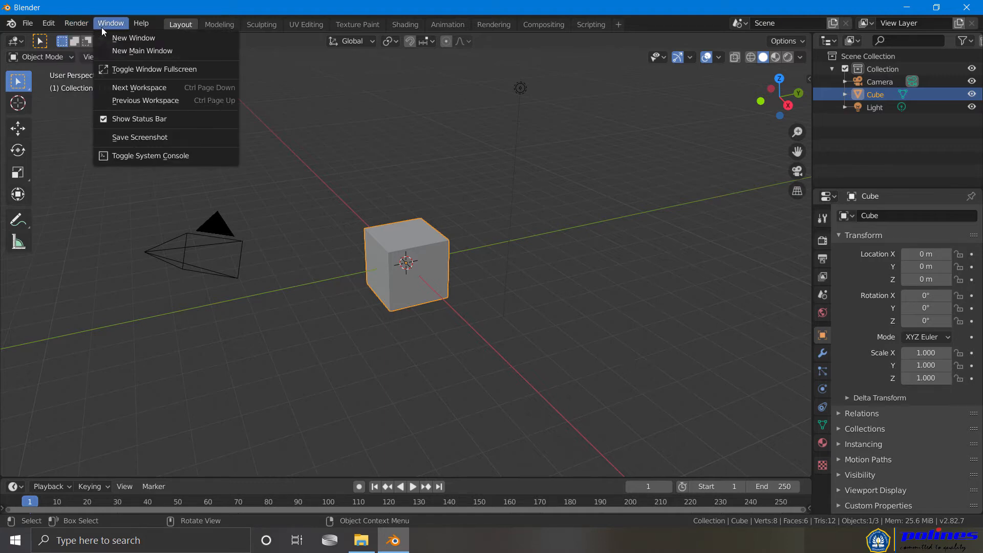
pyautogui.click(323, 242)
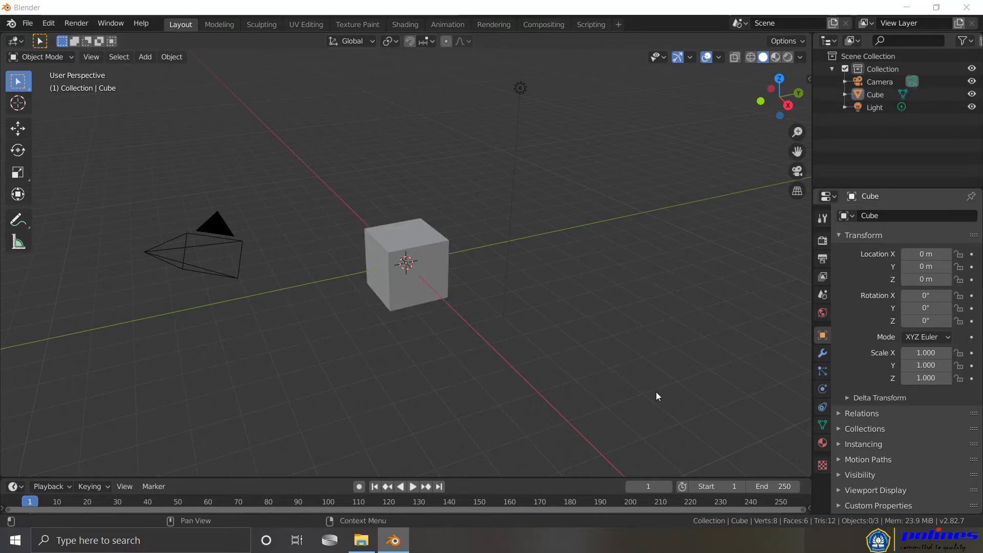
# Step: Tour the Modeling, Sculpting, UV Editing, Texture Paint, Shading, Animation and Rendering workspaces and return to the Layout workspace
pyautogui.click(221, 24)
pyautogui.click(265, 25)
pyautogui.click(298, 28)
pyautogui.click(373, 25)
pyautogui.click(405, 26)
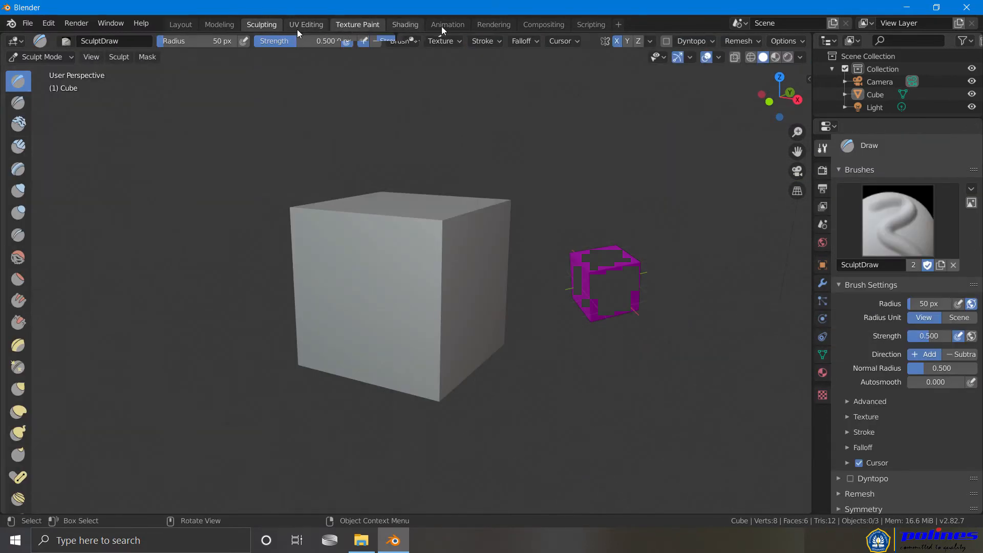
pyautogui.click(441, 25)
pyautogui.click(365, 24)
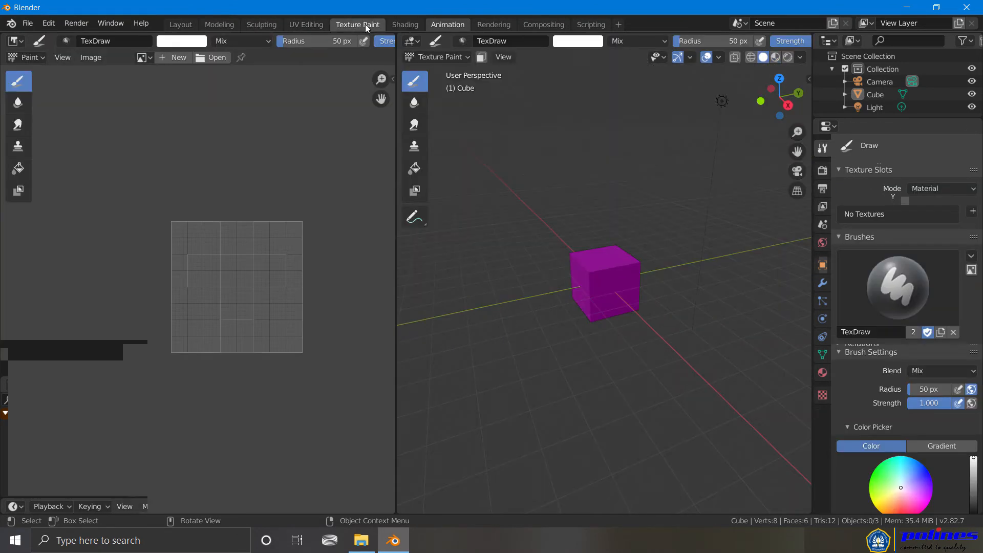
pyautogui.click(310, 24)
pyautogui.click(483, 24)
pyautogui.click(453, 24)
pyautogui.click(489, 24)
pyautogui.click(389, 25)
pyautogui.click(358, 25)
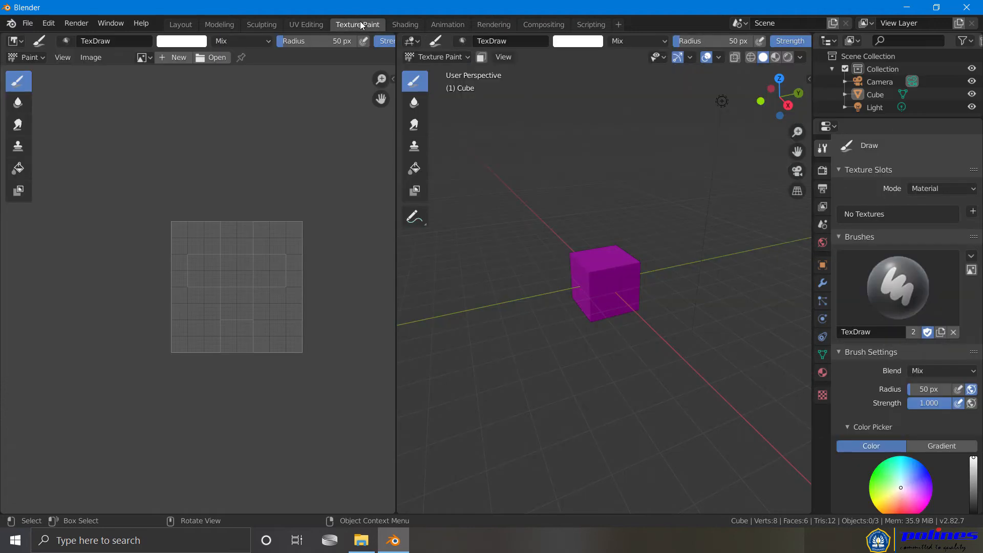
pyautogui.click(261, 25)
pyautogui.click(219, 25)
pyautogui.click(192, 24)
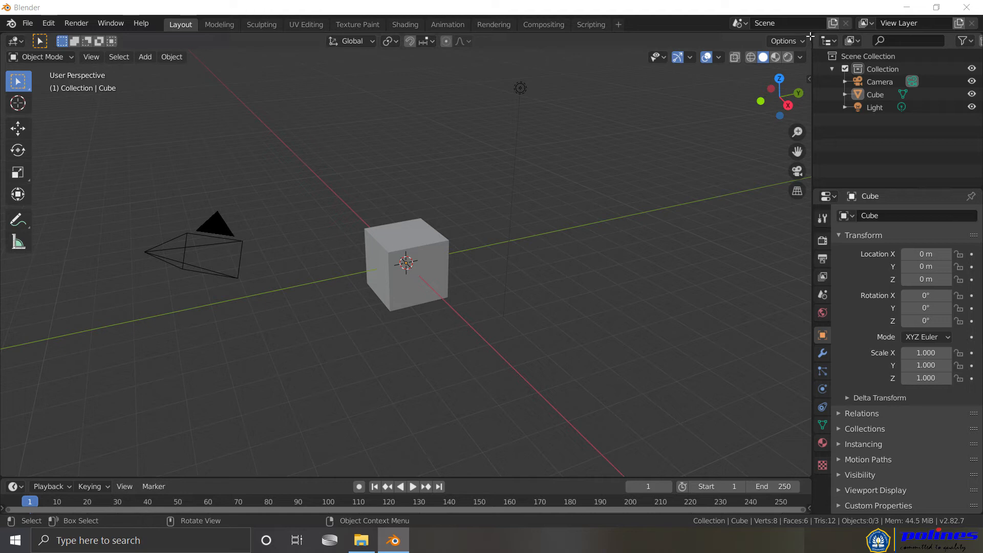
# Step: Split the 3D viewport horizontally at about mid-height and divide each half vertically, making four viewports
pyautogui.moveTo(810, 37); pyautogui.dragTo(783, 253)
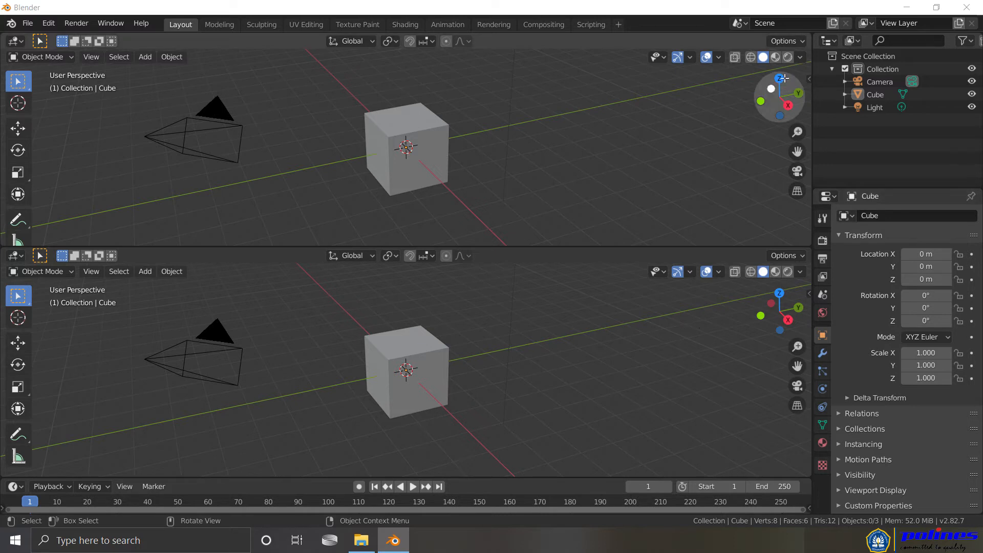
pyautogui.moveTo(808, 35); pyautogui.dragTo(413, 41)
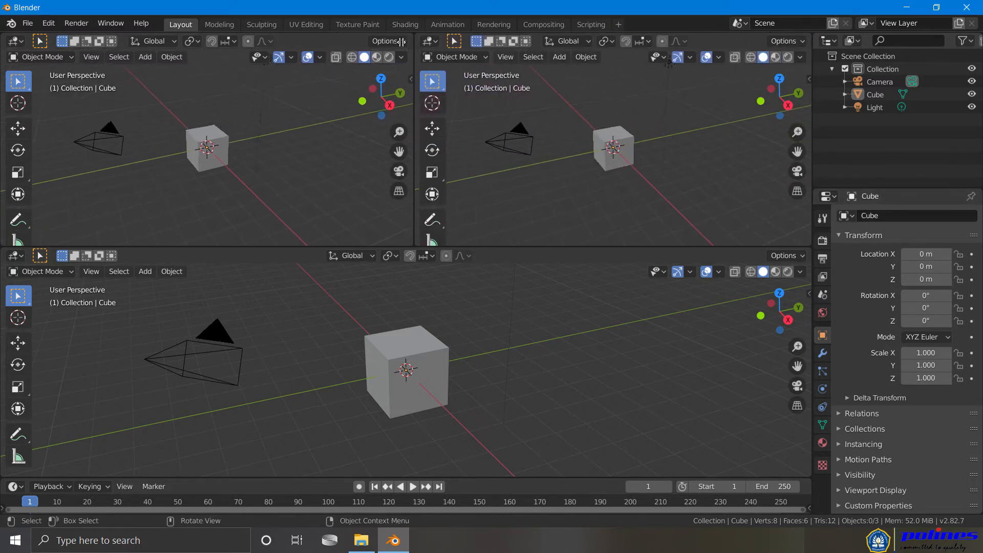
pyautogui.moveTo(809, 264); pyautogui.dragTo(430, 254)
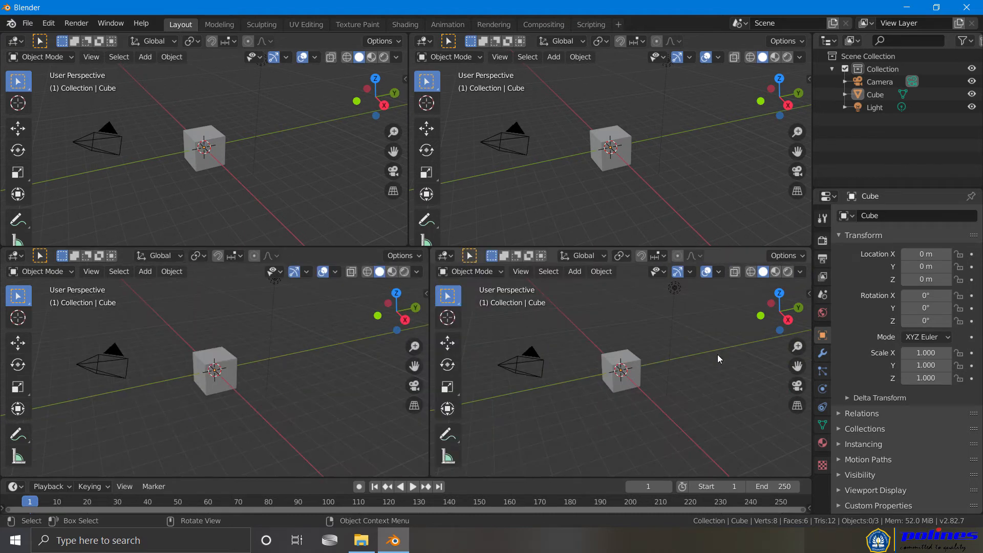
pyautogui.press('F12')
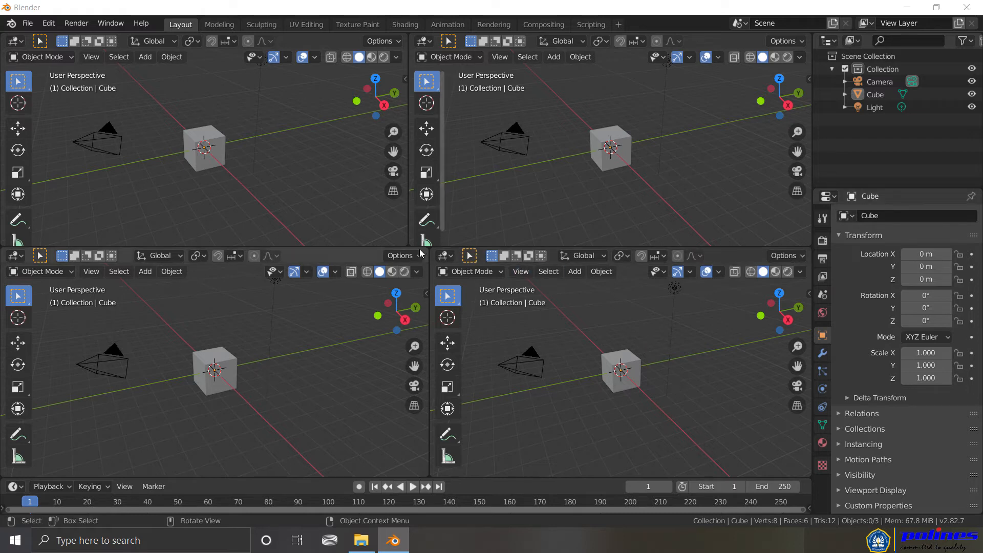
# Step: Join the four split viewports back into a single 3D viewport
pyautogui.moveTo(427, 249); pyautogui.dragTo(709, 325)
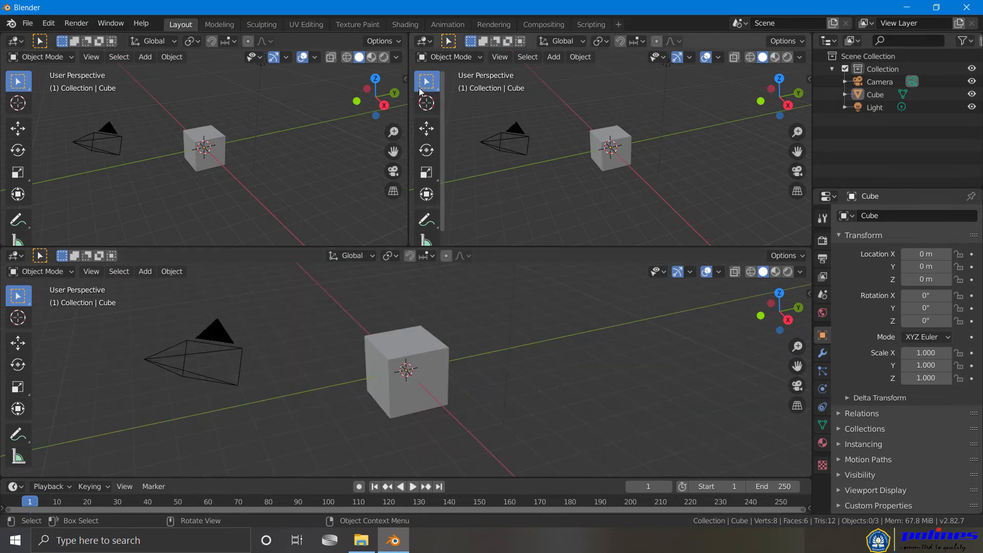
pyautogui.moveTo(404, 35); pyautogui.dragTo(496, 57)
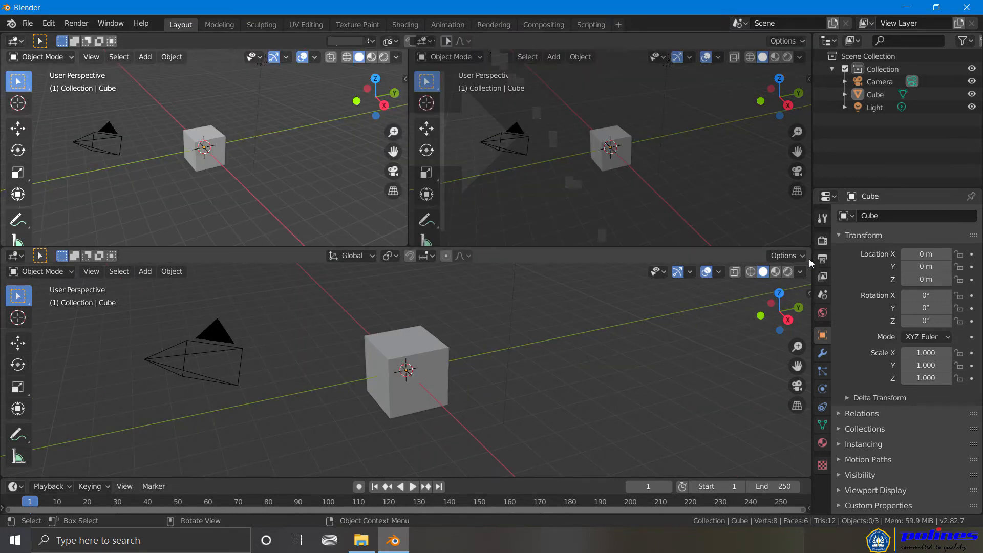
pyautogui.moveTo(808, 254); pyautogui.dragTo(783, 199)
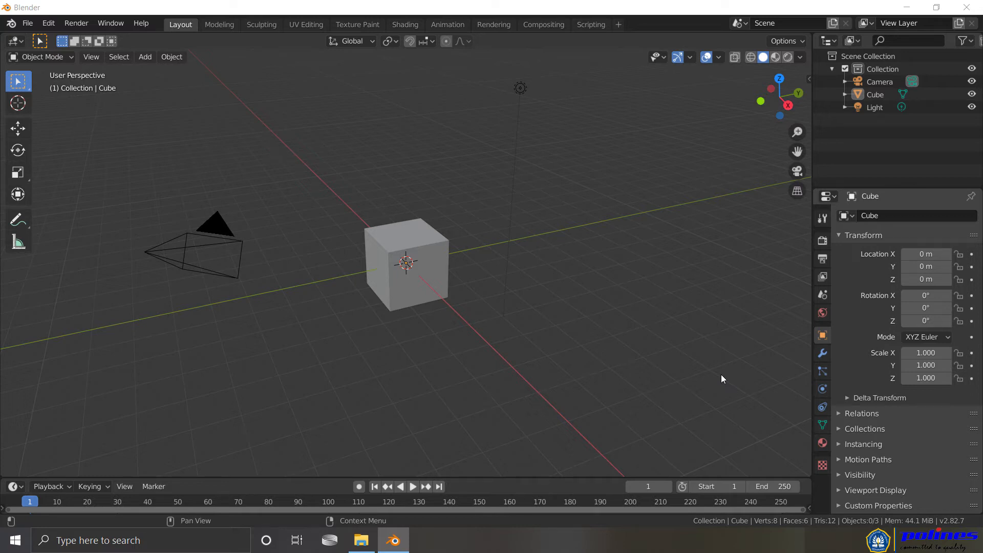
# Step: View the main area as the UV Editor and the Timeline, and return it to the 3D Viewport
pyautogui.click(24, 43)
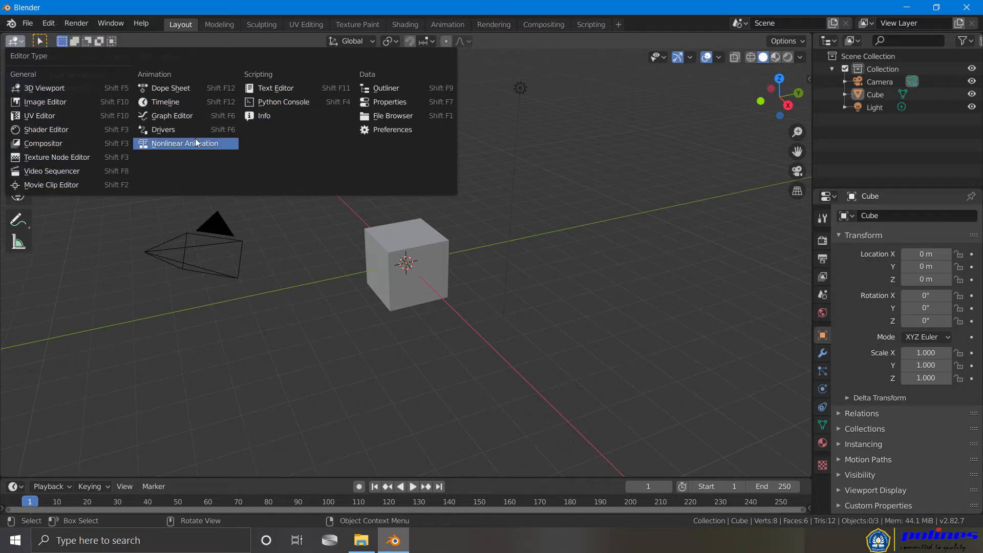
pyautogui.click(49, 119)
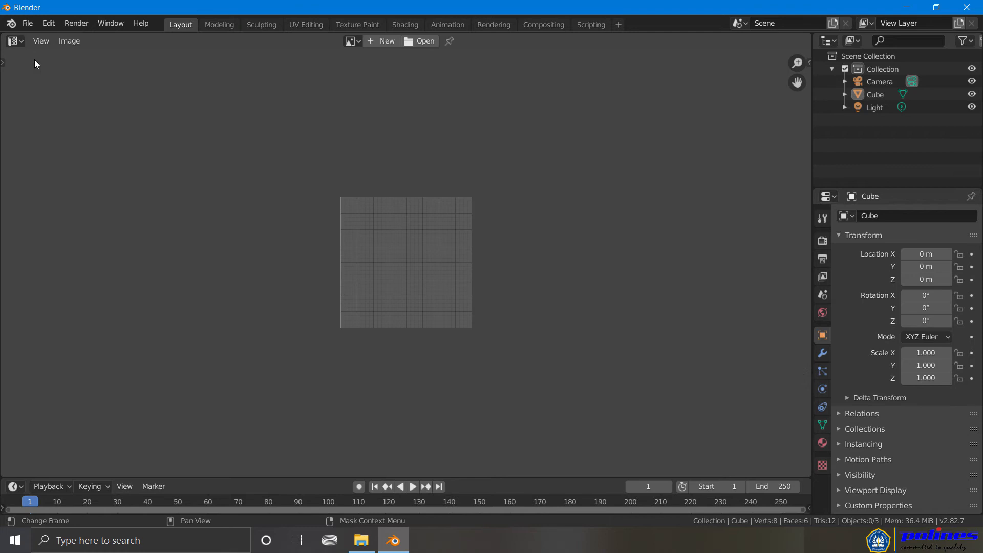
pyautogui.click(16, 41)
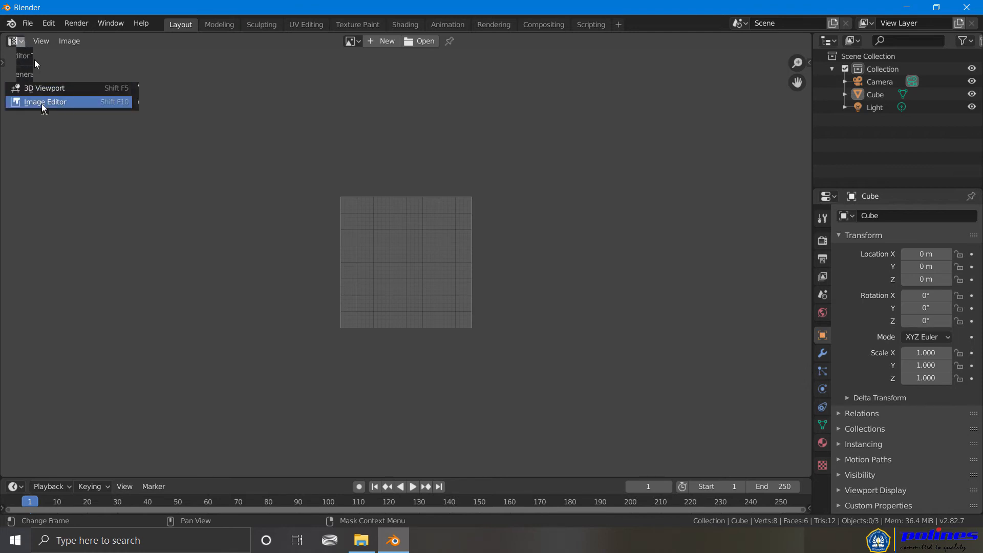
pyautogui.click(164, 105)
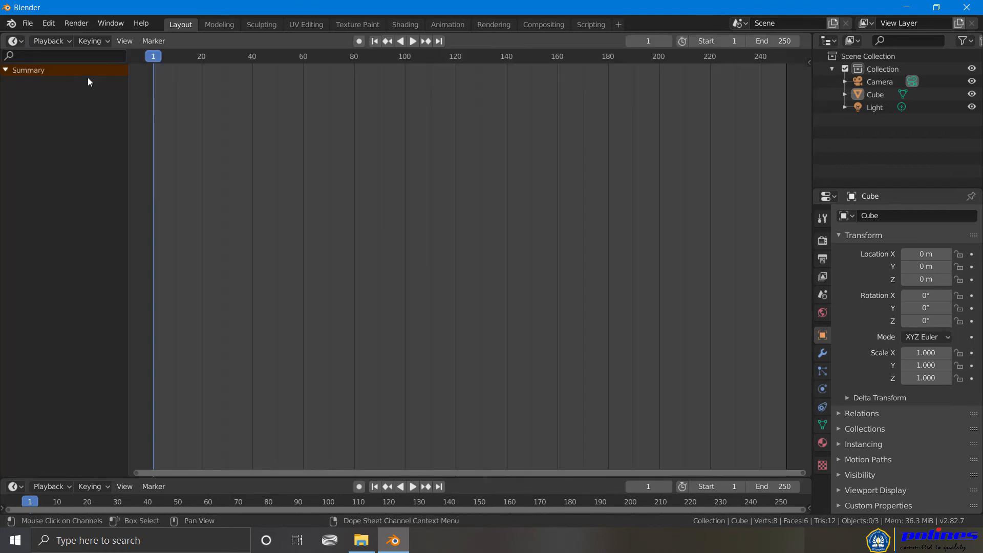
pyautogui.click(23, 41)
pyautogui.click(31, 85)
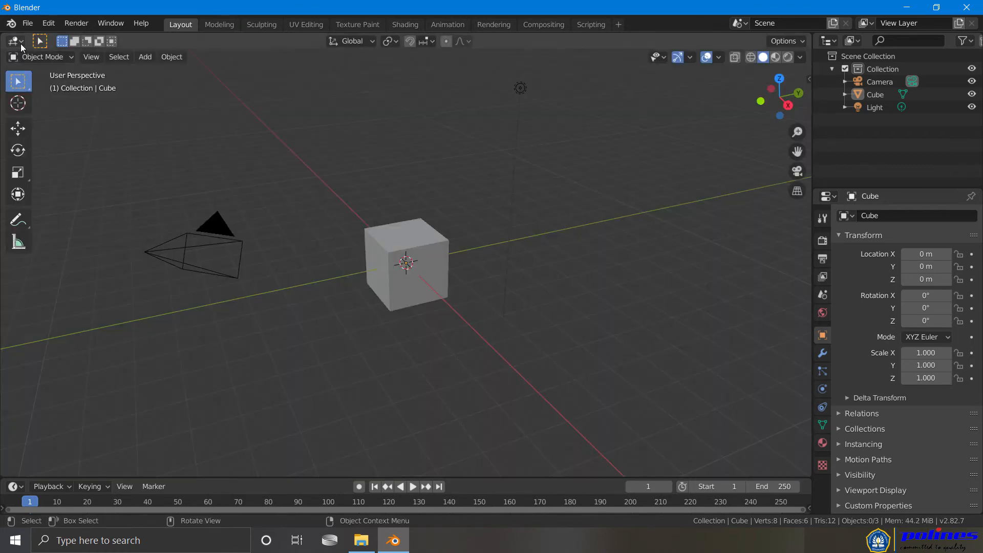
# Step: View the main area as the Image Editor, UV Editor, Shader Editor and Video Sequencer in turn
pyautogui.click(21, 44)
pyautogui.click(29, 103)
pyautogui.click(21, 45)
pyautogui.click(34, 113)
pyautogui.click(21, 46)
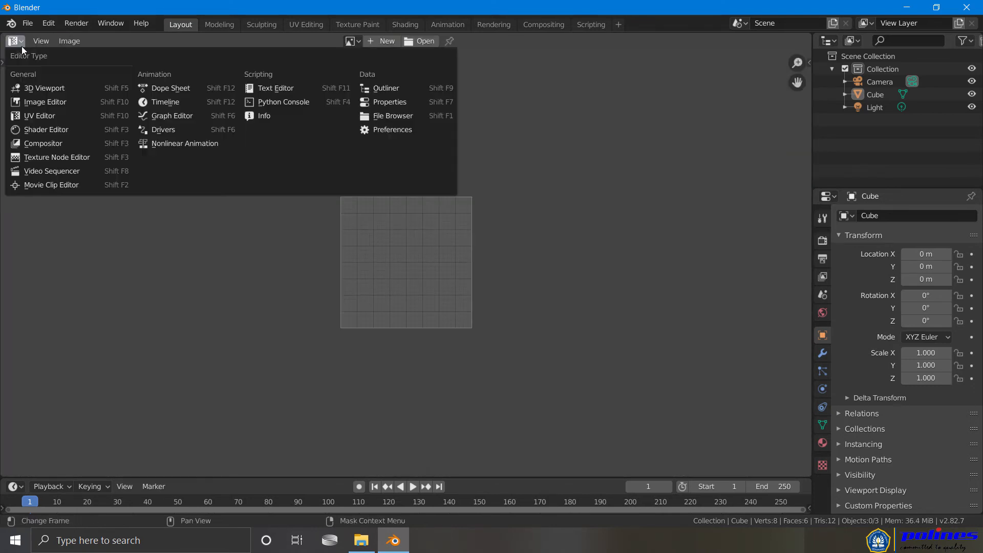
pyautogui.click(42, 128)
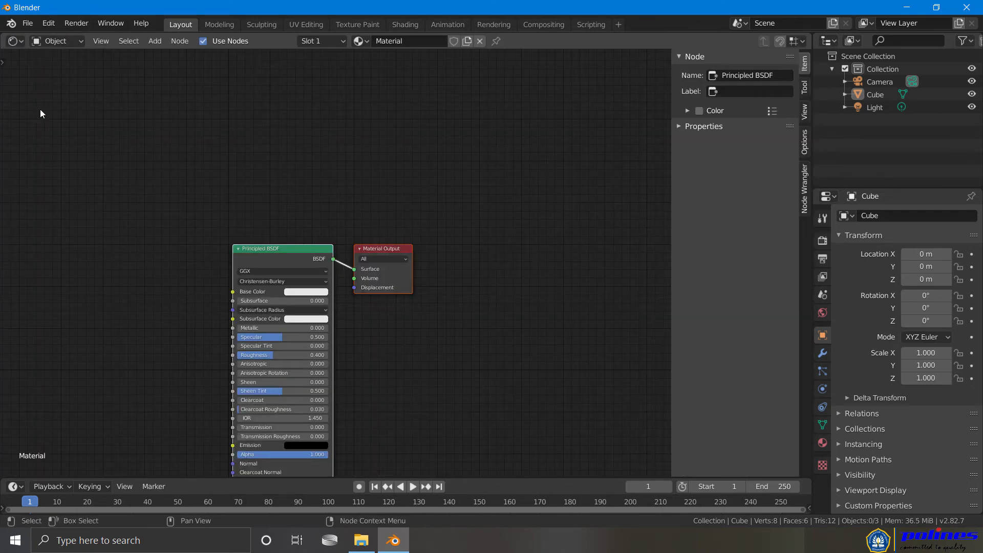
pyautogui.click(23, 45)
pyautogui.click(63, 166)
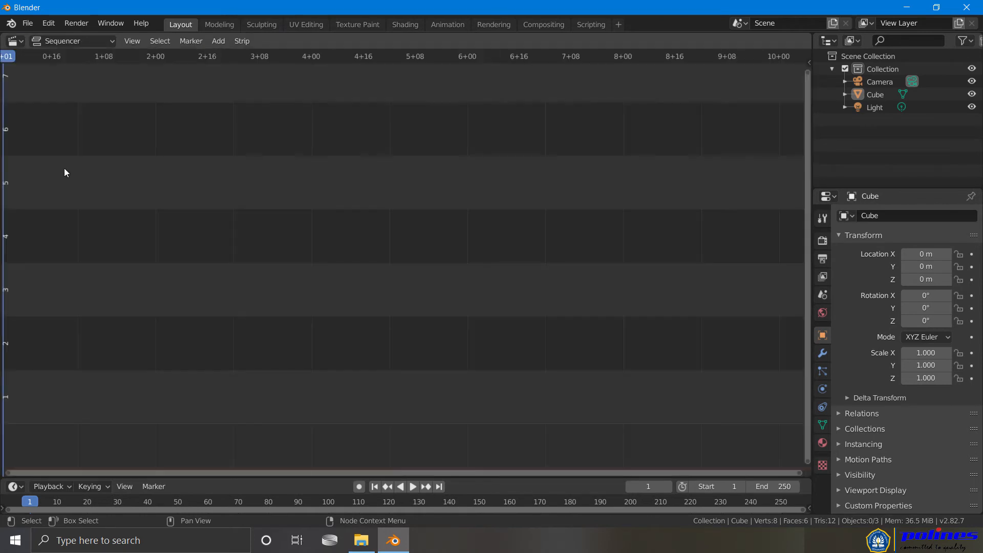
# Step: View the main area as the Graph Editor and Dope Sheet, and return it to the 3D Viewport
pyautogui.click(19, 42)
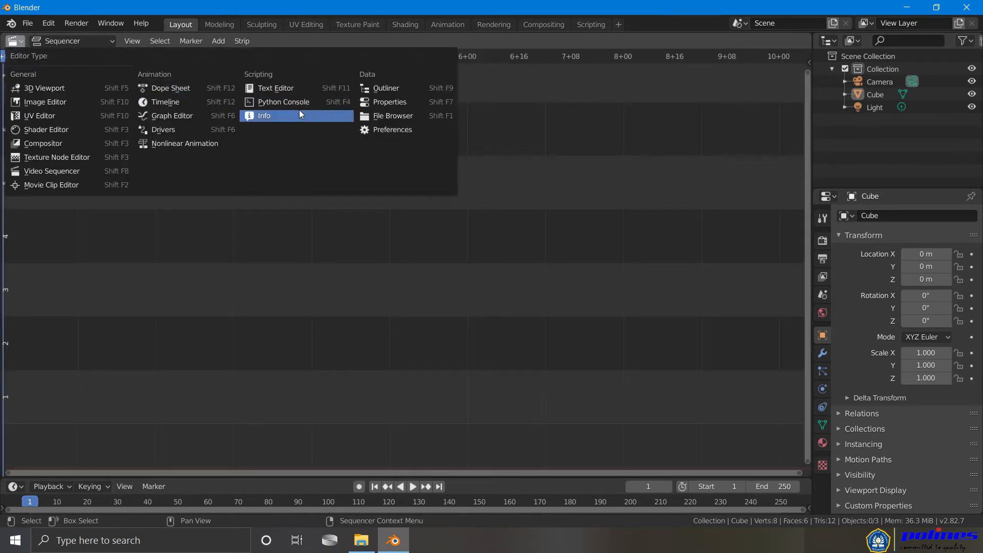
pyautogui.click(182, 105)
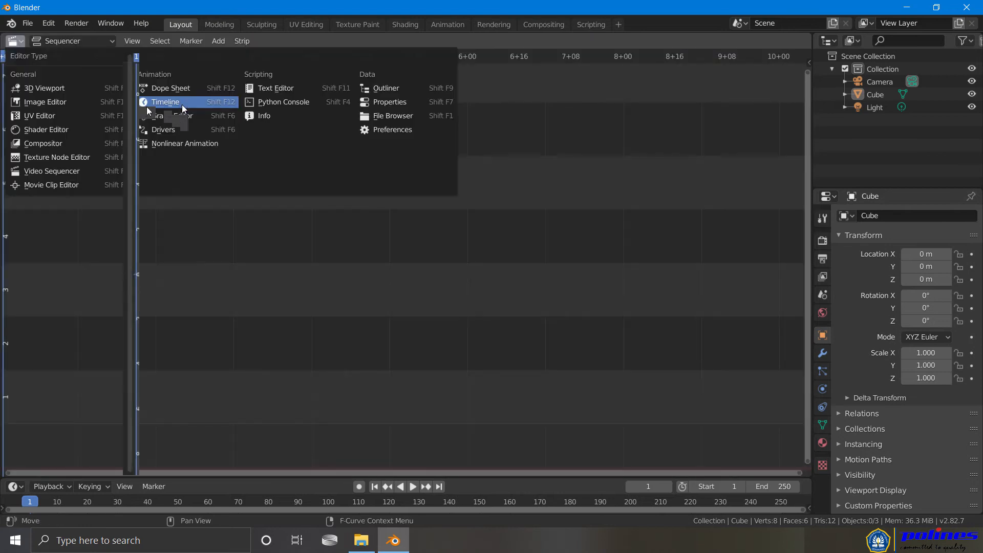
pyautogui.click(20, 42)
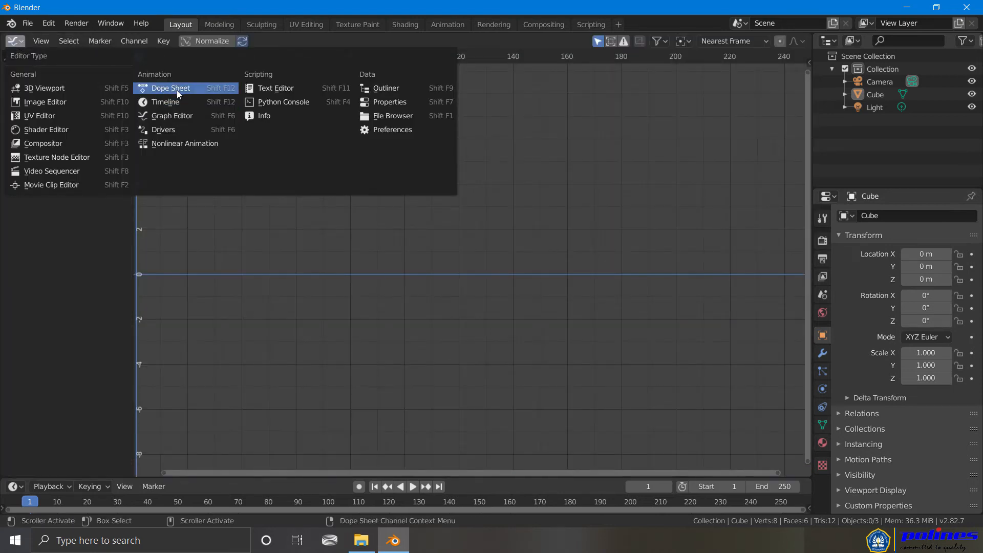
pyautogui.click(175, 89)
pyautogui.click(17, 42)
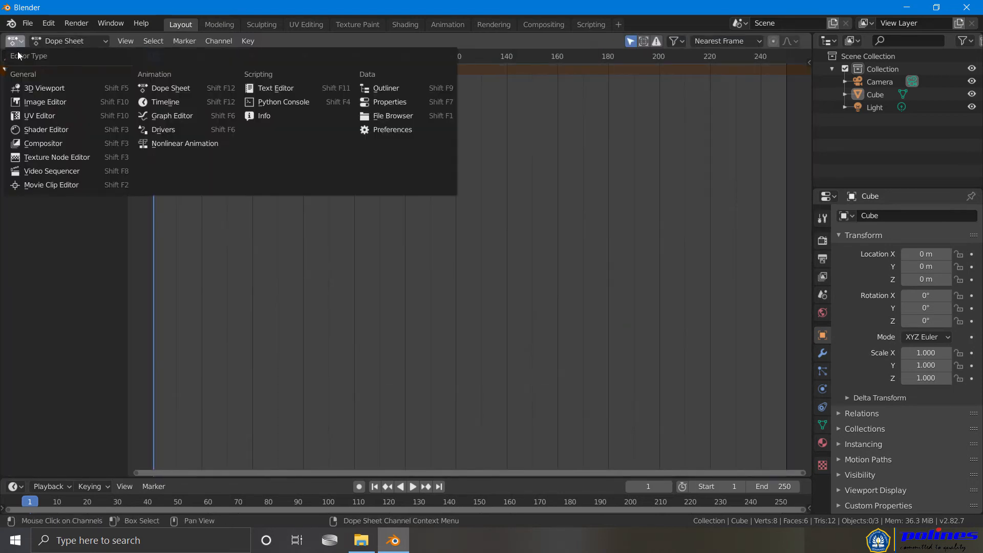
pyautogui.click(37, 87)
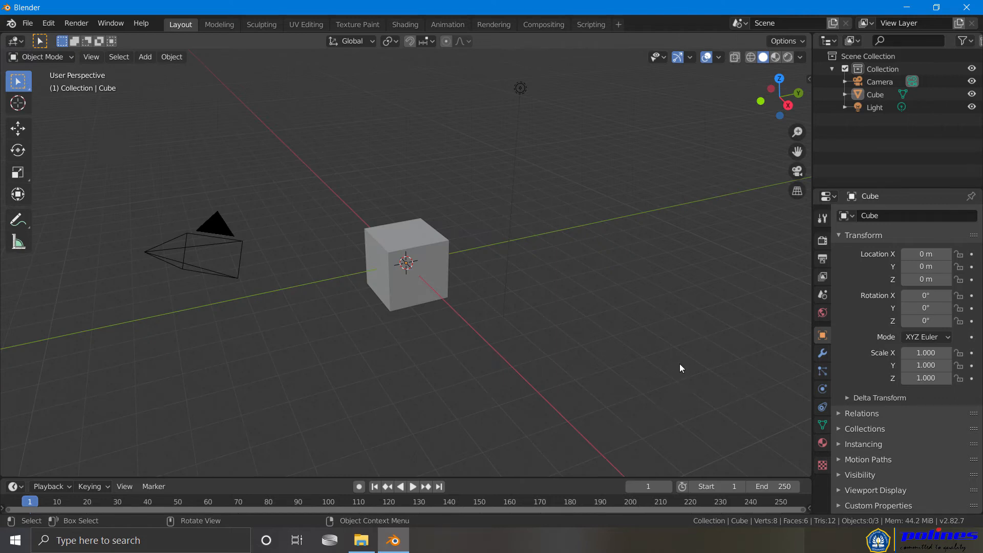
pyautogui.press('F12')
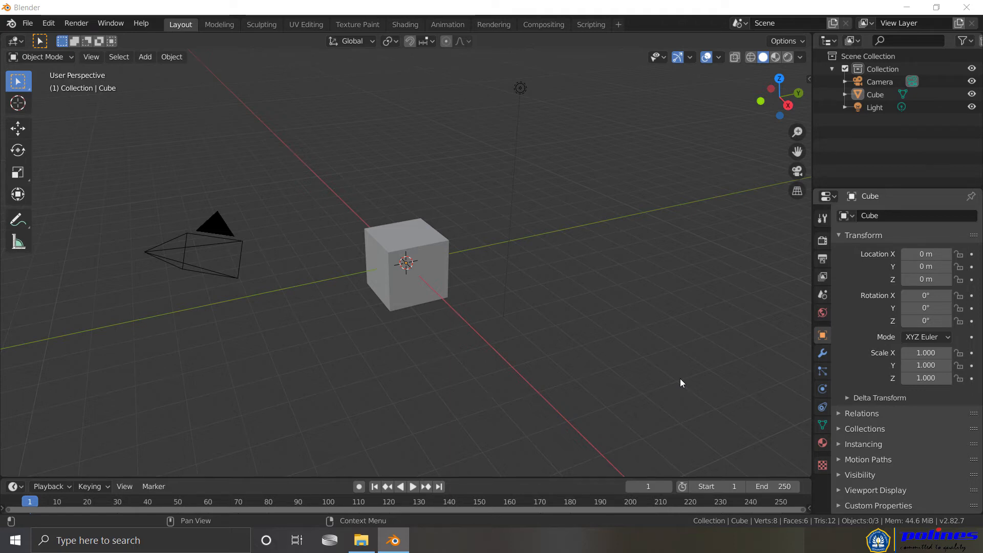
# Step: Select the cube, switch it into Edit Mode and return it to Object Mode
pyautogui.click(442, 290)
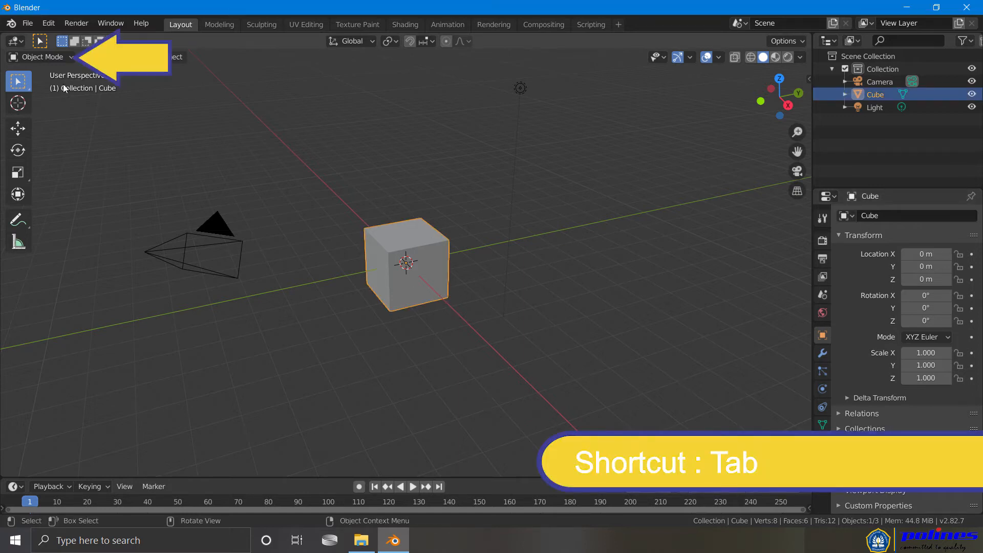
pyautogui.click(34, 58)
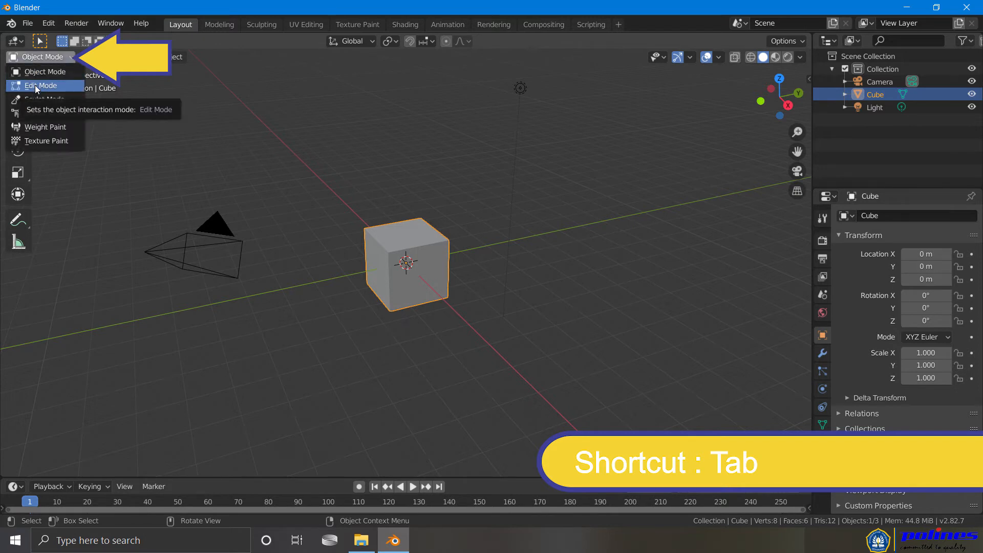
pyautogui.click(35, 85)
pyautogui.click(45, 57)
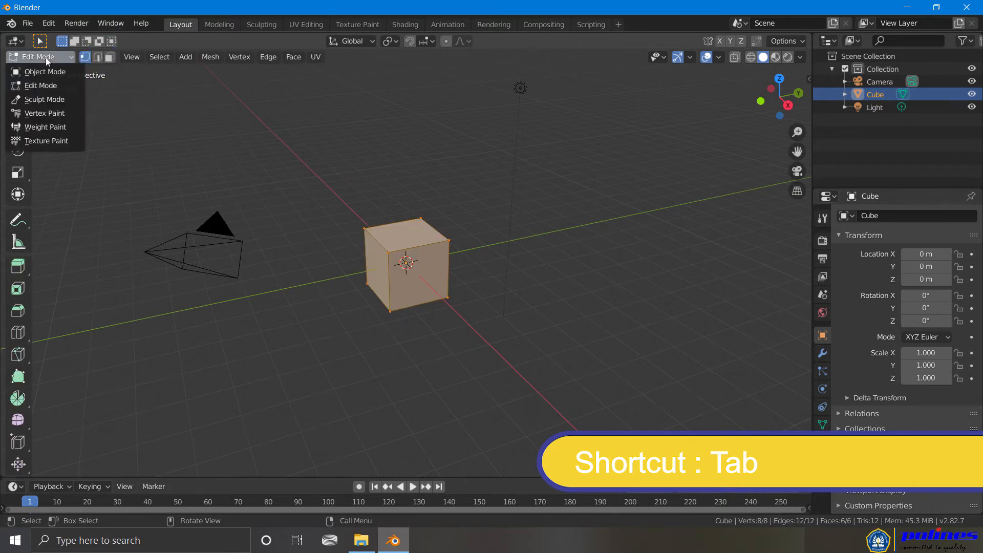
pyautogui.click(47, 72)
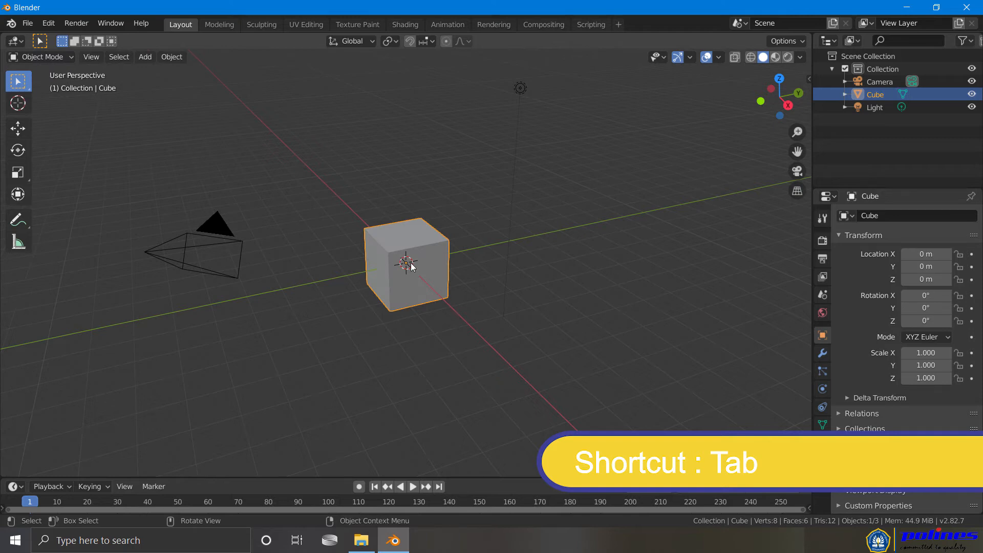
# Step: Toggle the cube back and forth between Edit Mode and Object Mode several times, finishing in Object Mode
pyautogui.press('Tab')
pyautogui.press('Tab')
pyautogui.press('Tab')
pyautogui.press('Tab')
pyautogui.press('Tab')
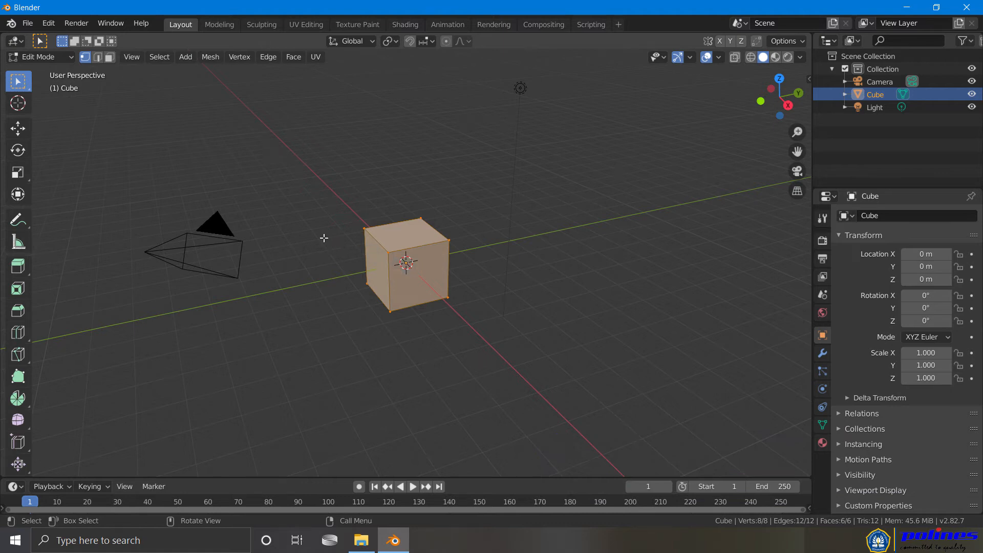
pyautogui.press('Tab')
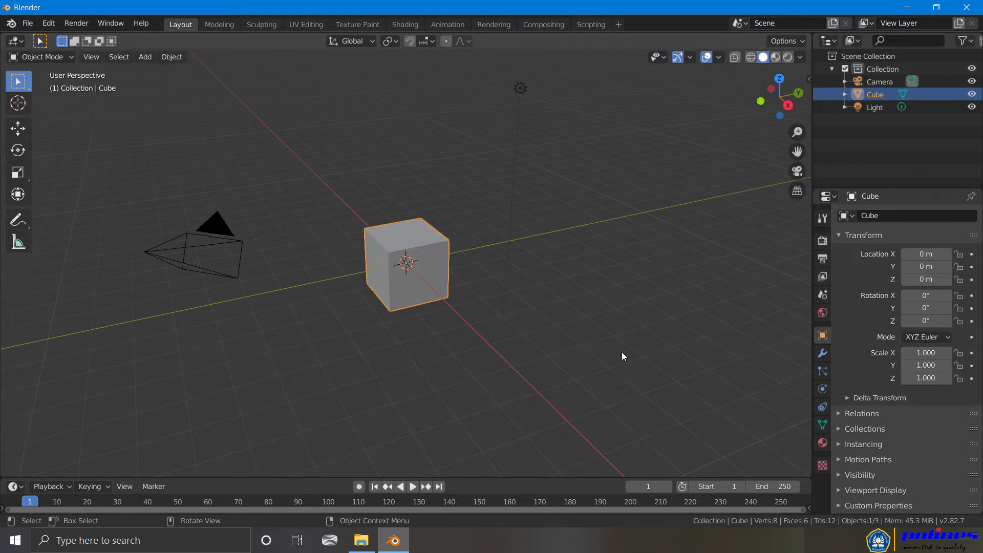
pyautogui.hotkey('alt', 'a')
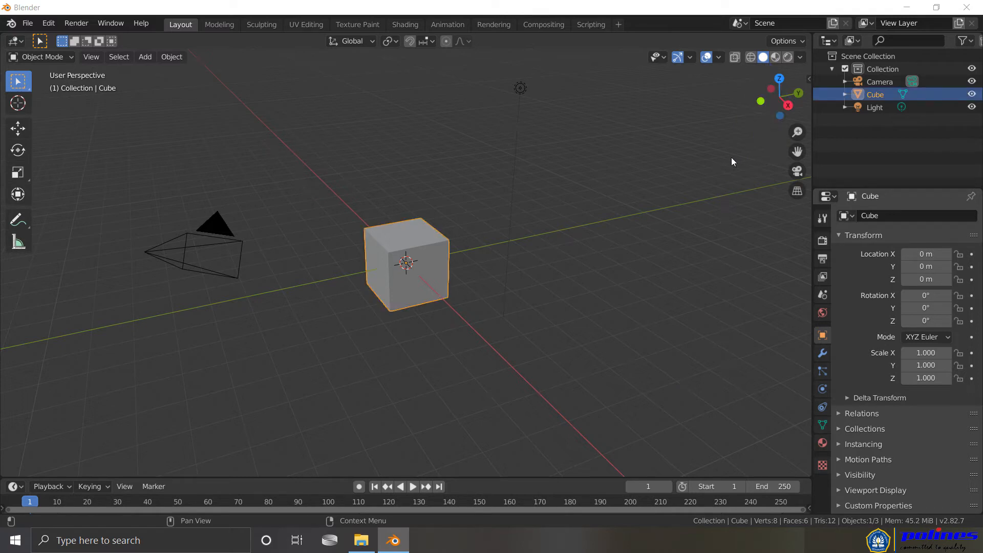
# Step: View the scene with Wireframe, Solid, Material Preview and Rendered viewport shading in turn
pyautogui.click(750, 57)
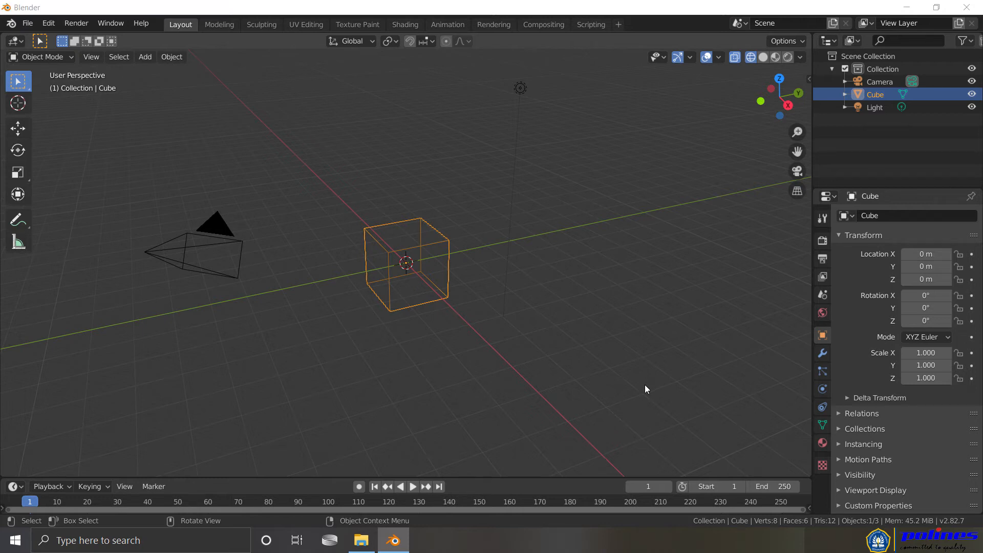
pyautogui.click(765, 58)
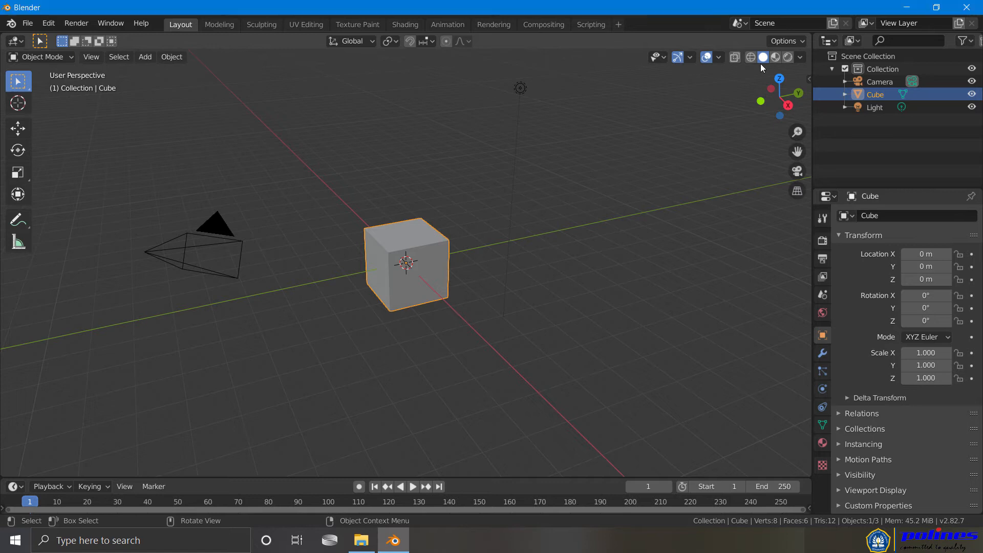
pyautogui.click(775, 57)
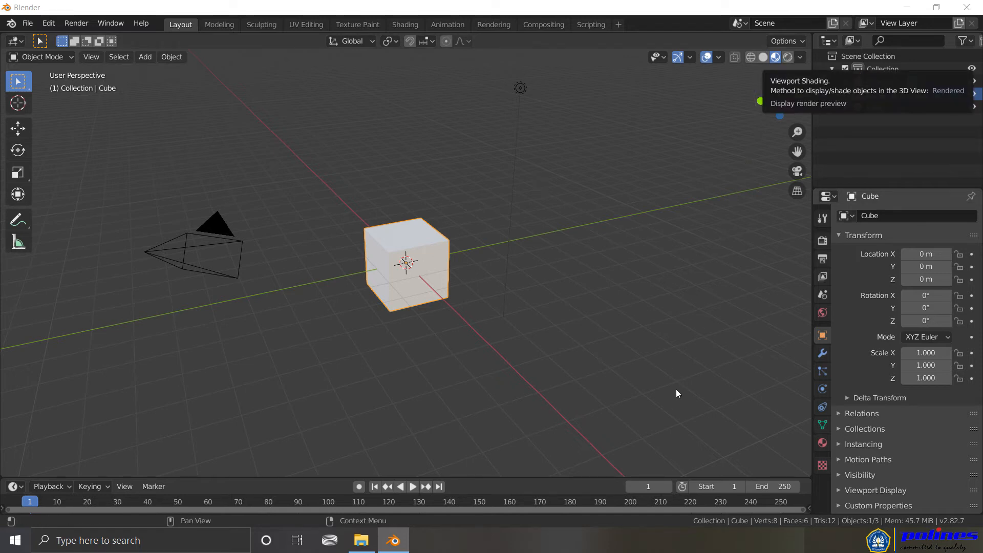
pyautogui.click(787, 57)
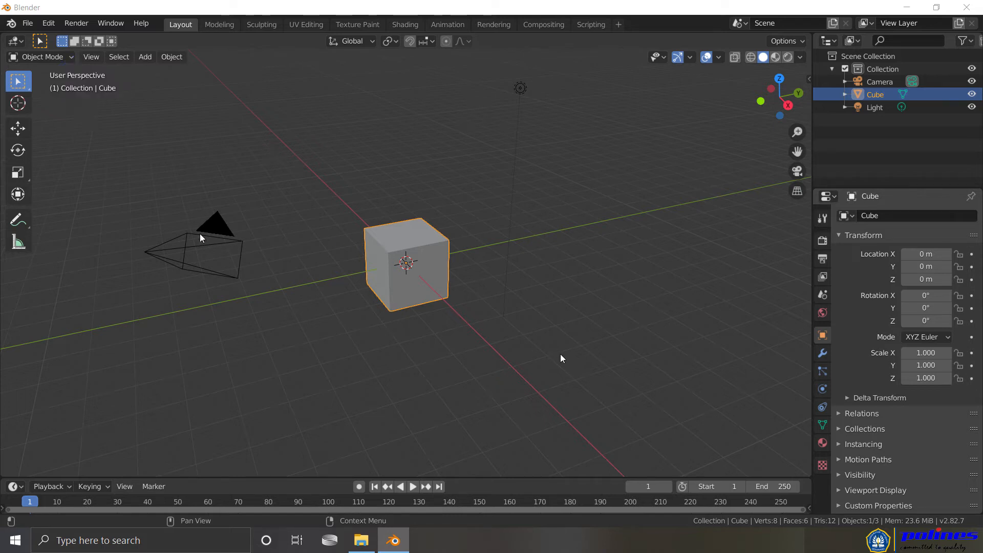
# Step: Select the camera, the cube, the light and the cube again, one after another in the viewport
pyautogui.click(158, 255)
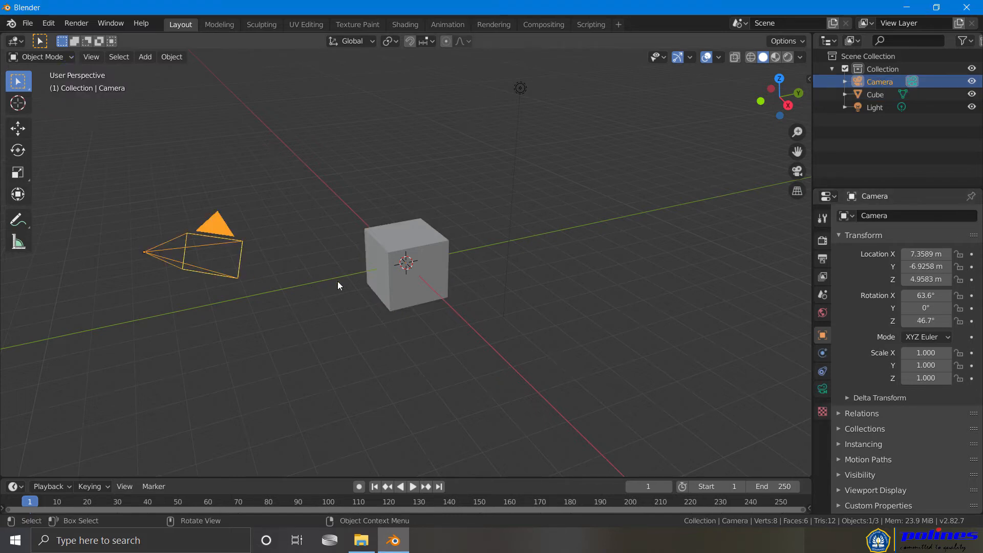
pyautogui.click(384, 292)
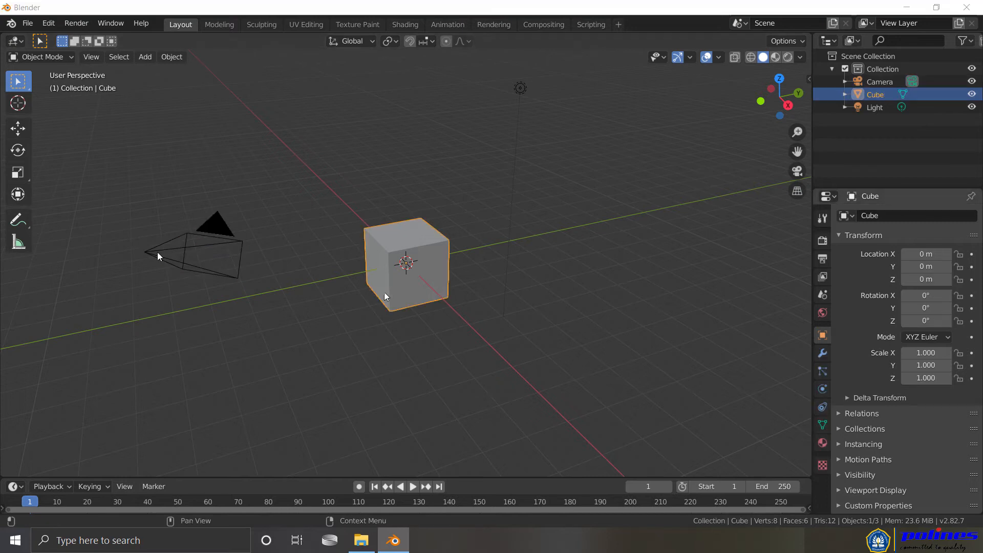
pyautogui.click(520, 89)
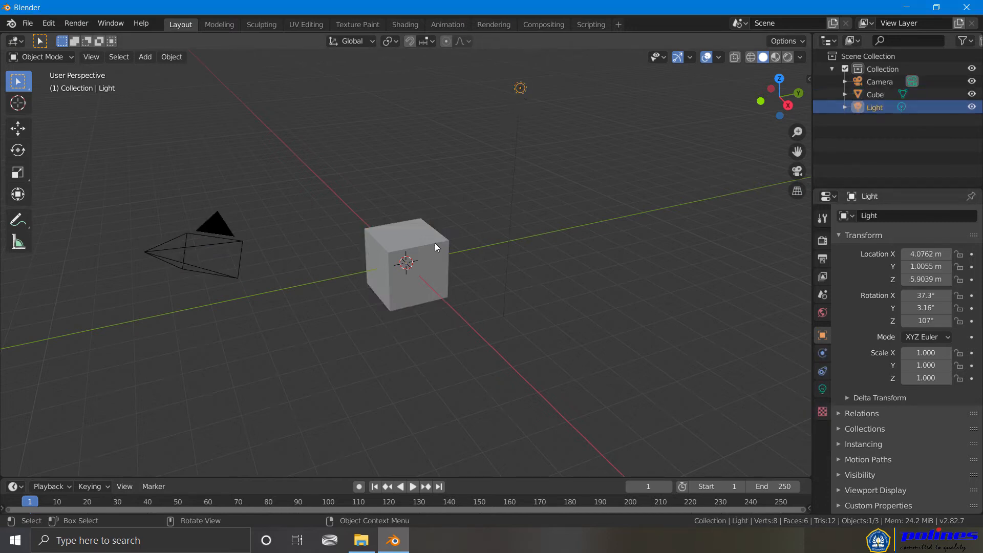
pyautogui.click(434, 243)
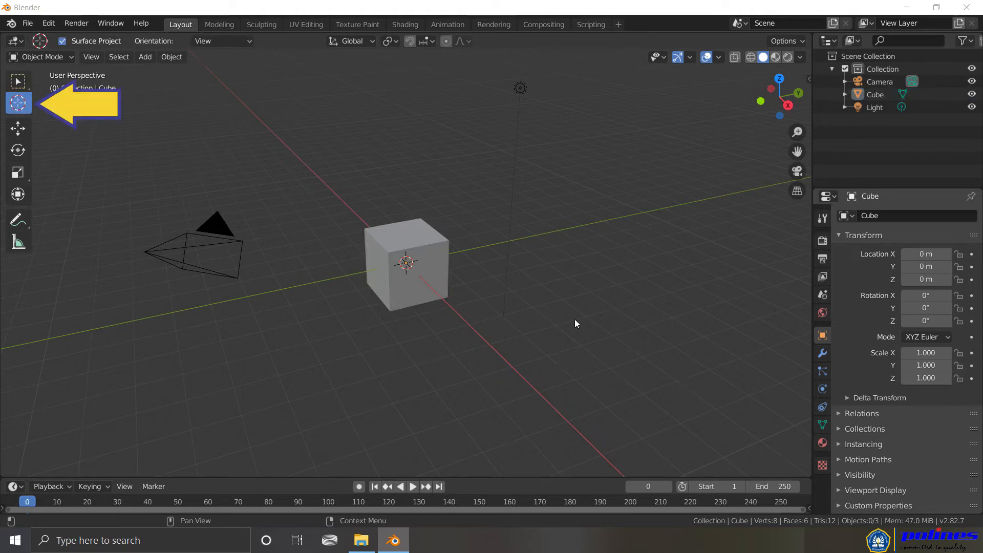
# Step: Place the 3D cursor at several spots around the cube, and set it back at the cube's centre
pyautogui.click(242, 317)
pyautogui.click(504, 372)
pyautogui.click(563, 232)
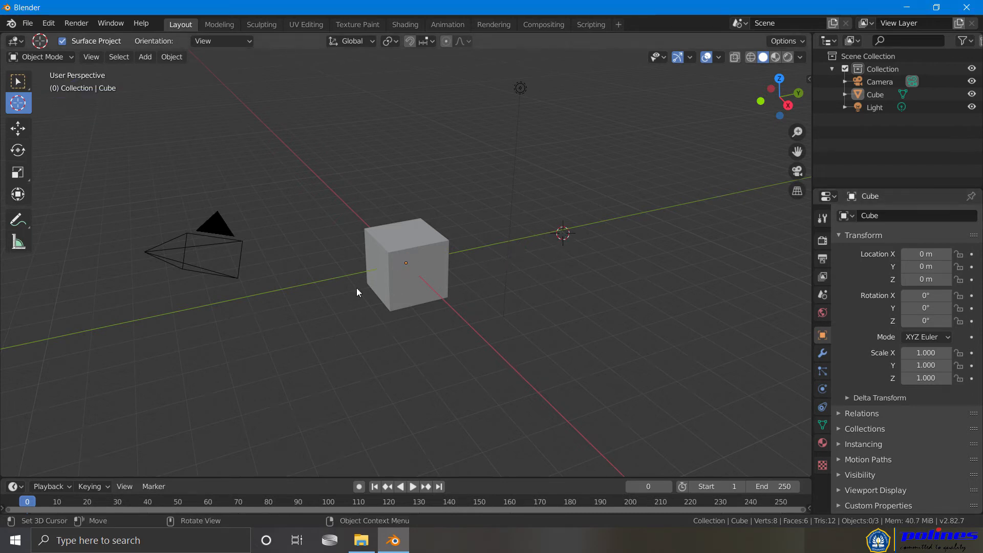
pyautogui.click(516, 374)
pyautogui.click(406, 264)
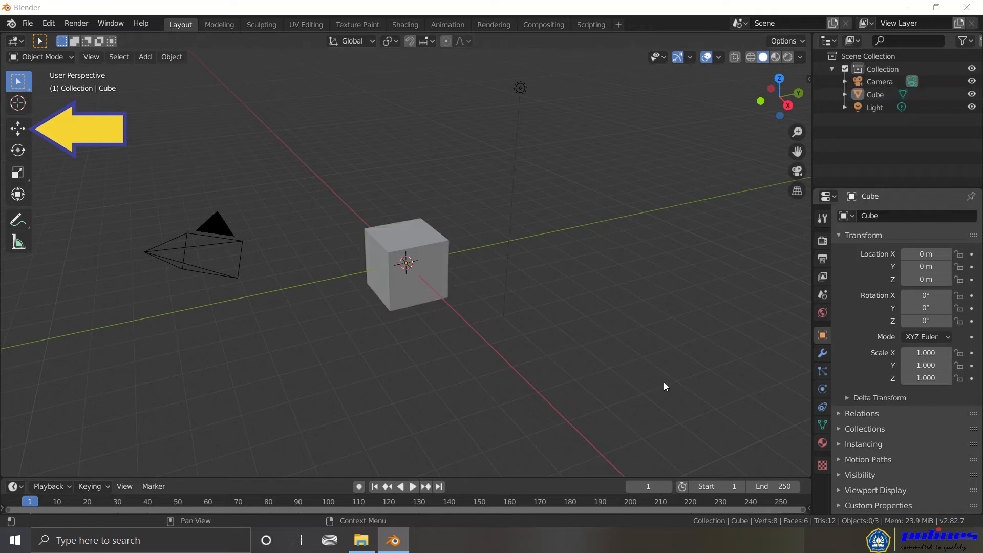
# Step: Select the cube and move it along its axes with the Move tool to about X 0.47, Y -0.24 and Z 0.66 m
pyautogui.click(426, 285)
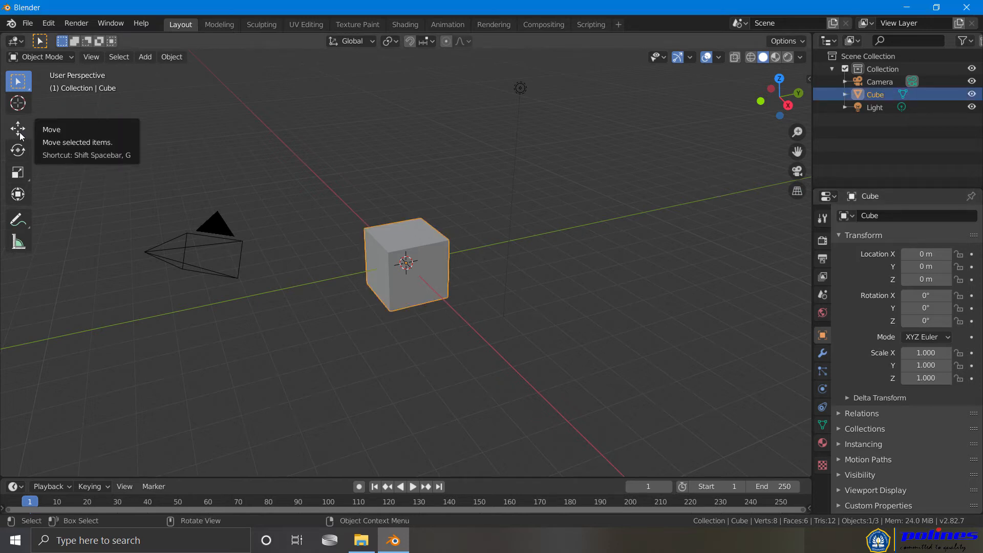
pyautogui.click(19, 132)
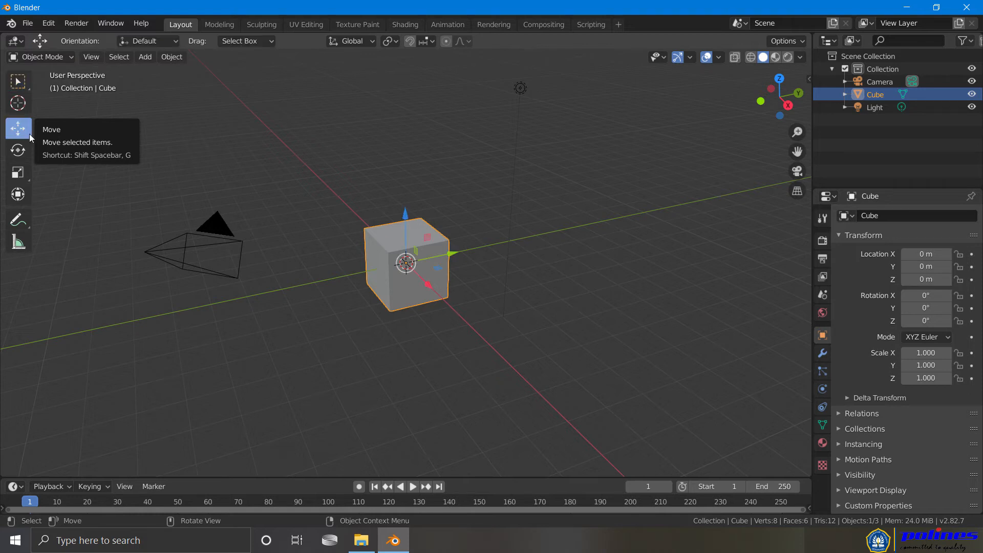
pyautogui.moveTo(449, 252); pyautogui.dragTo(412, 256)
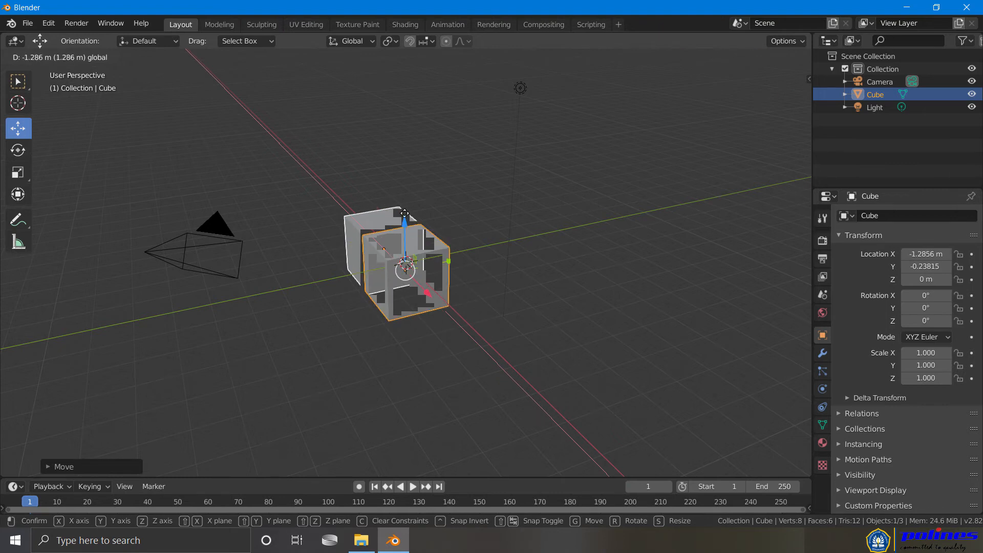
pyautogui.press('g')
pyautogui.press('z')
pyautogui.moveTo(416, 147); pyautogui.dragTo(417, 205)
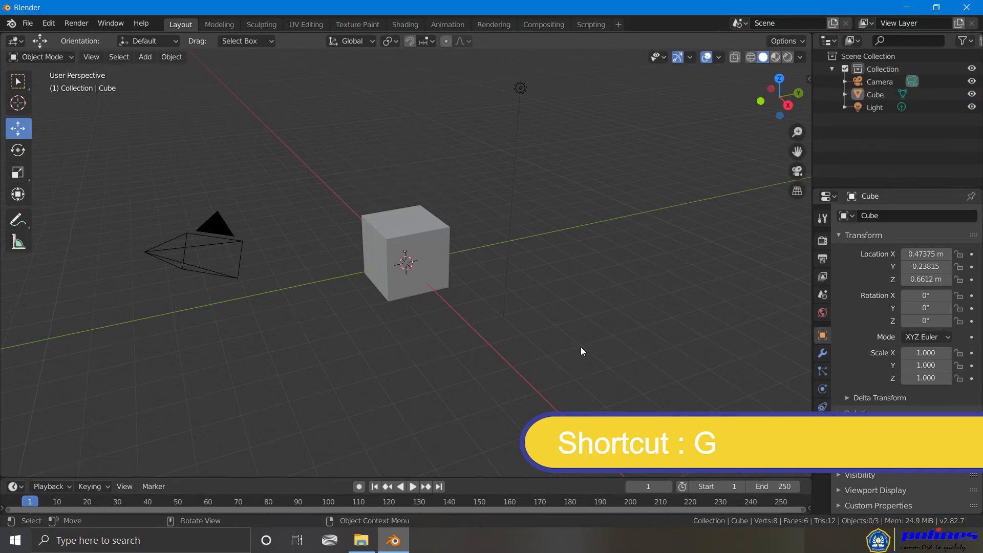
# Step: Reselect the cube and move it freely through the viewport without an axis constraint
pyautogui.click(428, 281)
pyautogui.press('g')
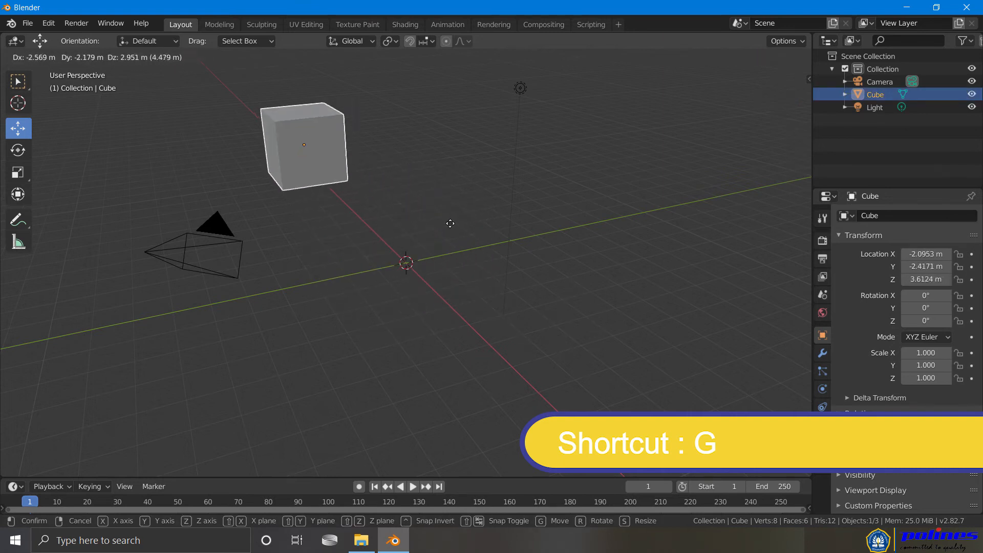
pyautogui.click(552, 327)
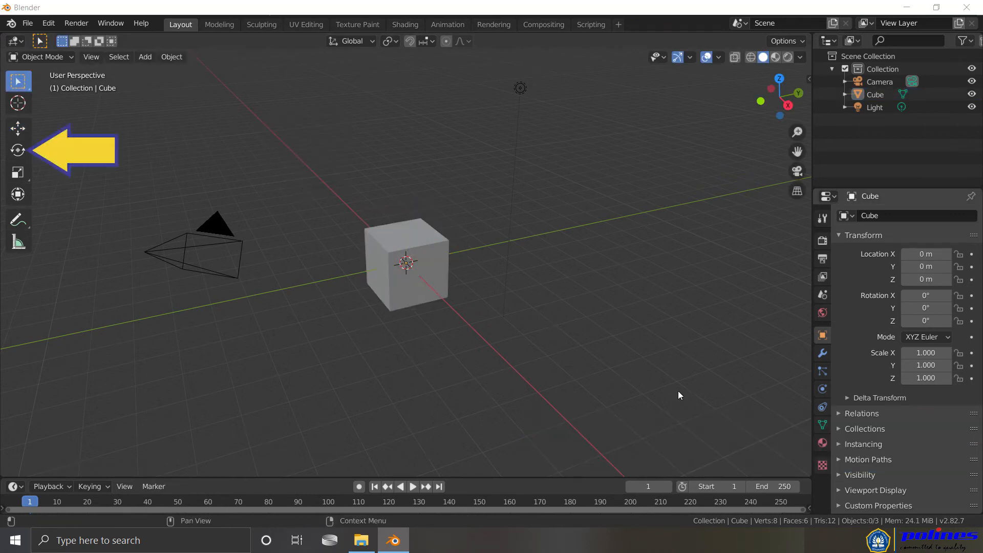
# Step: Select the cube and turn it with the Rotate tool to about 38.8° in X, 12.6° in Y and 38.1° in Z
pyautogui.click(437, 283)
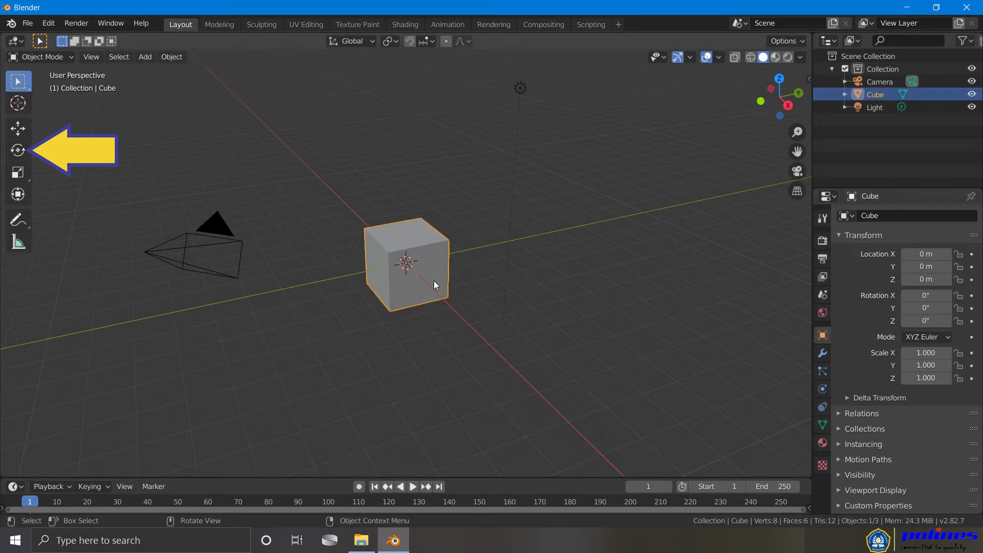
pyautogui.click(17, 152)
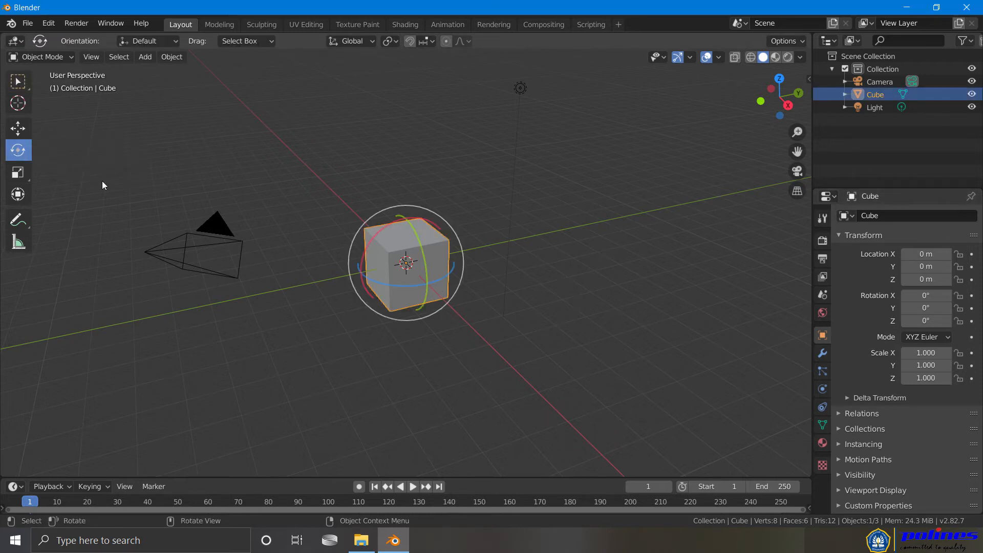
pyautogui.moveTo(437, 281); pyautogui.dragTo(416, 272)
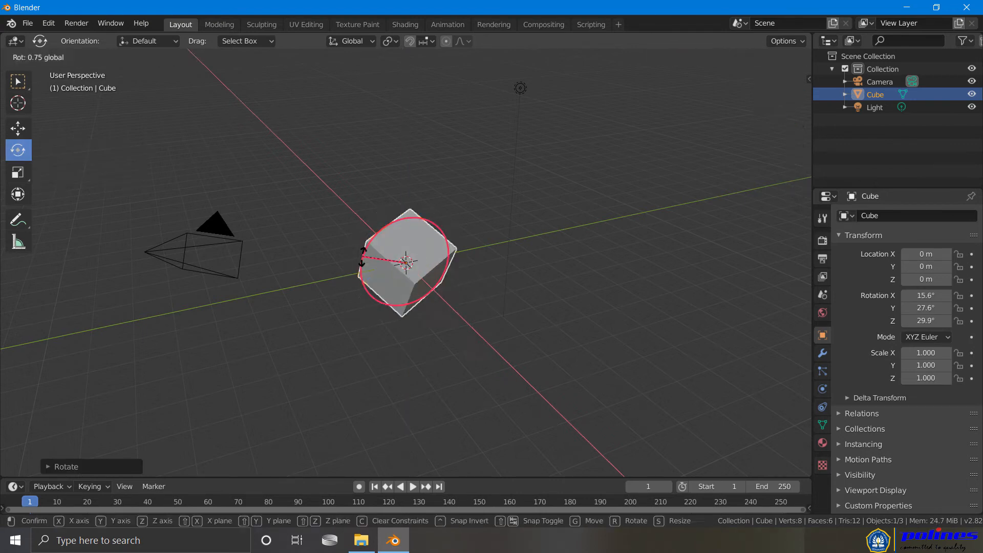
pyautogui.press('r')
pyautogui.click(426, 294)
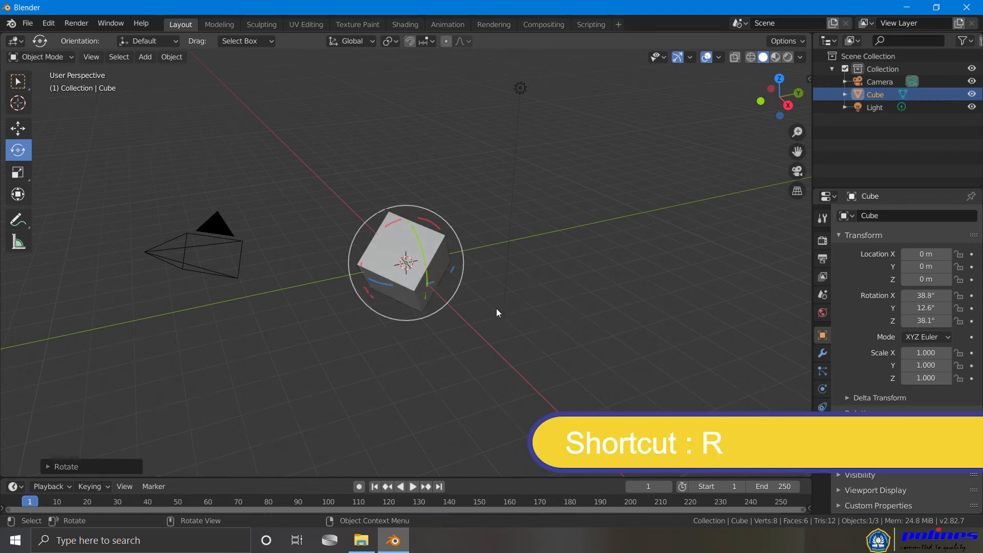
# Step: Try a free rotation of the cube in the view plane and cancel it
pyautogui.press('r')
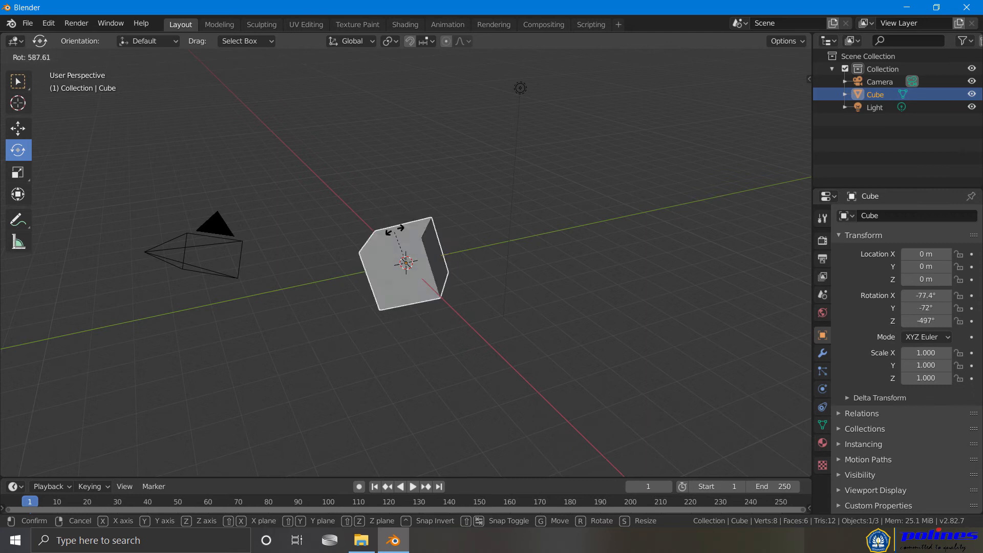
pyautogui.press('Escape')
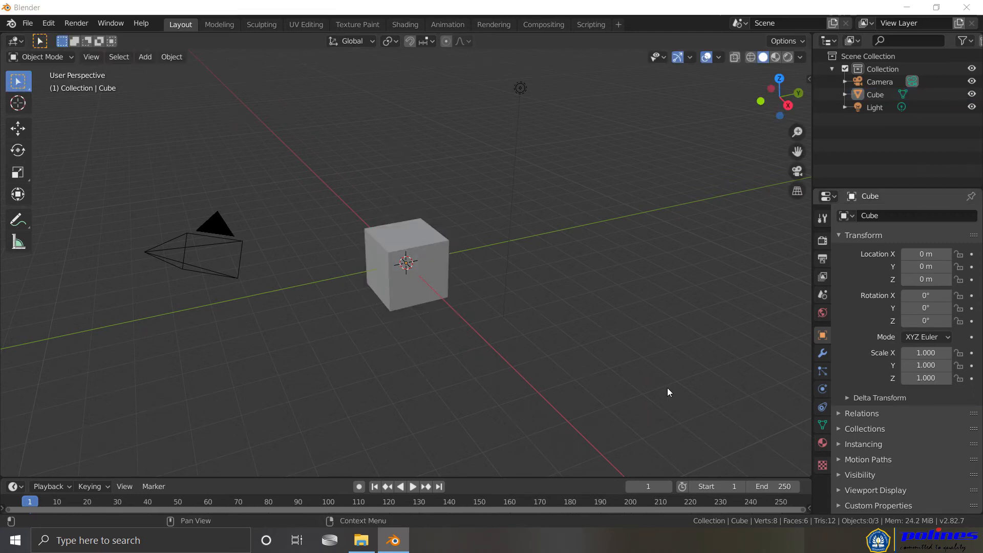
# Step: Scale the cube separately along each axis with the Scale tool to about X 3.60, Y 2.75 and Z 2.31, and deselect it
pyautogui.click(438, 289)
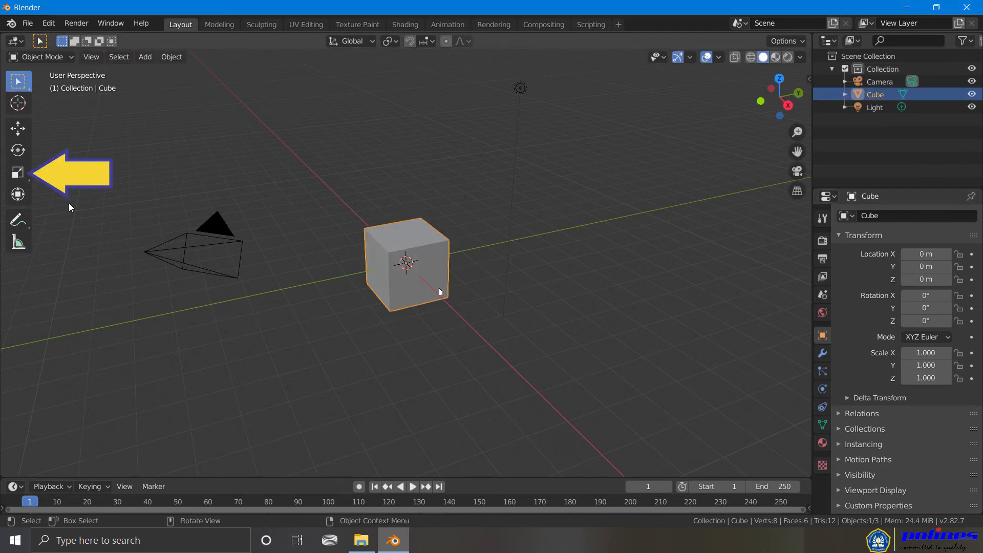
pyautogui.click(18, 173)
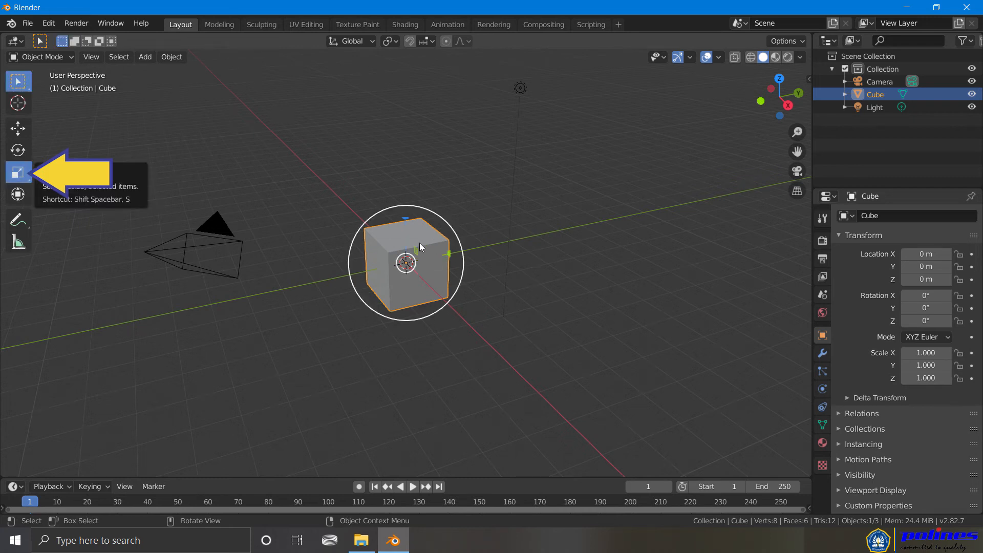
pyautogui.moveTo(454, 257); pyautogui.dragTo(522, 236)
pyautogui.moveTo(429, 285); pyautogui.dragTo(495, 360)
pyautogui.click(405, 150)
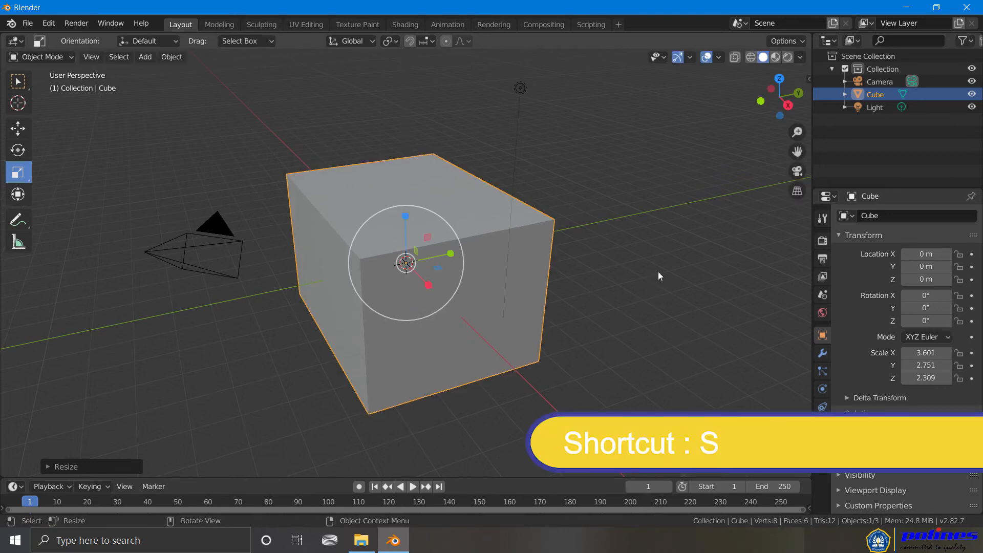
pyautogui.click(709, 275)
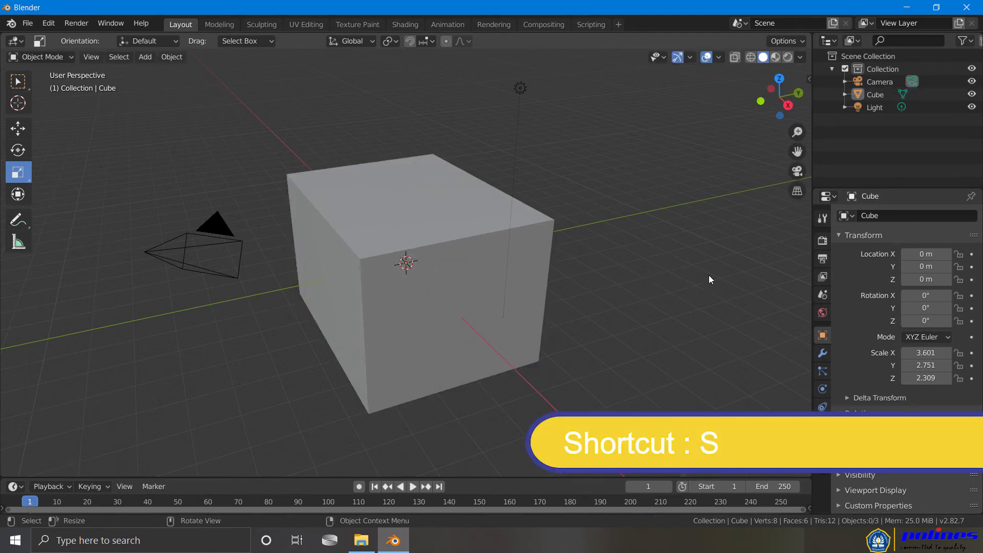
# Step: Reselect the enlarged cube and resize it uniformly on all axes, first smaller and again by a second free scale
pyautogui.click(537, 281)
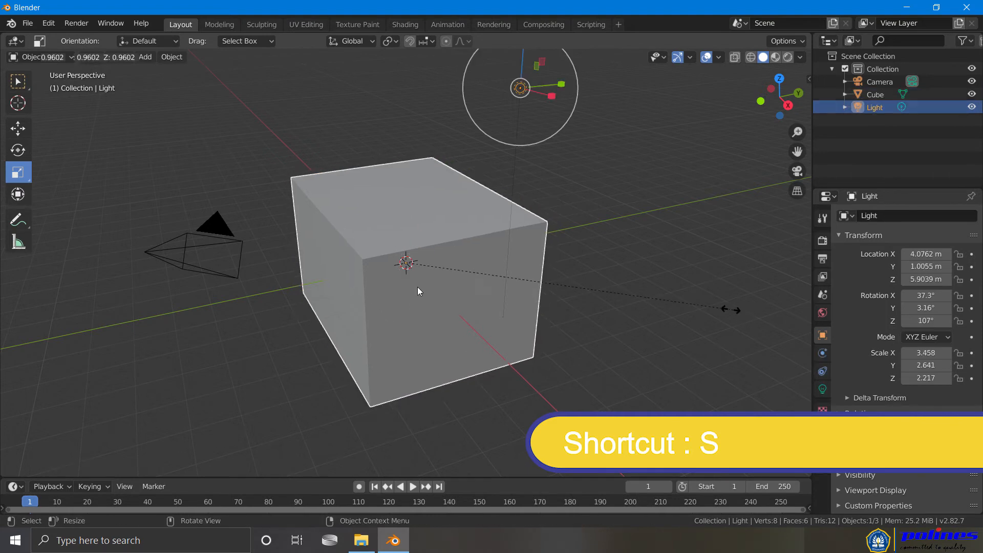
pyautogui.click(416, 287)
pyautogui.press('s')
pyautogui.click(468, 278)
pyautogui.press('s')
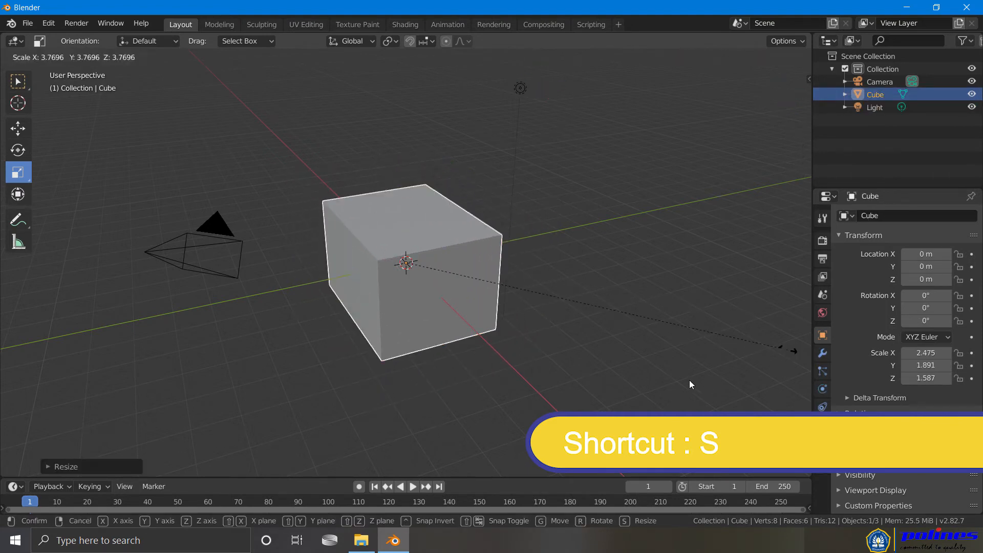
pyautogui.click(668, 368)
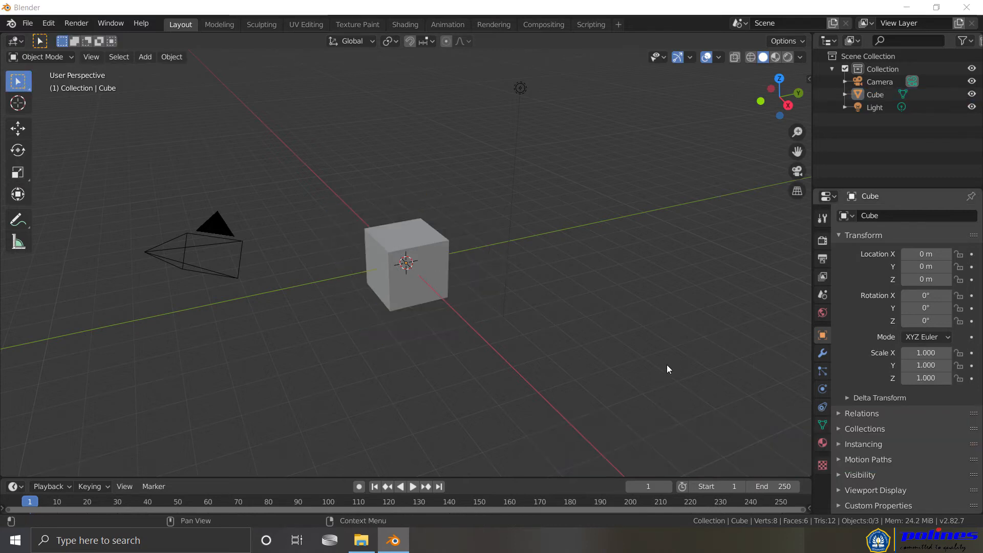
# Step: Select the default cube and scale it along the global X axis only, by a factor of about 7.03
pyautogui.click(400, 285)
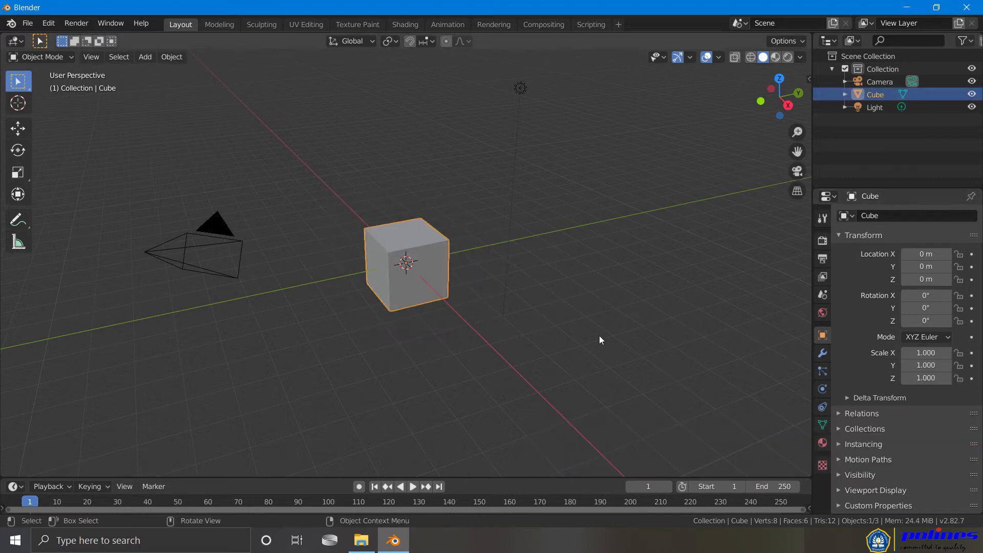
pyautogui.press('s')
pyautogui.press('x')
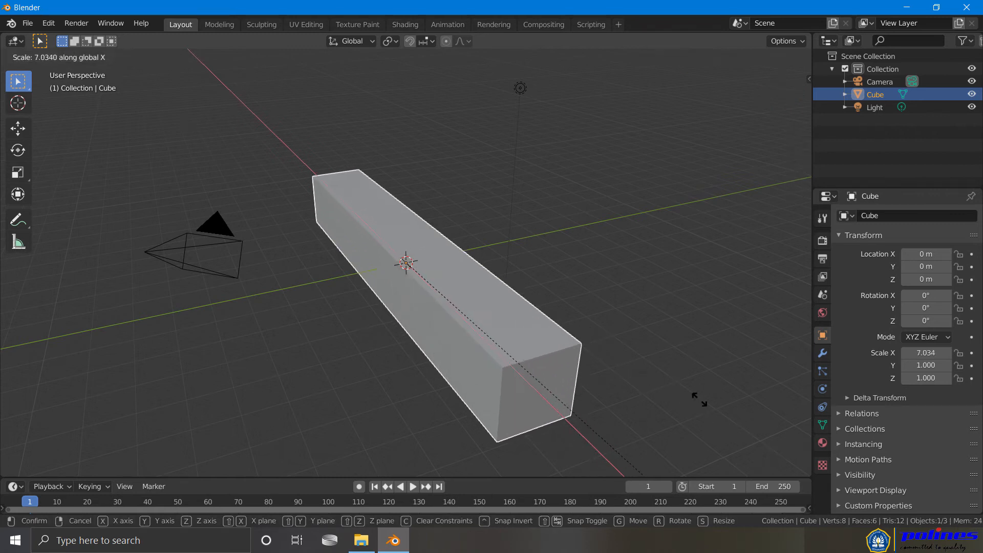
pyautogui.click(689, 389)
# Step: Rotate the stretched cube about the global Y axis only, to a Y rotation of about 388°
pyautogui.press('r')
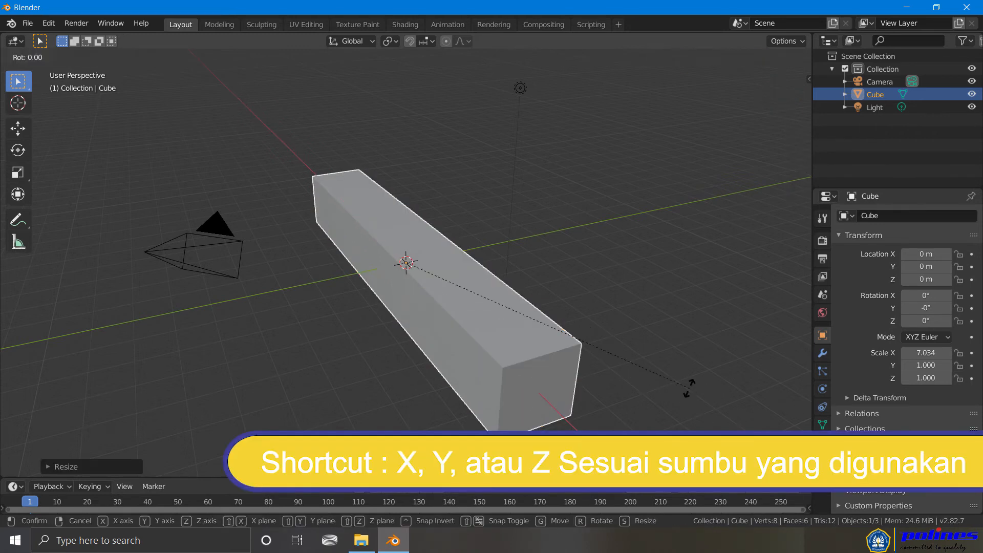
pyautogui.press('y')
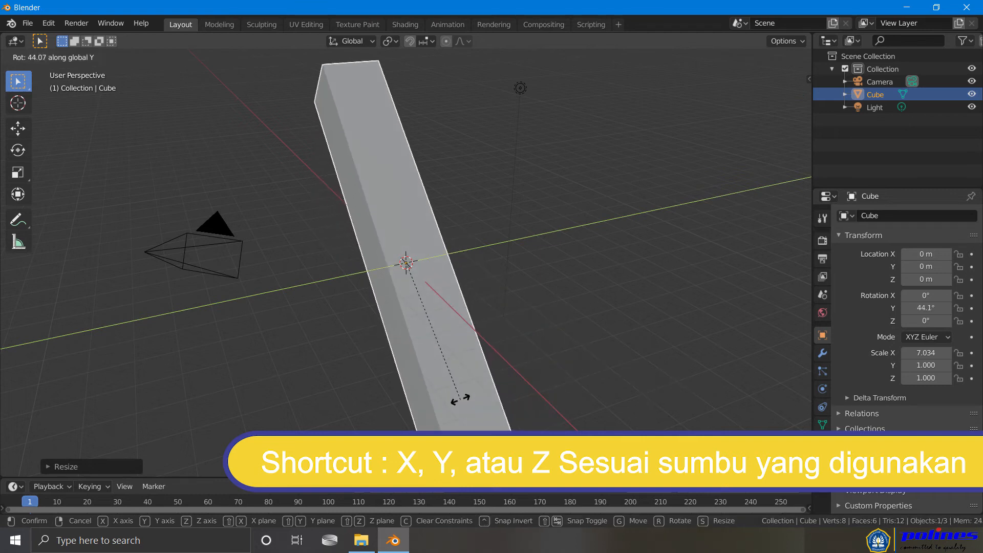
pyautogui.click(512, 374)
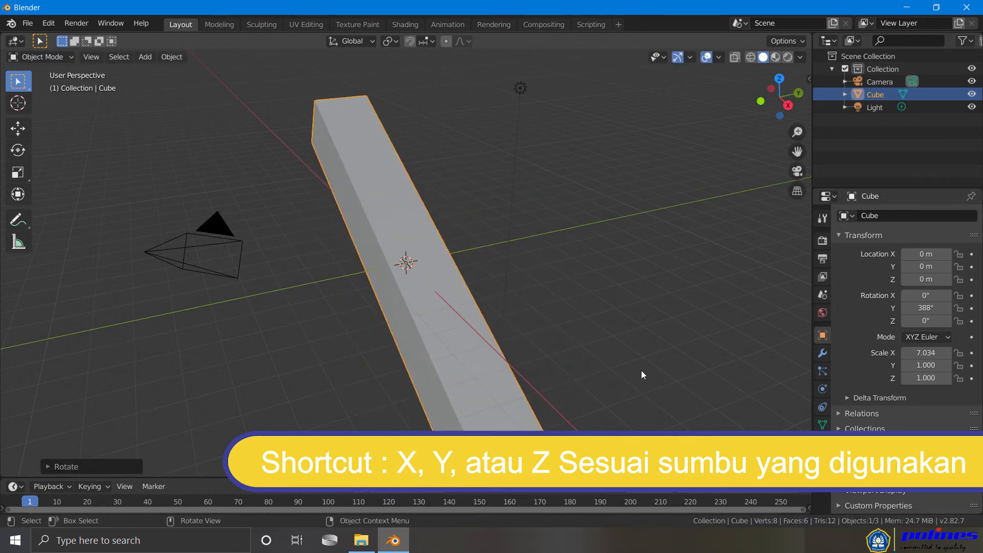
# Step: Move the stretched cube along single global axes: about 2.32 m in Z, about 1.27 m in X, and freely along Y
pyautogui.press('g')
pyautogui.press('z')
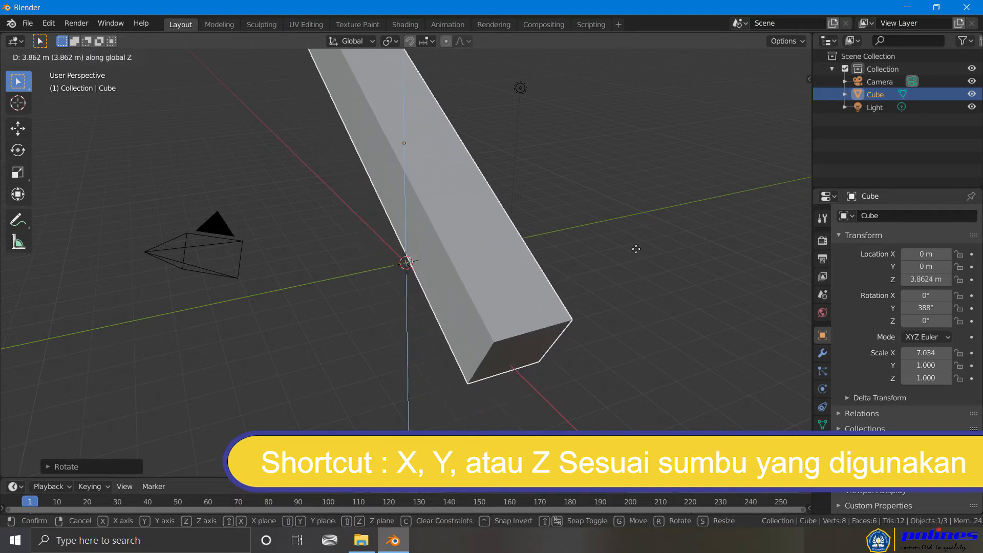
pyautogui.click(615, 301)
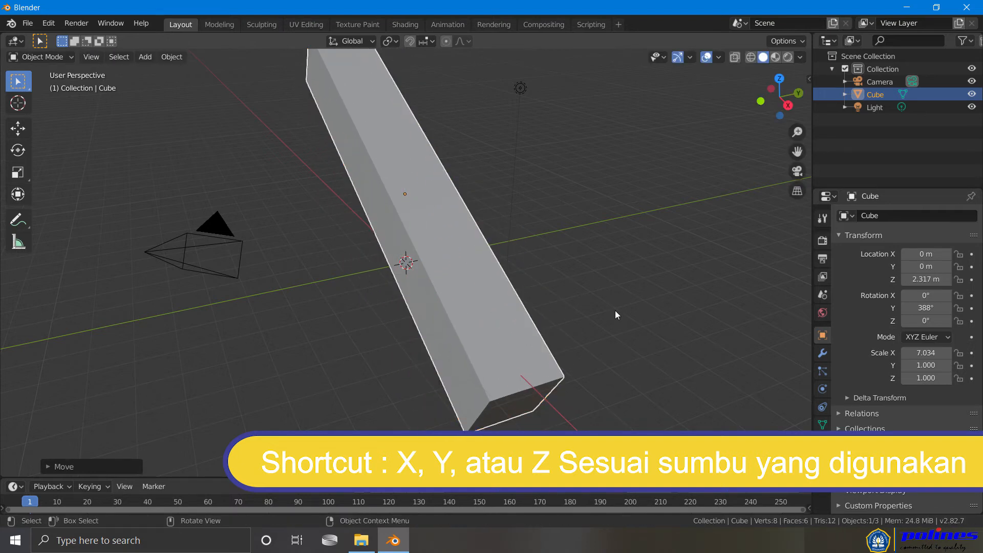
pyautogui.press('g')
pyautogui.press('x')
pyautogui.click(619, 342)
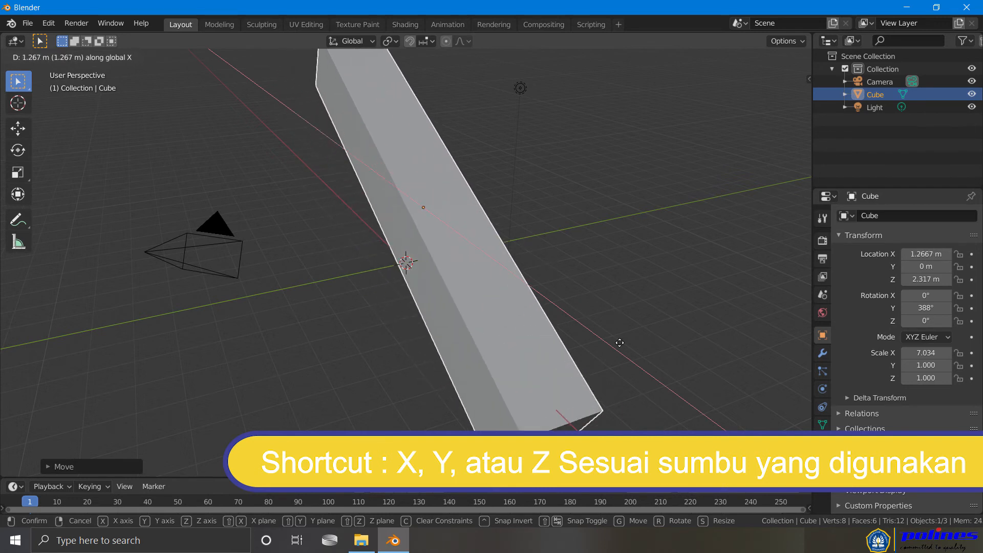
pyautogui.press('g')
pyautogui.press('y')
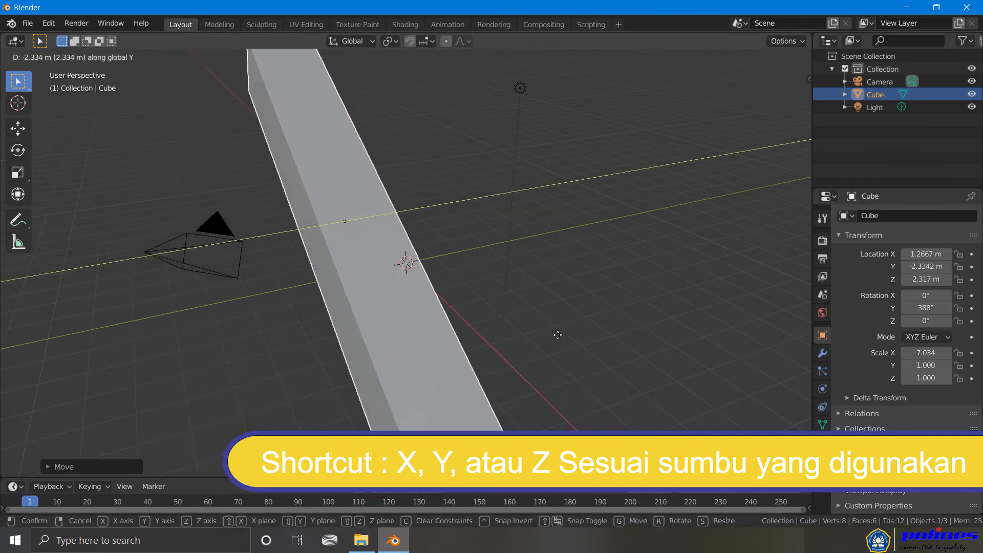
pyautogui.click(603, 321)
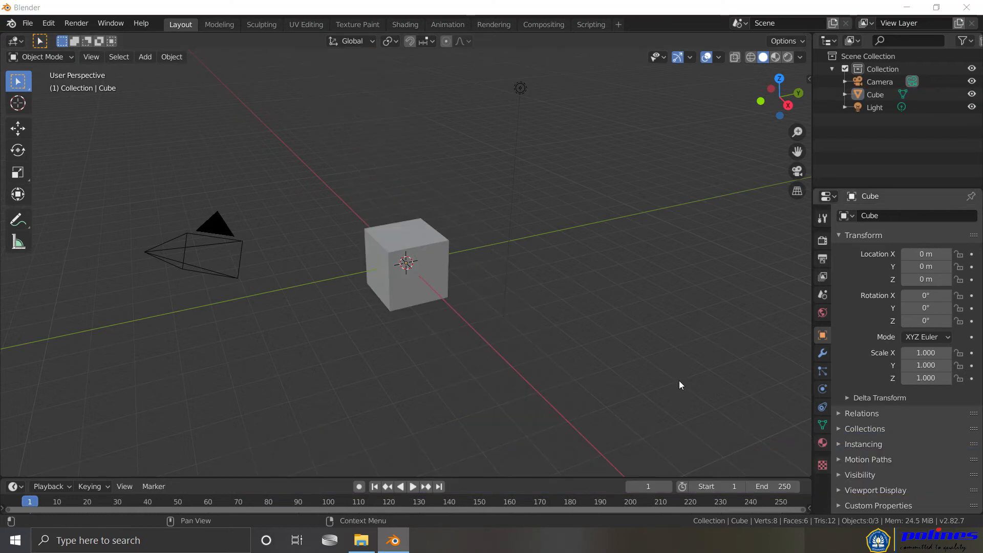
# Step: Select the default cube and delete it from the scene
pyautogui.click(428, 290)
pyautogui.press('x')
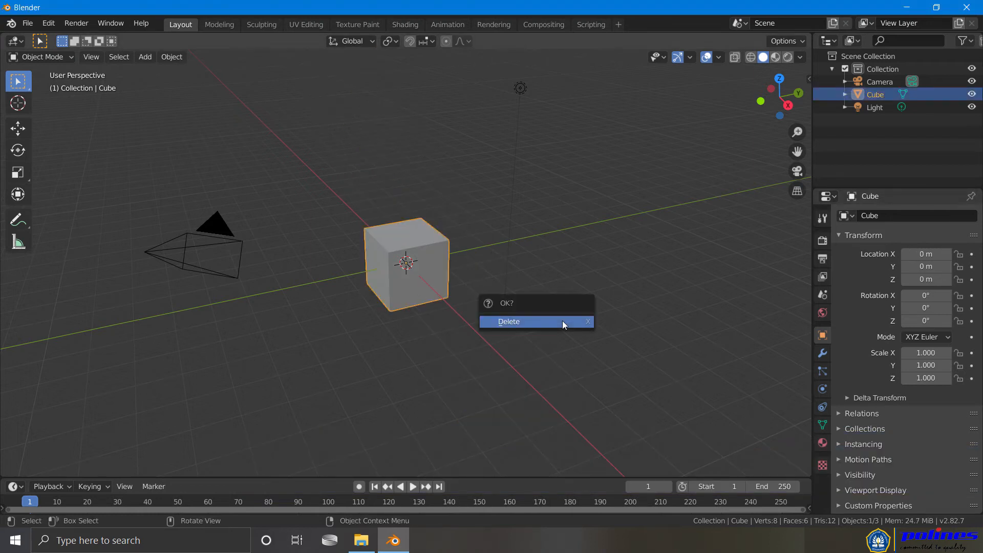
pyautogui.click(679, 381)
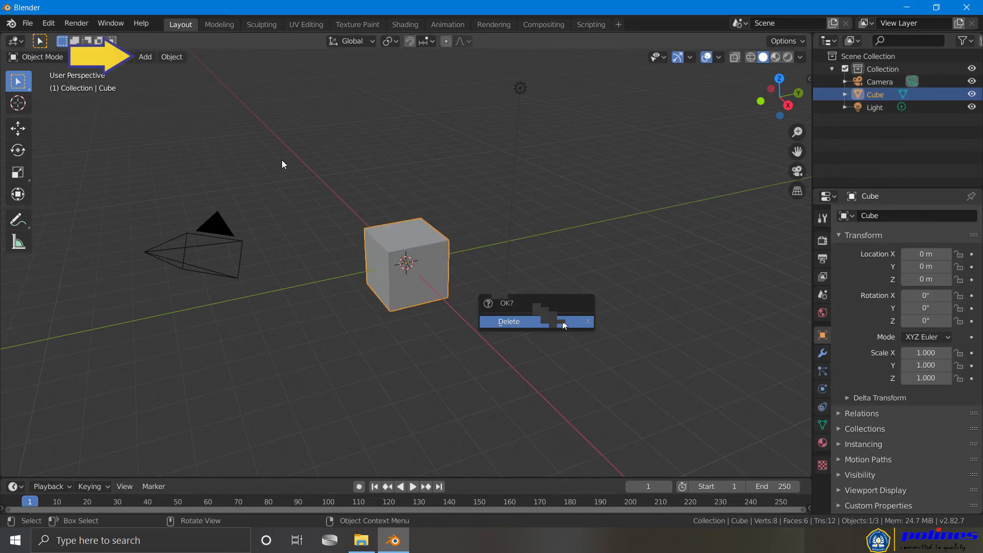
pyautogui.click(145, 56)
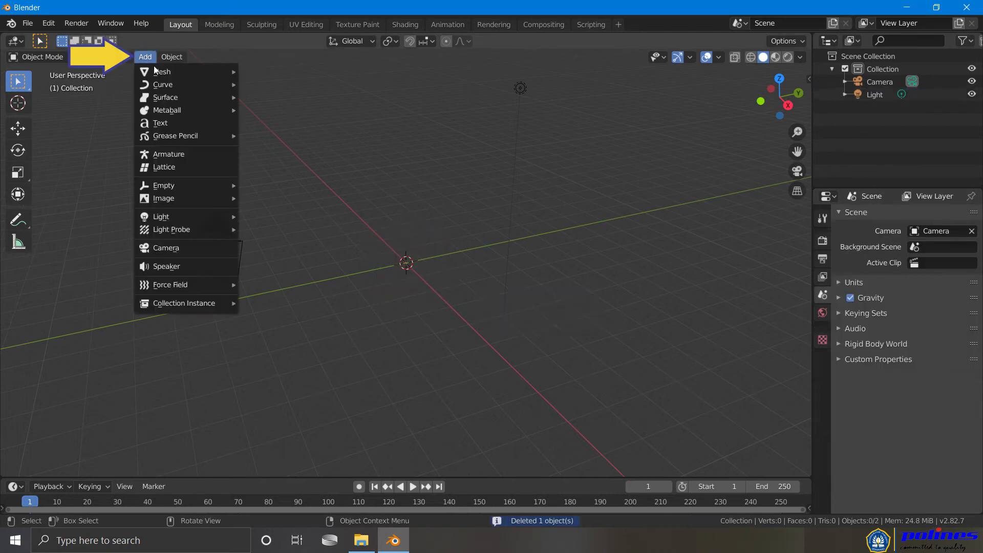
pyautogui.moveTo(168, 72)
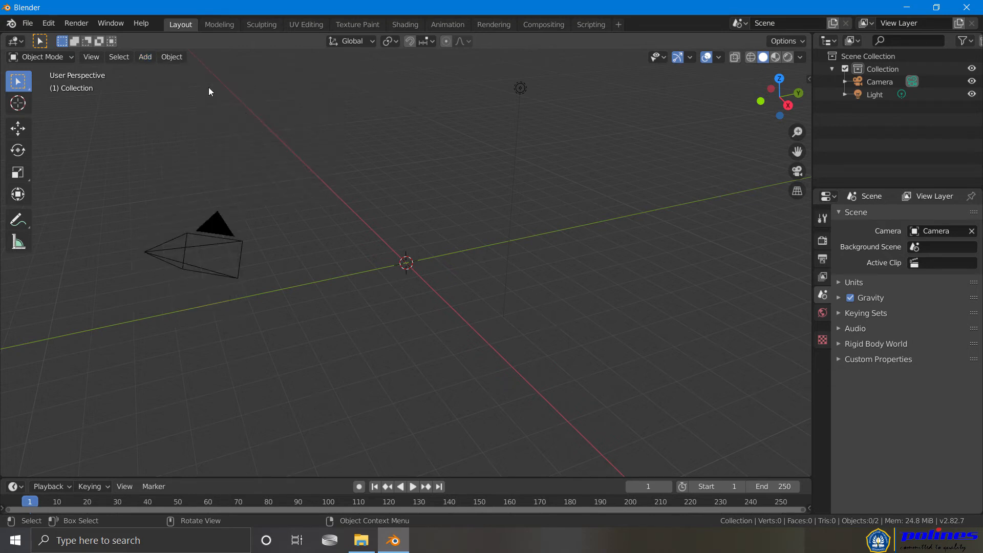
pyautogui.click(149, 60)
pyautogui.press('Escape')
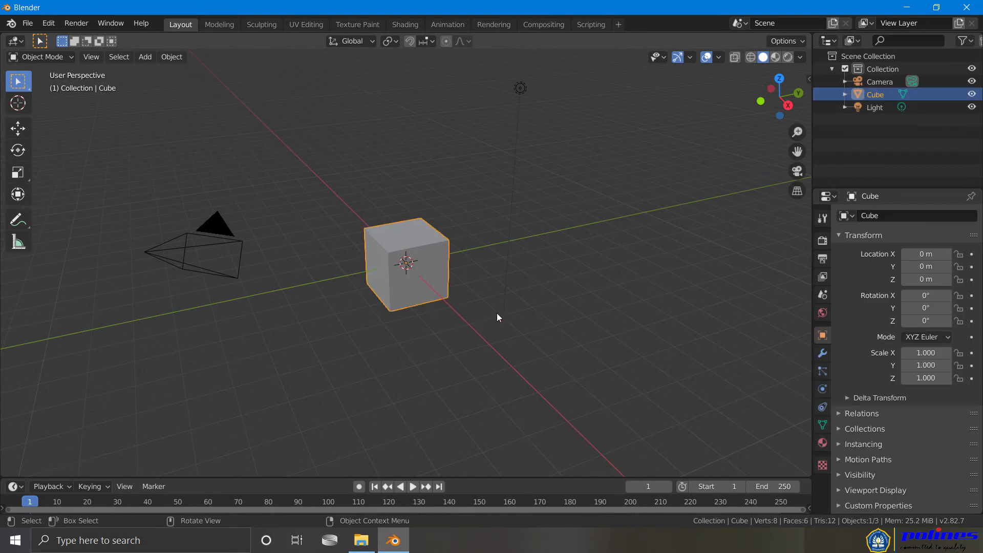
# Step: Delete the restored default cube and add a UV Sphere mesh to the empty scene
pyautogui.press('x')
pyautogui.click(497, 313)
pyautogui.click(144, 57)
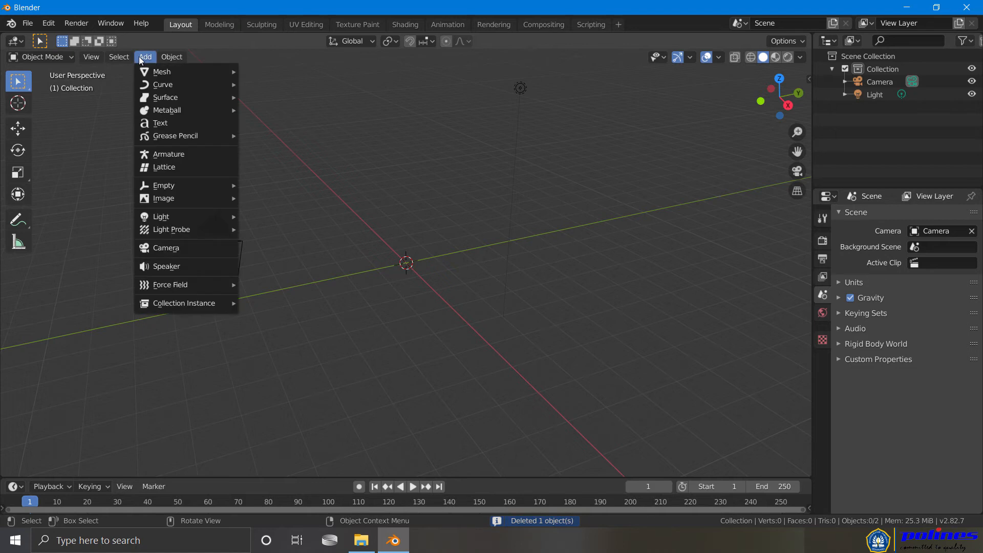
pyautogui.moveTo(168, 71)
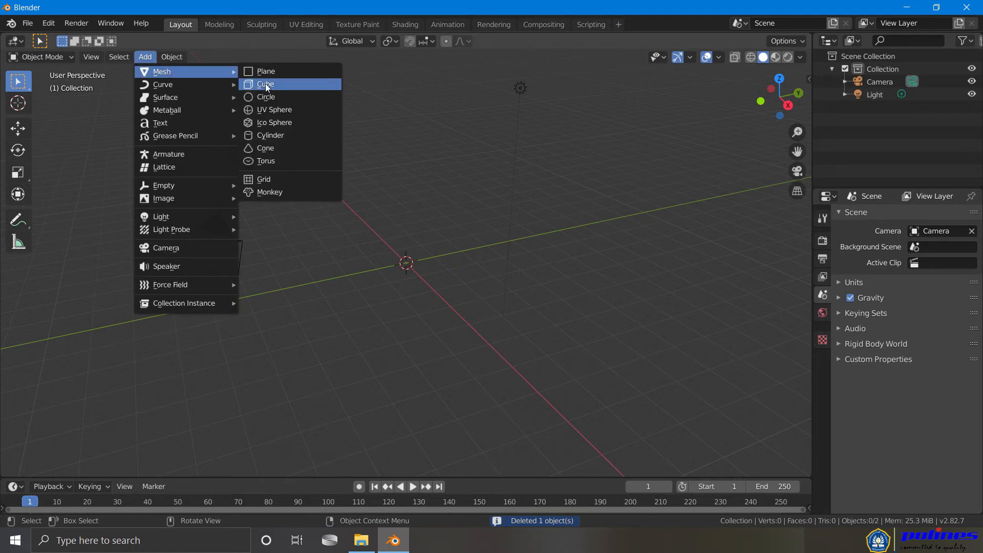
pyautogui.click(287, 109)
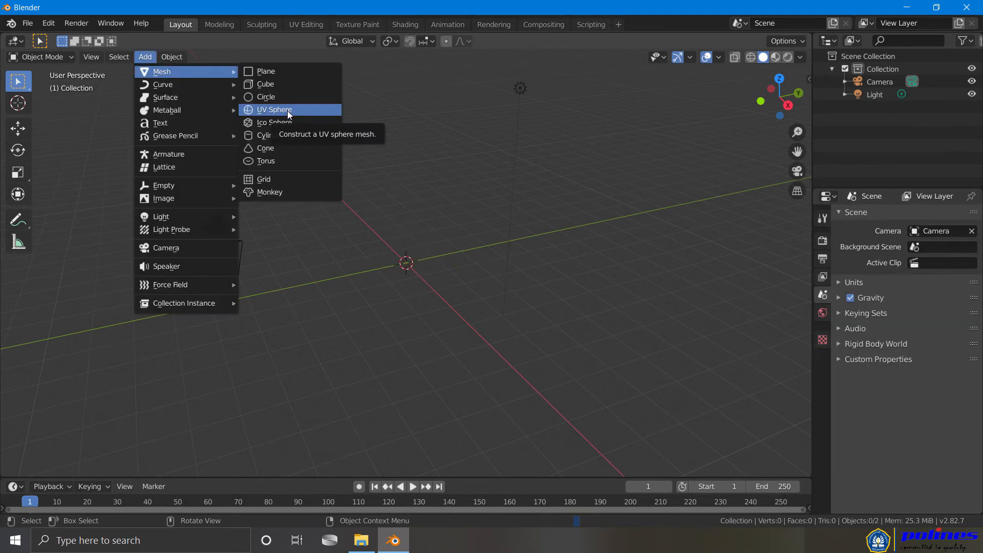
# Step: Delete the newly added UV sphere
pyautogui.press('x')
pyautogui.click(591, 325)
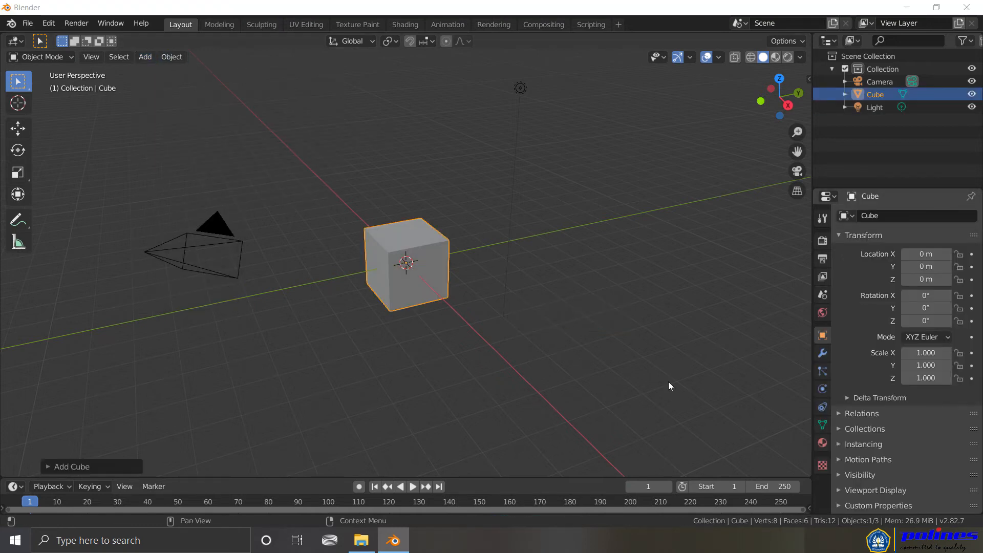
# Step: Select the cube at the world origin and switch it from Object Mode to Edit Mode
pyautogui.click(431, 282)
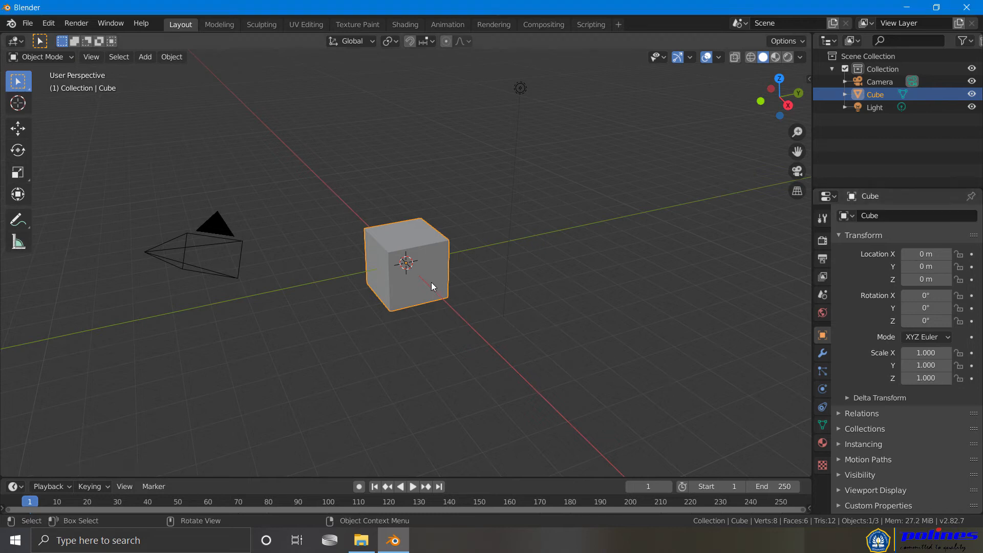
pyautogui.click(41, 56)
pyautogui.click(33, 88)
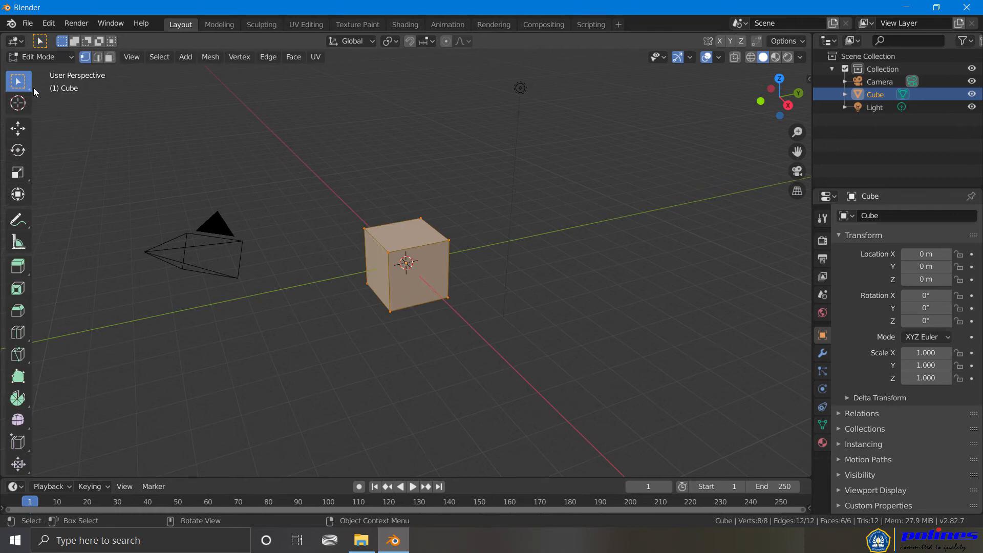
# Step: Clear the mesh selection and box-select individual corner vertices of the cube in vertex selection mode
pyautogui.click(598, 328)
pyautogui.moveTo(477, 226); pyautogui.dragTo(444, 260)
pyautogui.moveTo(493, 296)
pyautogui.mouseDown()
pyautogui.moveTo(440, 318)
pyautogui.moveTo(370, 305)
pyautogui.mouseUp()
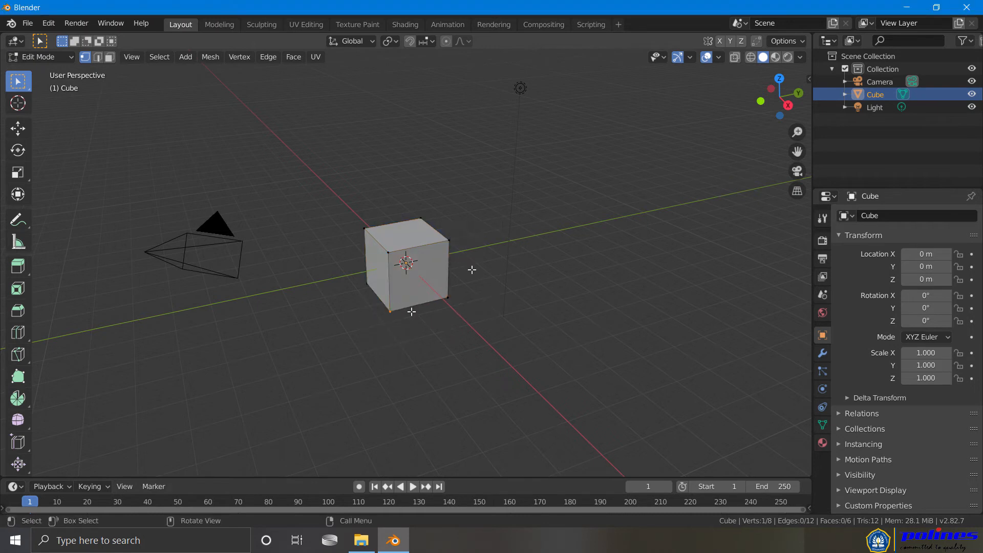
pyautogui.moveTo(497, 288); pyautogui.dragTo(389, 316)
# Step: Switch to edge selection, extend the selection with a box over the cube's front edges, and undo that last selection
pyautogui.click(99, 58)
pyautogui.keyDown('shift'); pyautogui.moveTo(467, 237); pyautogui.dragTo(425, 272); pyautogui.keyUp('shift')
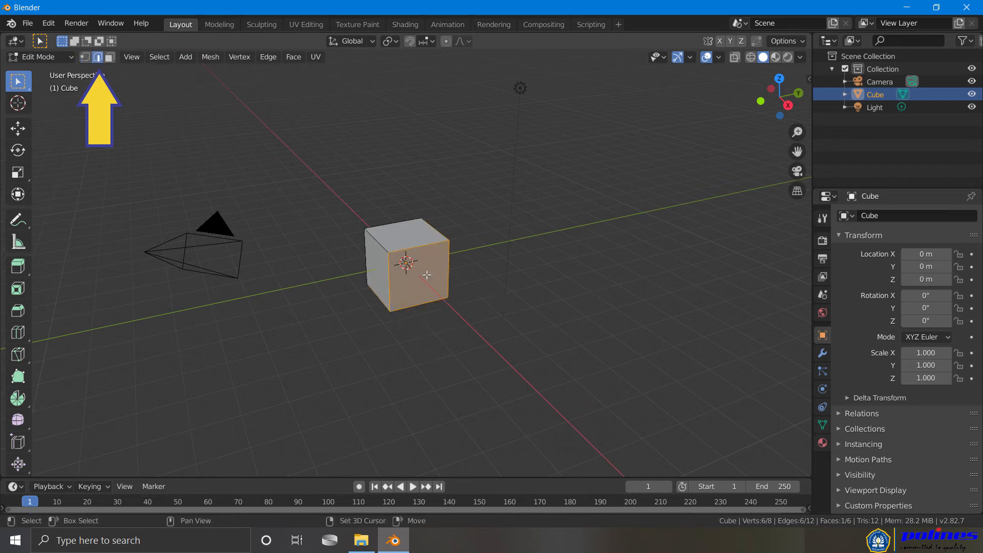
pyautogui.hotkey('ctrl', 'z')
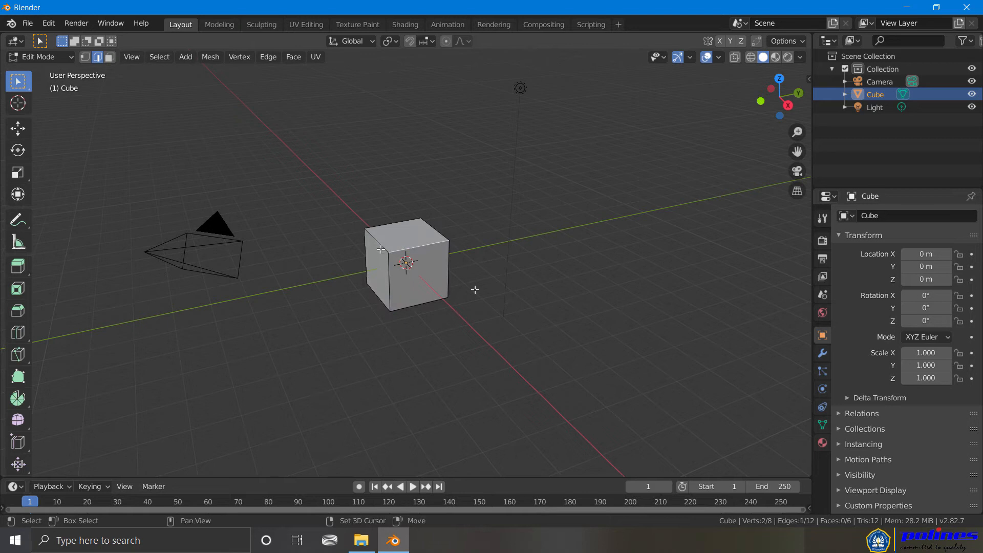
# Step: Switch to face selection and select the cube's three visible faces together
pyautogui.click(109, 56)
pyautogui.click(430, 284)
pyautogui.keyDown('shift'); pyautogui.click(382, 283); pyautogui.keyUp('shift')
pyautogui.keyDown('shift'); pyautogui.click(406, 233); pyautogui.keyUp('shift')
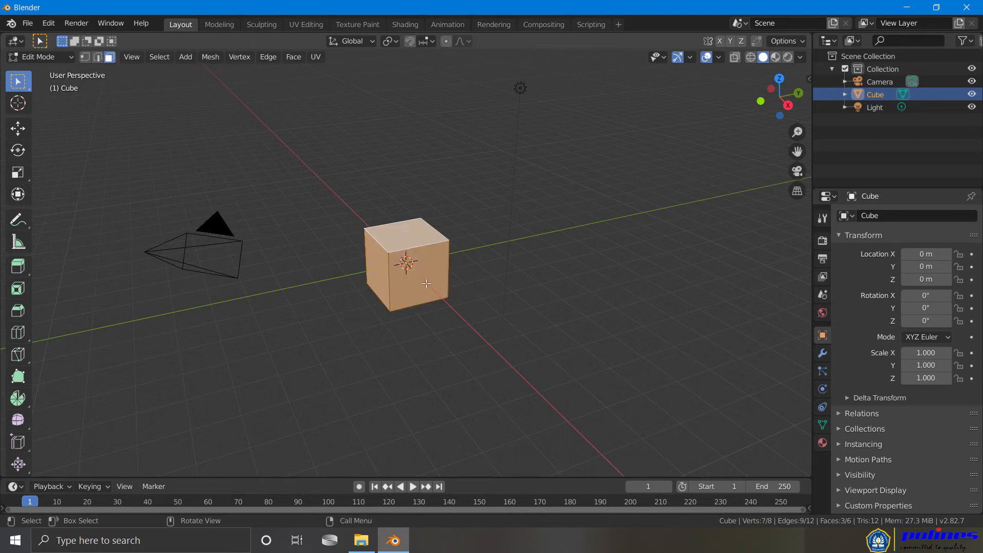
# Step: Deselect everything, select the three visible faces singly and again as a group, and clear the selection
pyautogui.click(557, 327)
pyautogui.click(432, 286)
pyautogui.click(413, 231)
pyautogui.click(377, 273)
pyautogui.click(425, 292)
pyautogui.keyDown('shift'); pyautogui.click(410, 235); pyautogui.keyUp('shift')
pyautogui.keyDown('shift'); pyautogui.click(374, 270); pyautogui.keyUp('shift')
pyautogui.click(534, 326)
pyautogui.click(727, 430)
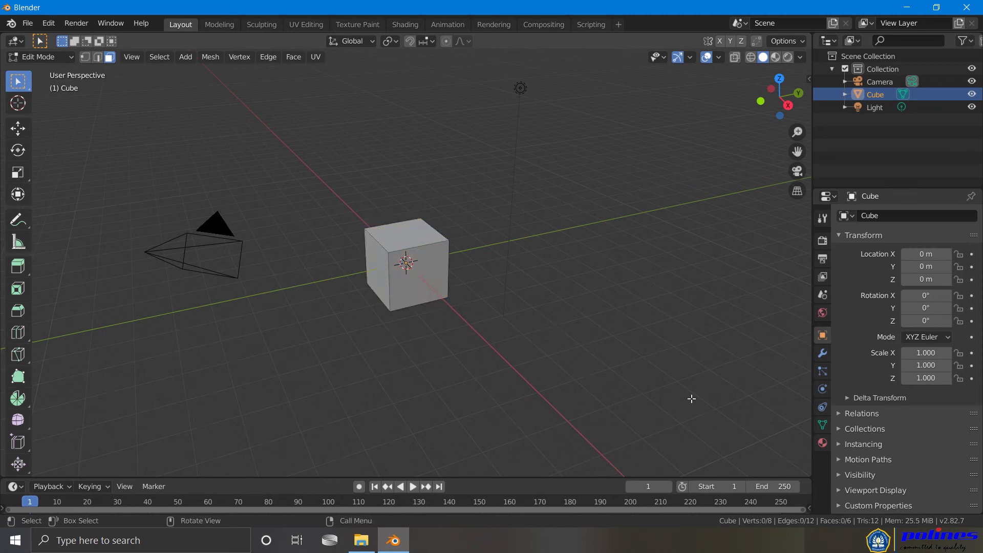
# Step: In vertex selection mode, select the cube's lower front-right corner vertex and move it freely outward and down
pyautogui.press('a')
pyautogui.press('1')
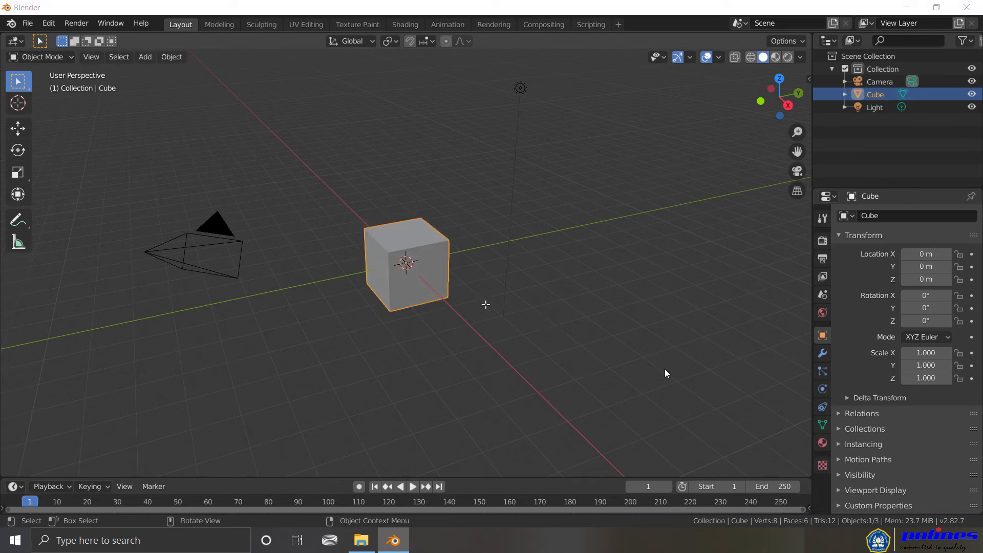
pyautogui.moveTo(477, 303); pyautogui.dragTo(437, 291)
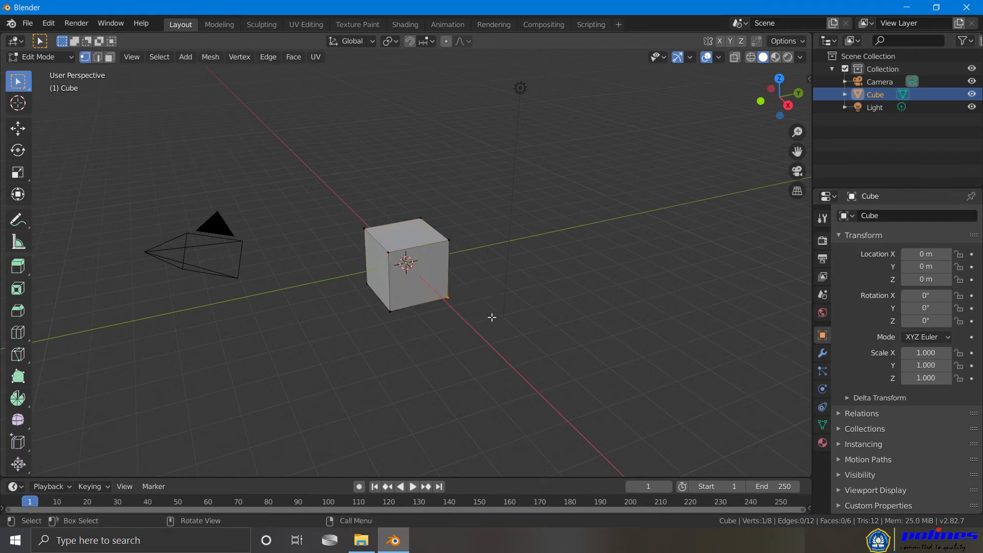
pyautogui.press('g')
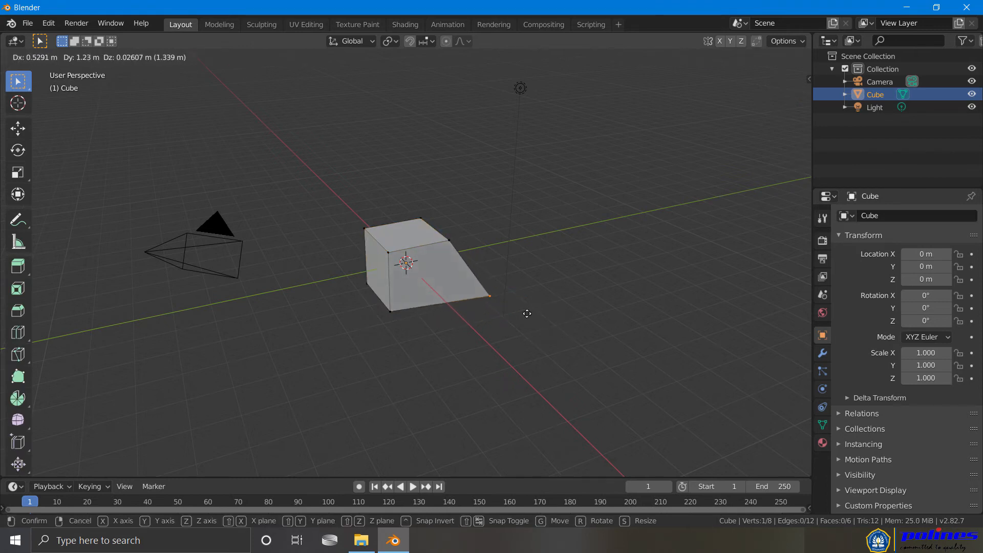
pyautogui.click(547, 350)
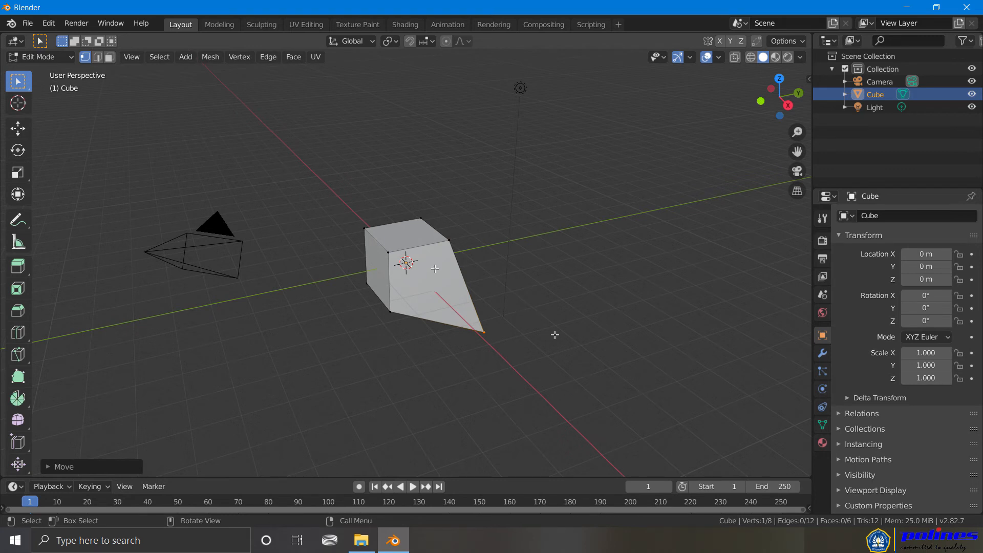
# Step: Select the top face in face selection mode and raise it along the Z axis, roughly doubling the shape's height
pyautogui.click(109, 57)
pyautogui.click(411, 243)
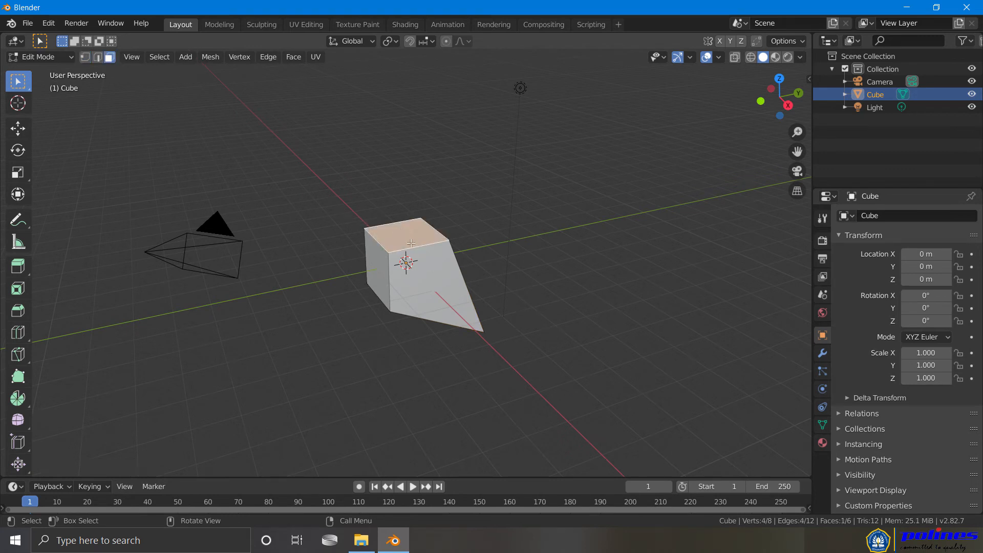
pyautogui.press('g')
pyautogui.press('z')
pyautogui.click(410, 173)
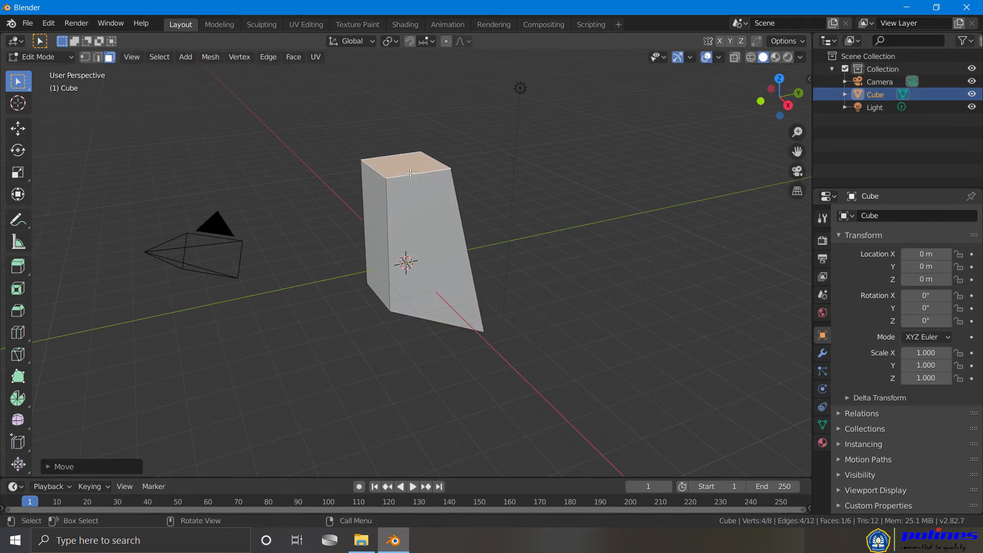
# Step: Rotate the raised top face about the Z axis so that the side faces twist
pyautogui.press('r')
pyautogui.press('z')
pyautogui.click(407, 200)
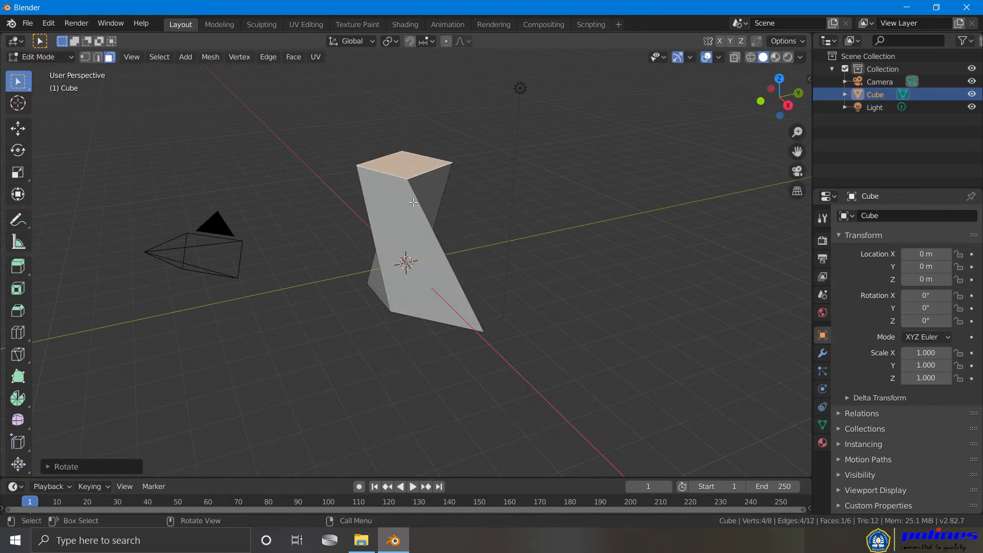
pyautogui.moveTo(563, 229); pyautogui.dragTo(642, 321, button='middle')
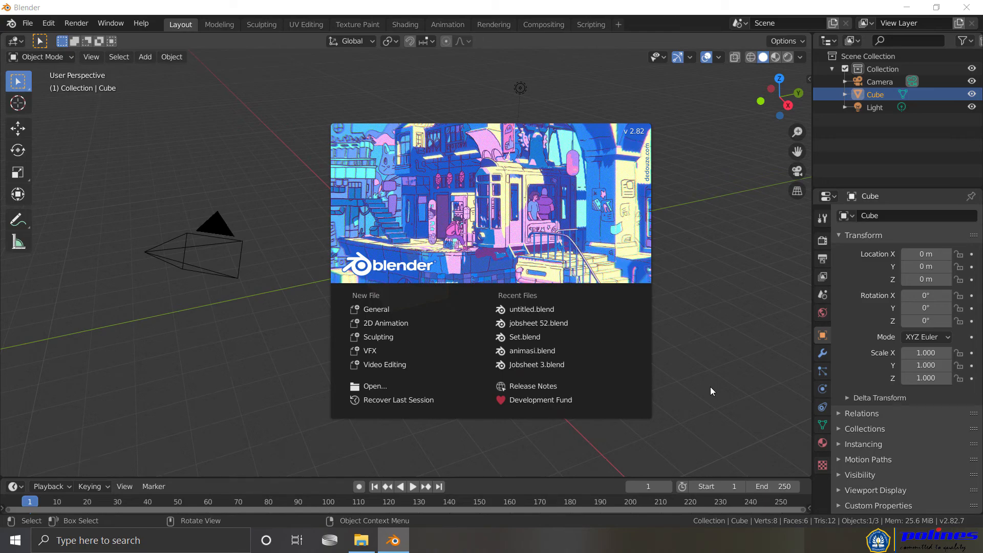
# Step: Start from the default scene, switch to the top orthographic view and scale the default cube uniformly to about 0.47
pyautogui.click(710, 388)
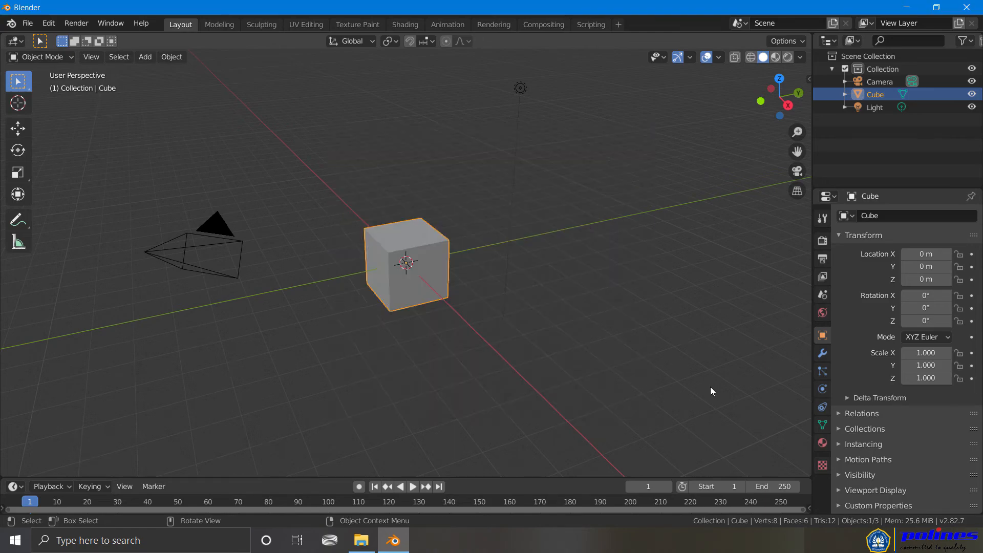
pyautogui.click(779, 79)
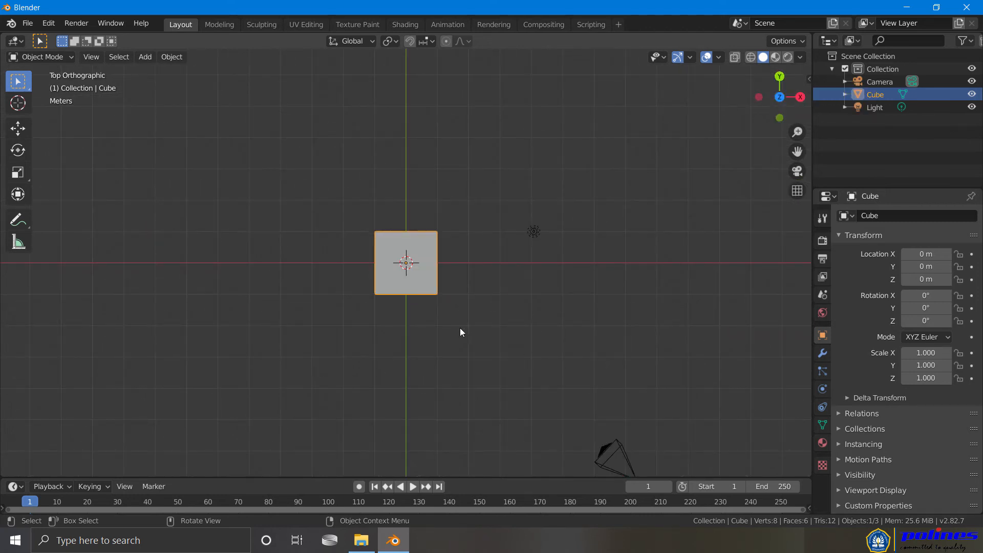
pyautogui.press('s')
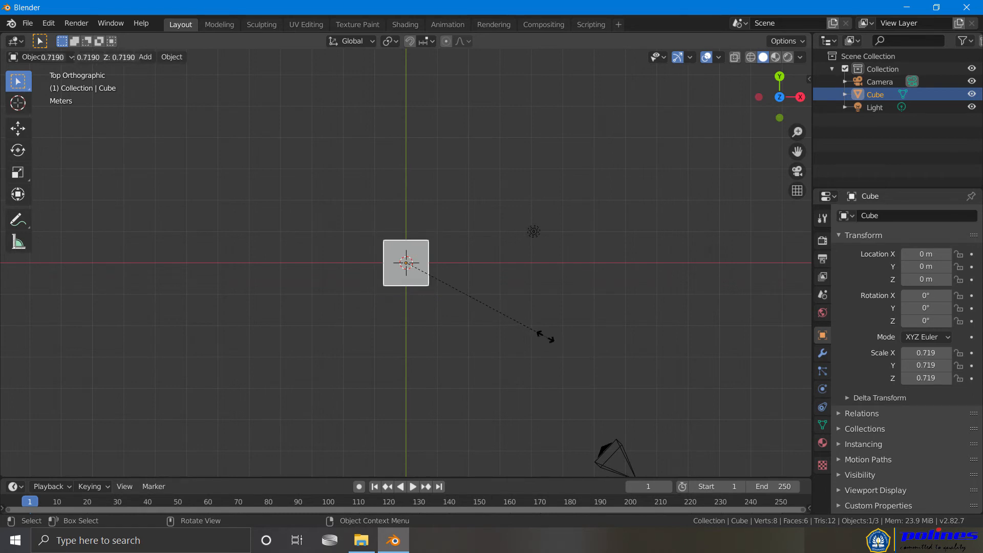
pyautogui.click(515, 323)
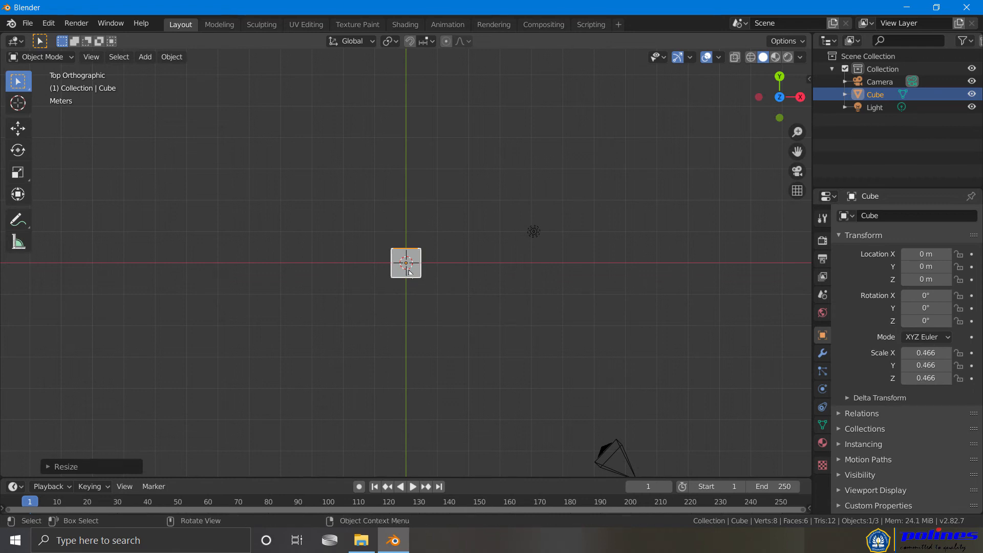
# Step: Move the small cube along Y to about 3.53 m and along X to about -3.48 m
pyautogui.press('g')
pyautogui.press('y')
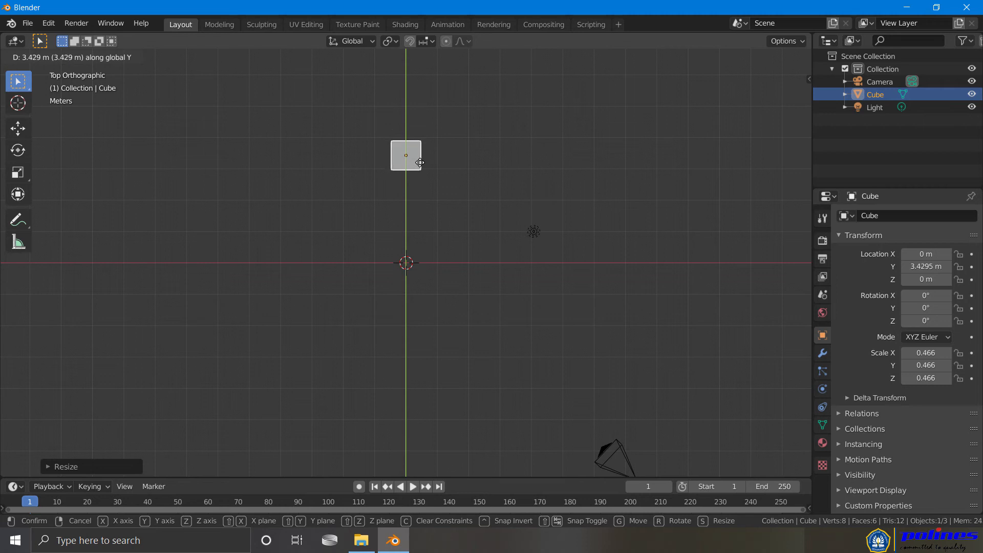
pyautogui.click(427, 159)
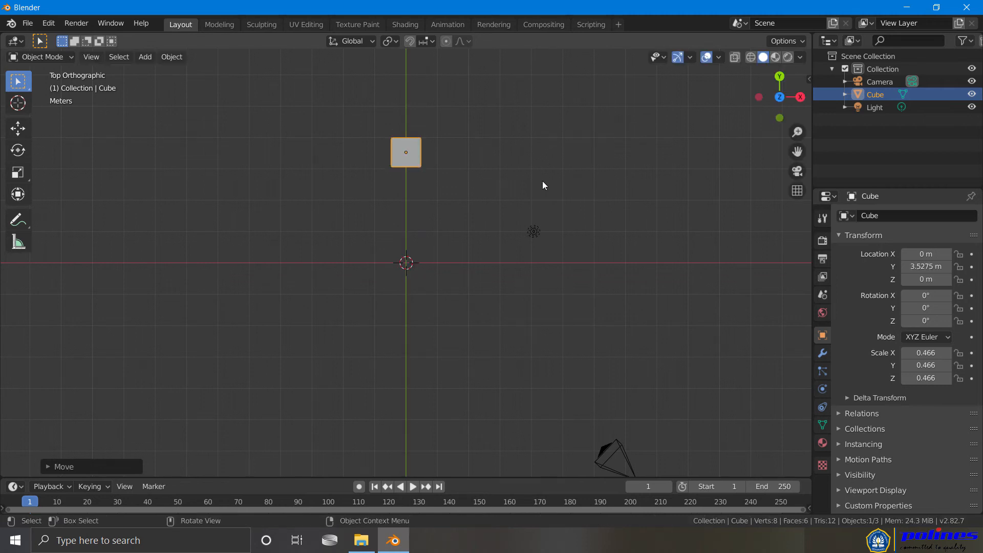
pyautogui.press('g')
pyautogui.press('x')
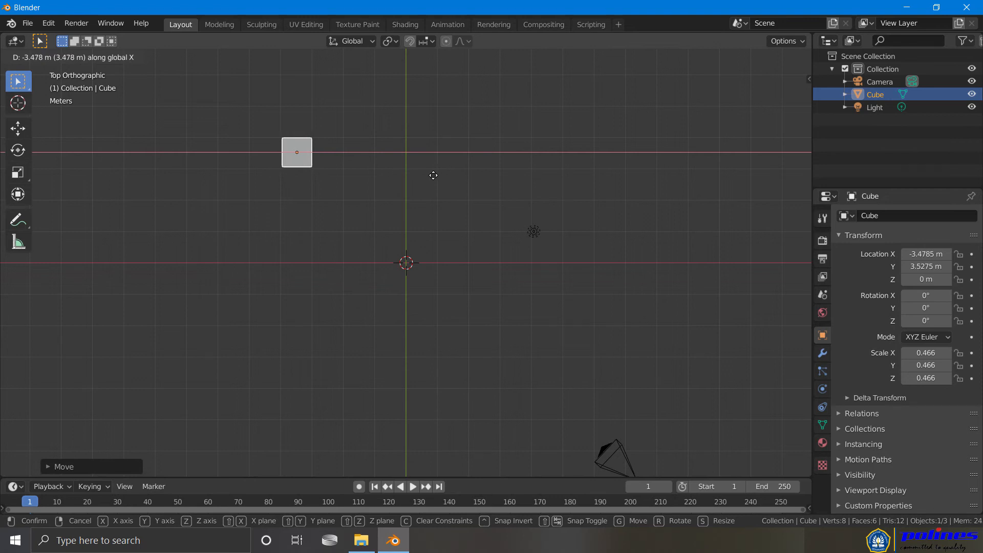
# Step: Add a second mesh cube at the origin and scale it uniformly to about 0.48
pyautogui.click(148, 57)
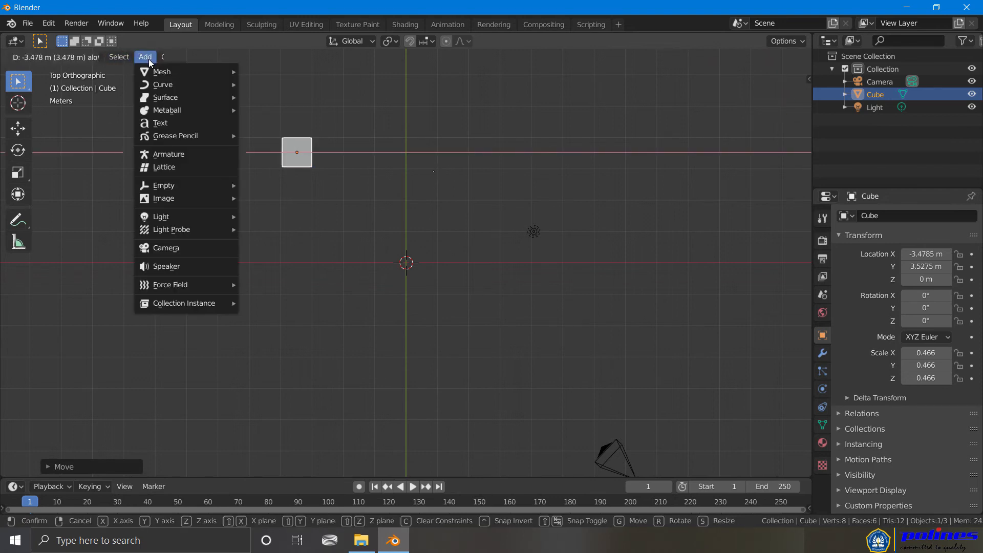
pyautogui.moveTo(161, 74)
pyautogui.click(285, 85)
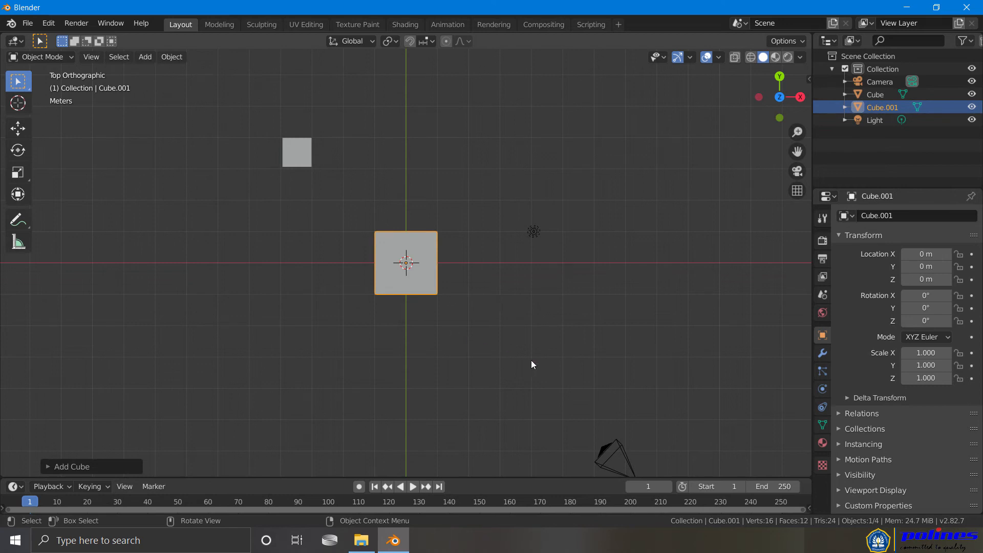
pyautogui.press('s')
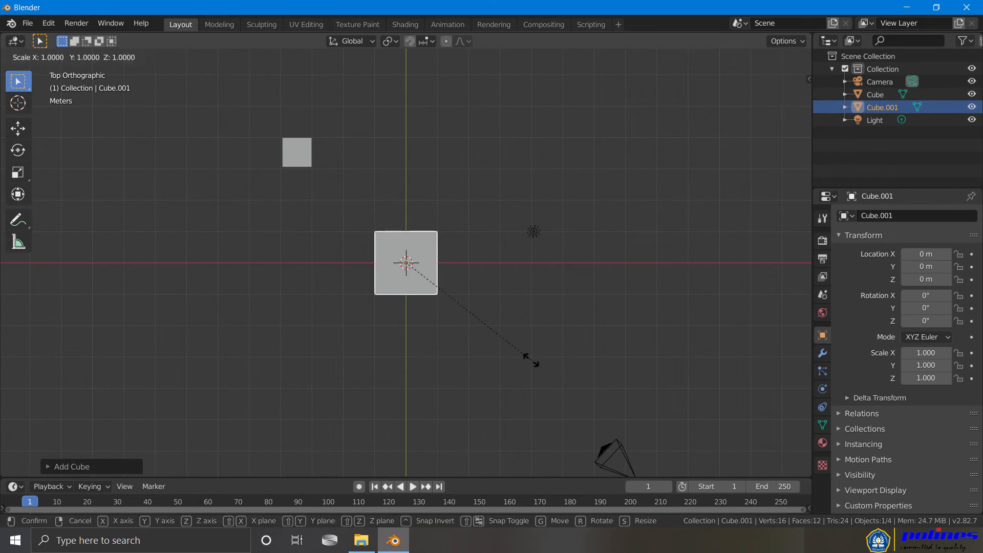
pyautogui.click(463, 315)
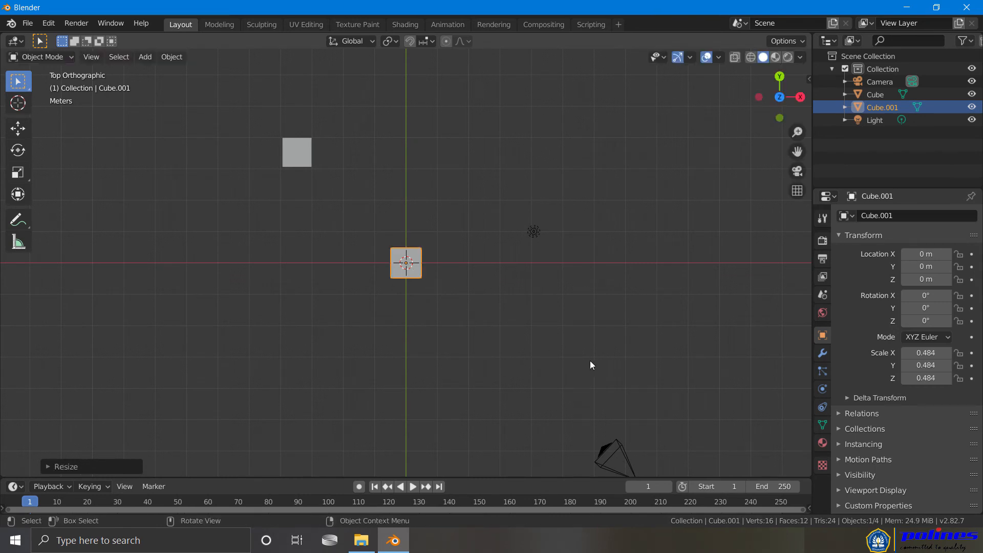
# Step: Move the second cube along Y to about 3.51 m and along X to about 3.49 m, level with the first
pyautogui.press('g')
pyautogui.press('y')
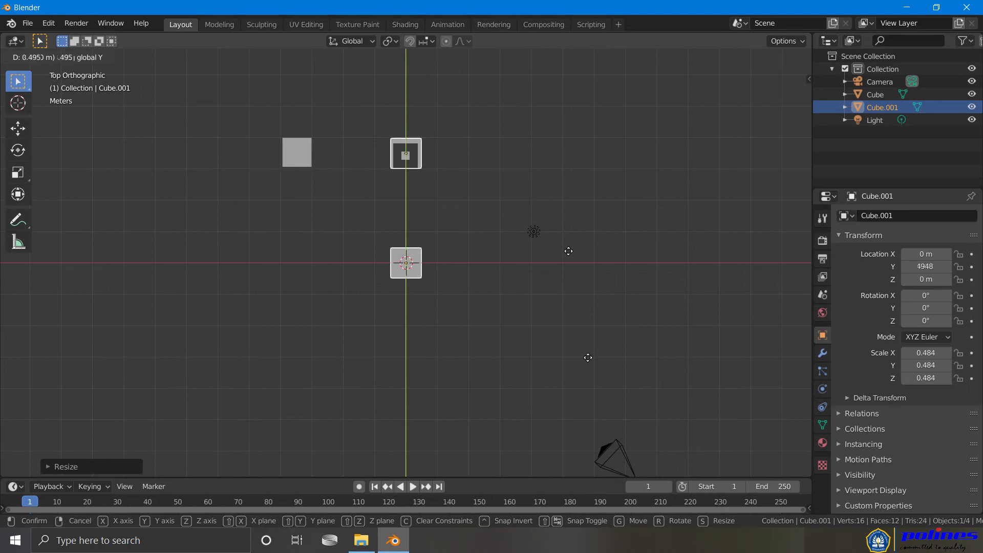
pyautogui.press('g')
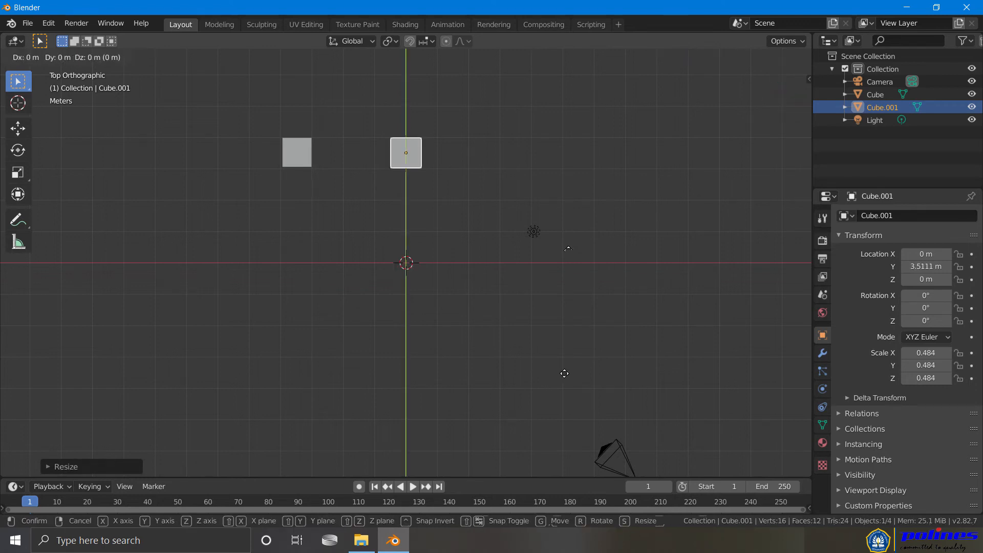
pyautogui.press('x')
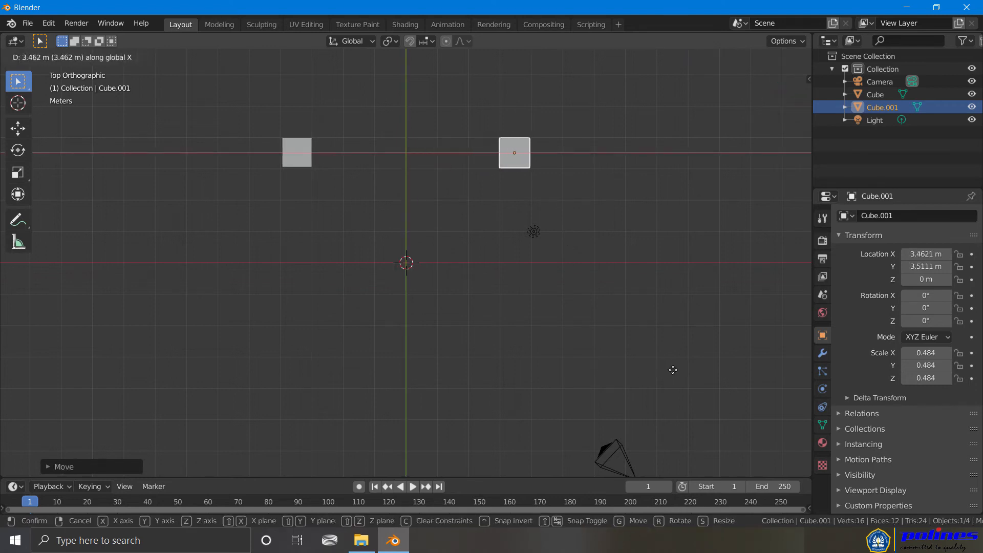
pyautogui.click(673, 369)
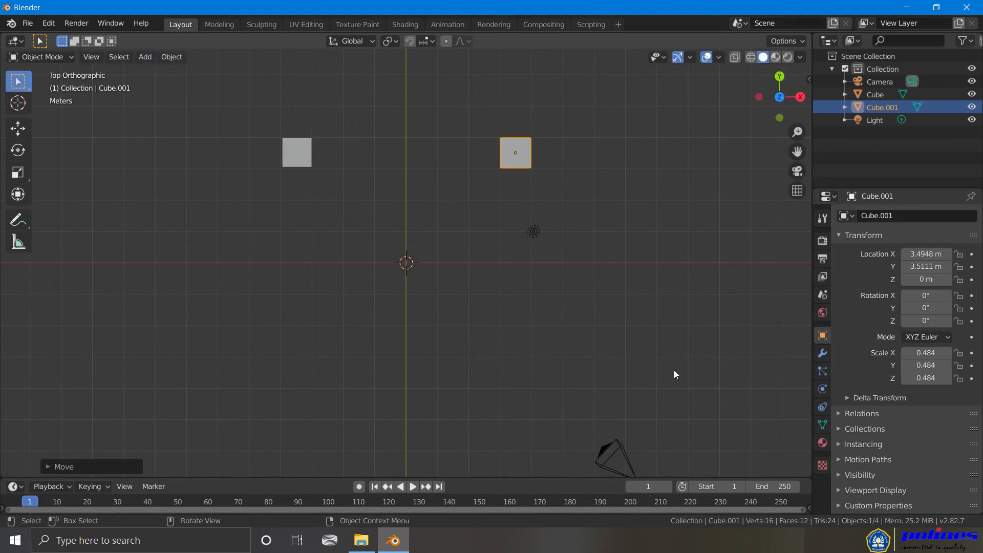
# Step: Add a third mesh cube at the origin and scale it uniformly to about 0.476
pyautogui.click(145, 56)
pyautogui.moveTo(154, 71)
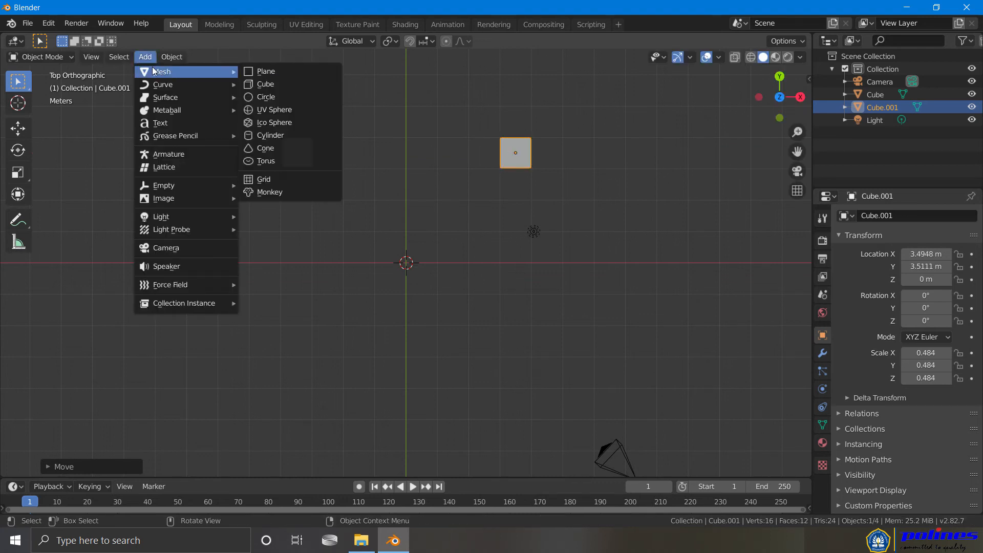
pyautogui.click(269, 85)
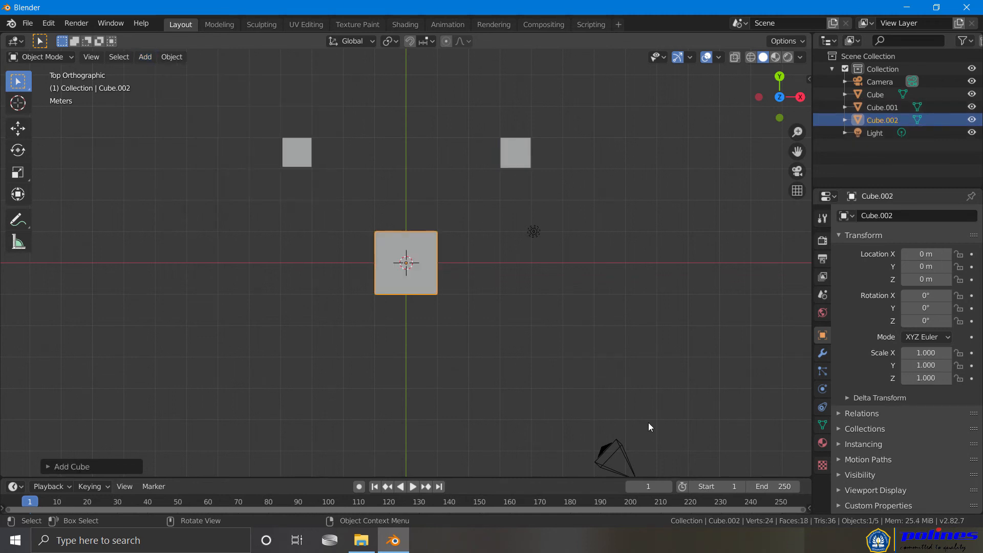
pyautogui.press('s')
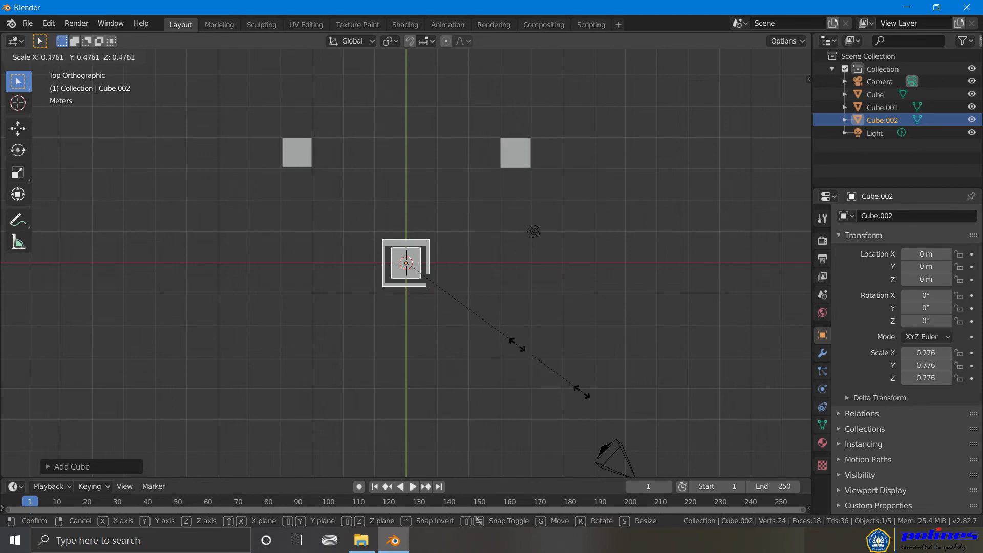
pyautogui.click(517, 347)
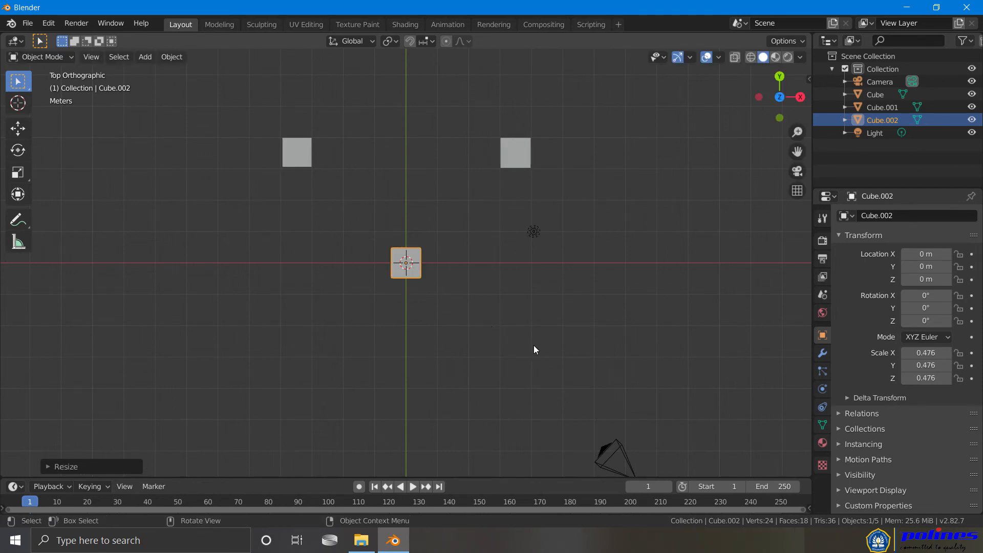
# Step: Move the third cube along Y to about -3.49 m and along X to about -5.44 m
pyautogui.press('g')
pyautogui.press('y')
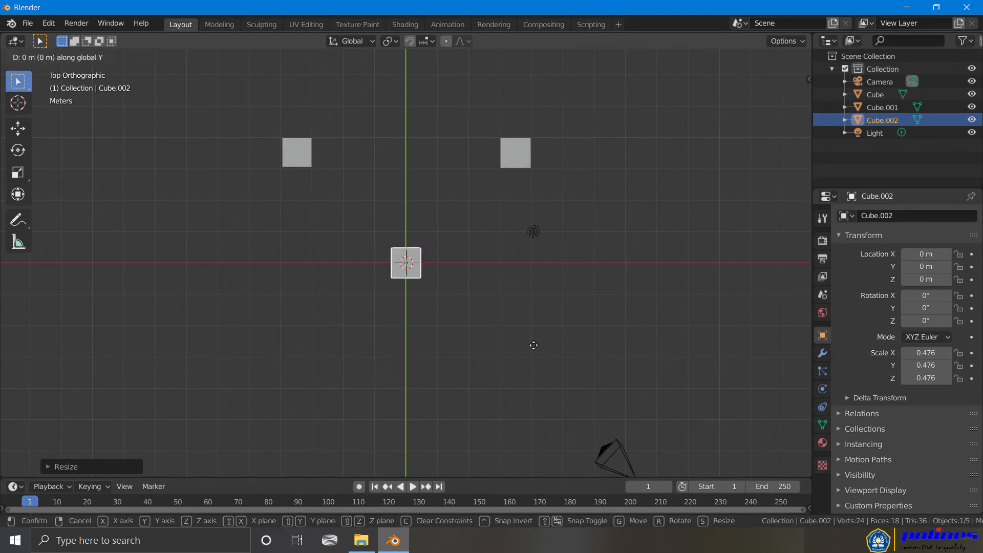
pyautogui.click(545, 454)
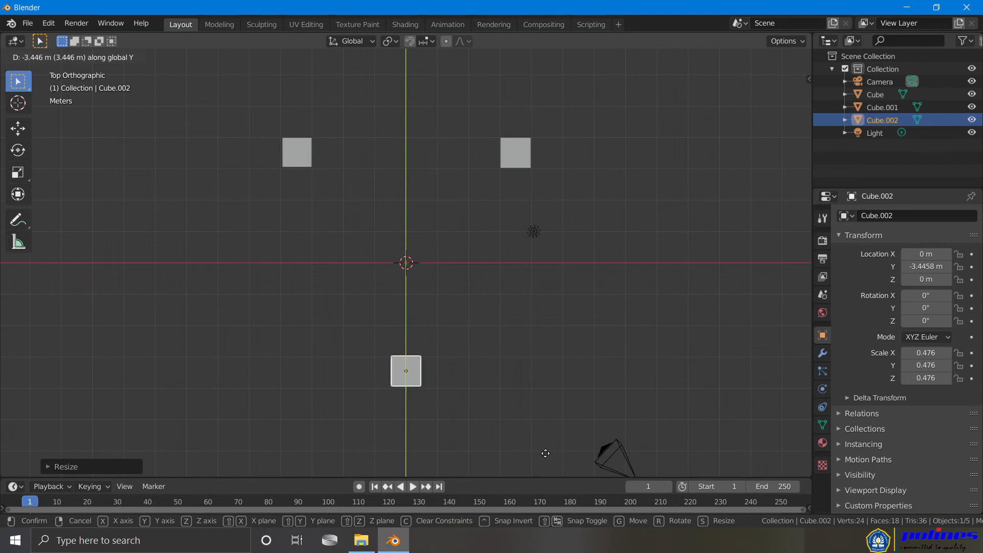
pyautogui.press('g')
pyautogui.press('x')
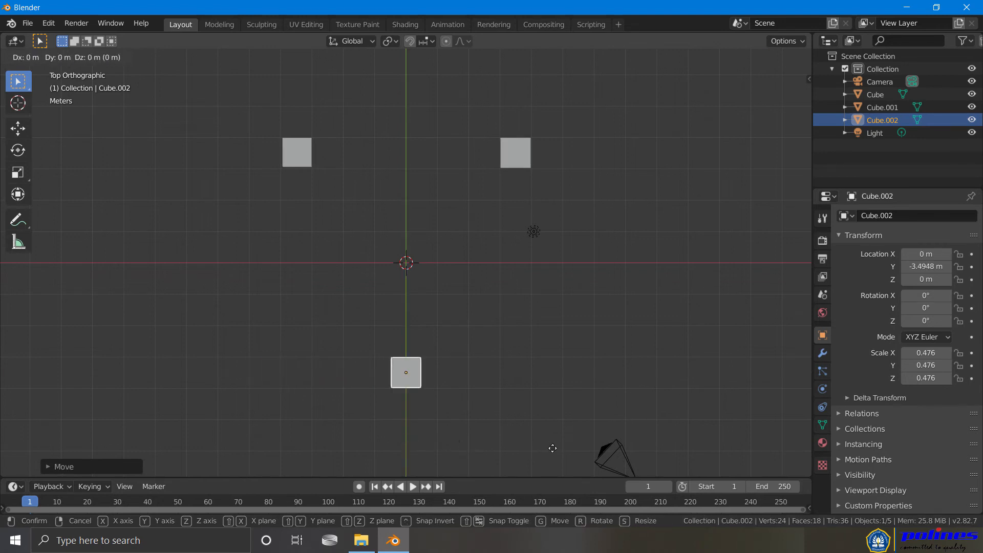
pyautogui.click(382, 438)
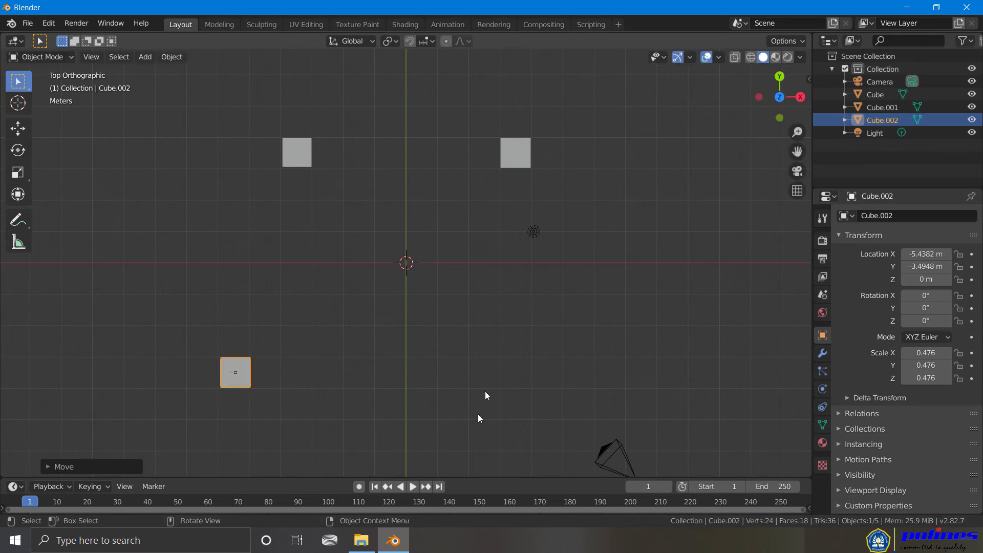
# Step: Add a fourth mesh cube at the origin and scale it uniformly to about 0.49
pyautogui.click(149, 56)
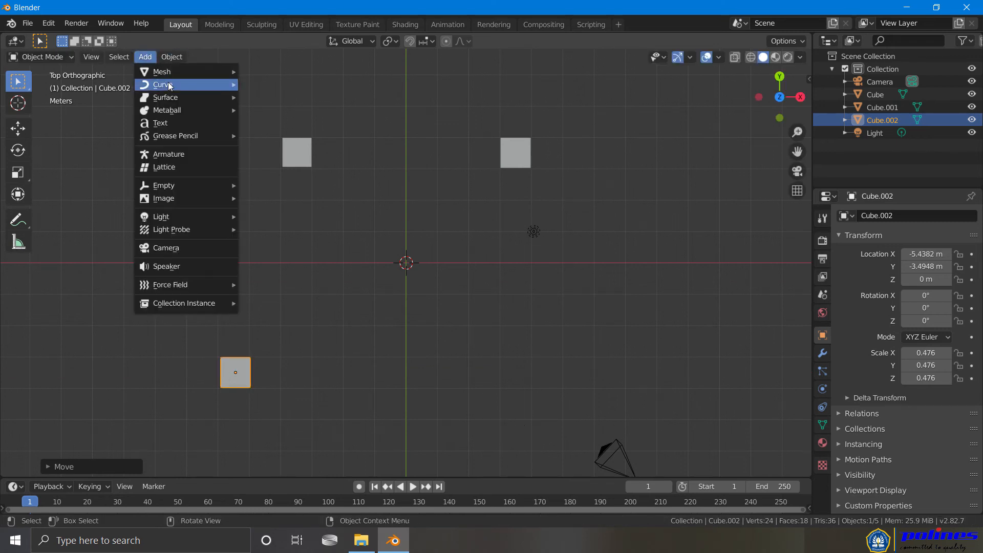
pyautogui.moveTo(194, 72)
pyautogui.click(266, 83)
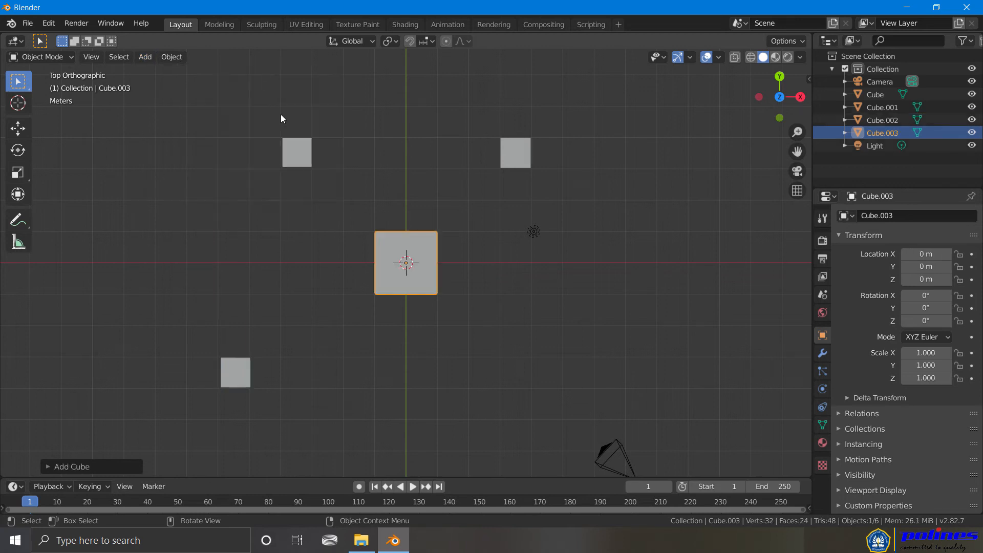
pyautogui.press('s')
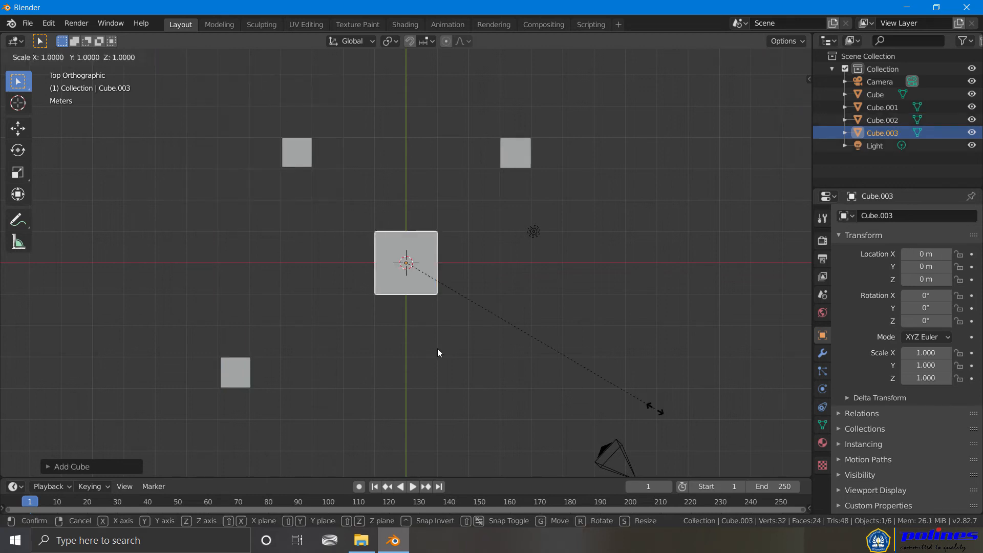
pyautogui.click(526, 344)
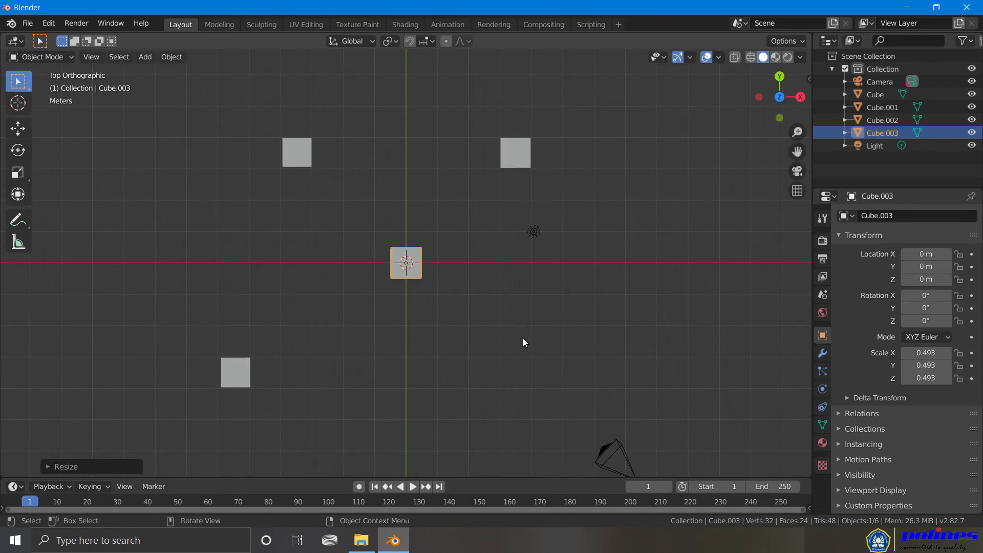
# Step: Move the fourth cube along Y to about -3.49 m and along X to about 5.5 m, opposite the third
pyautogui.press('g')
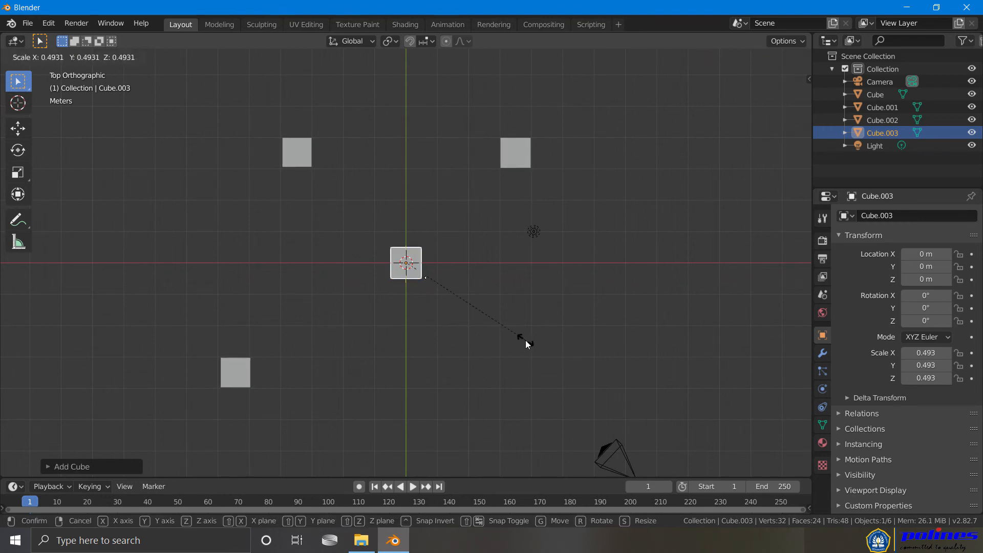
pyautogui.press('y')
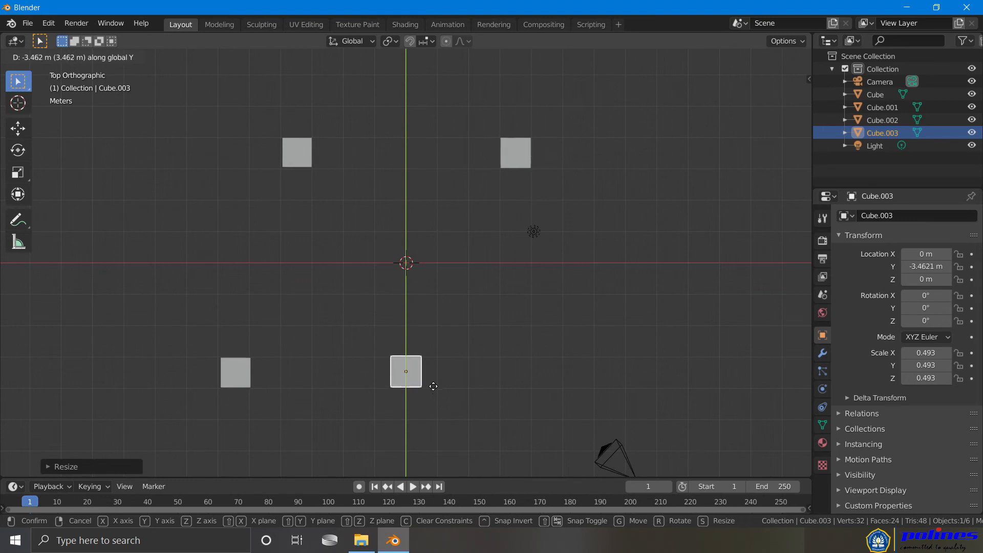
pyautogui.click(434, 387)
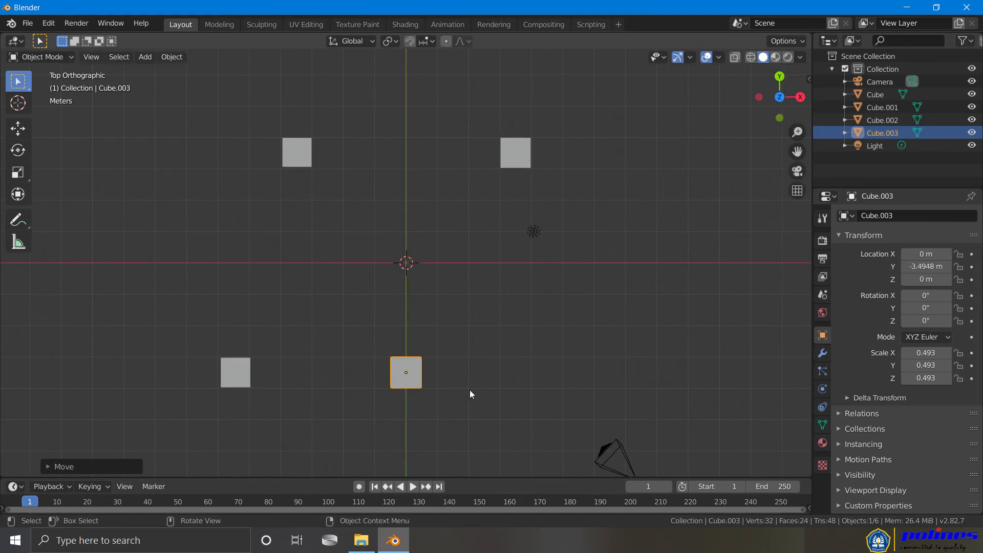
pyautogui.press('g')
pyautogui.press('x')
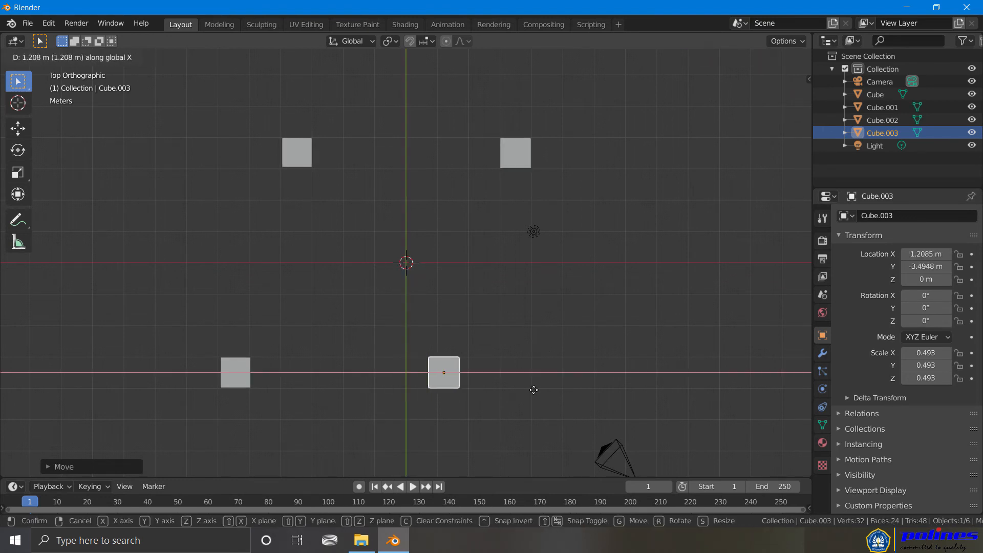
pyautogui.click(640, 391)
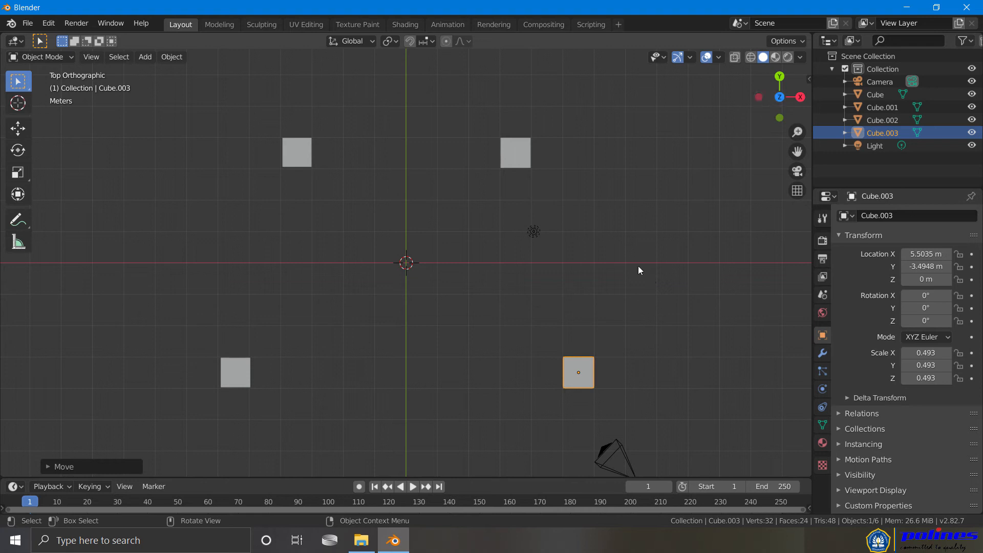
# Step: Add a fifth mesh cube at the origin and scale it to about 6.368 along X and 4.459 along Y
pyautogui.click(147, 59)
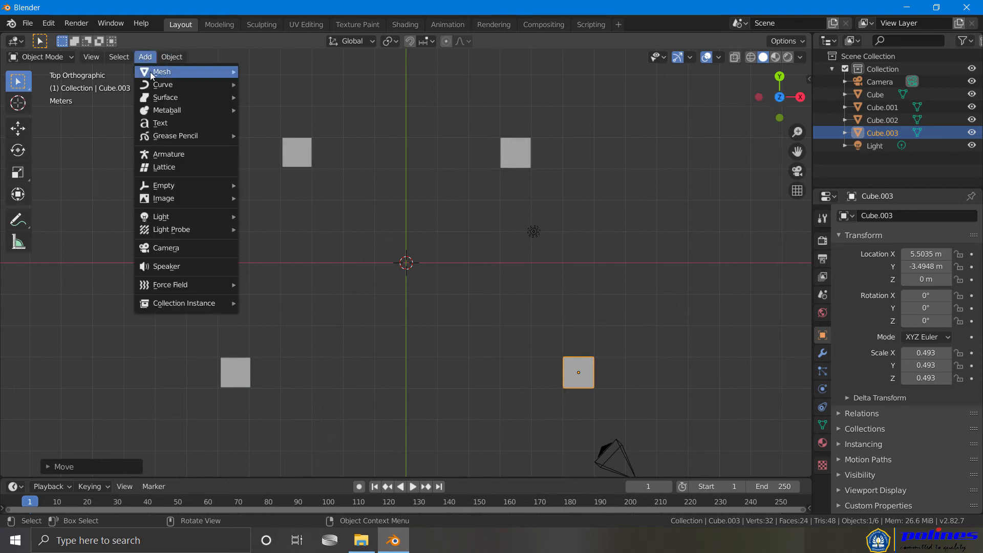
pyautogui.moveTo(152, 75)
pyautogui.click(284, 86)
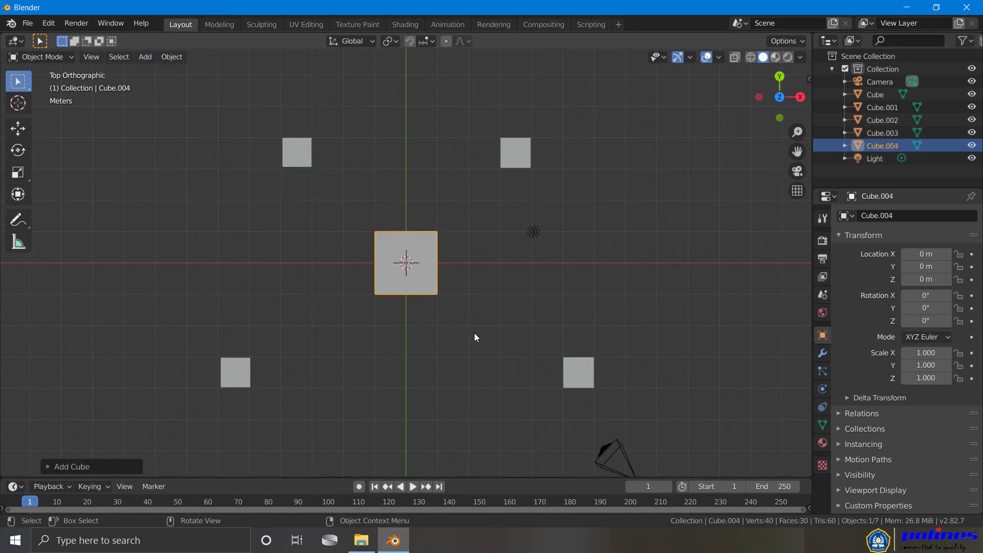
pyautogui.hotkey('alt', 'a')
pyautogui.press('s')
pyautogui.press('x')
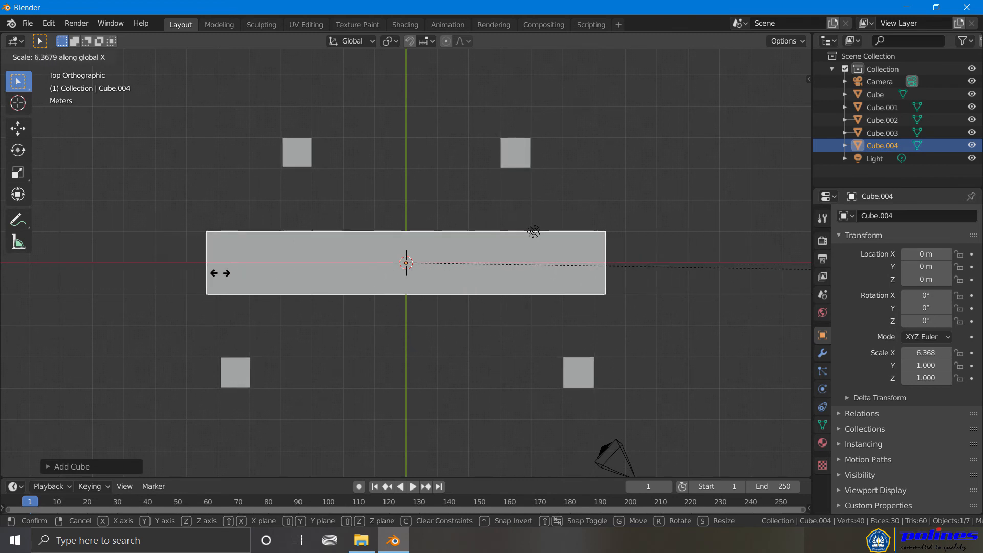
pyautogui.click(247, 286)
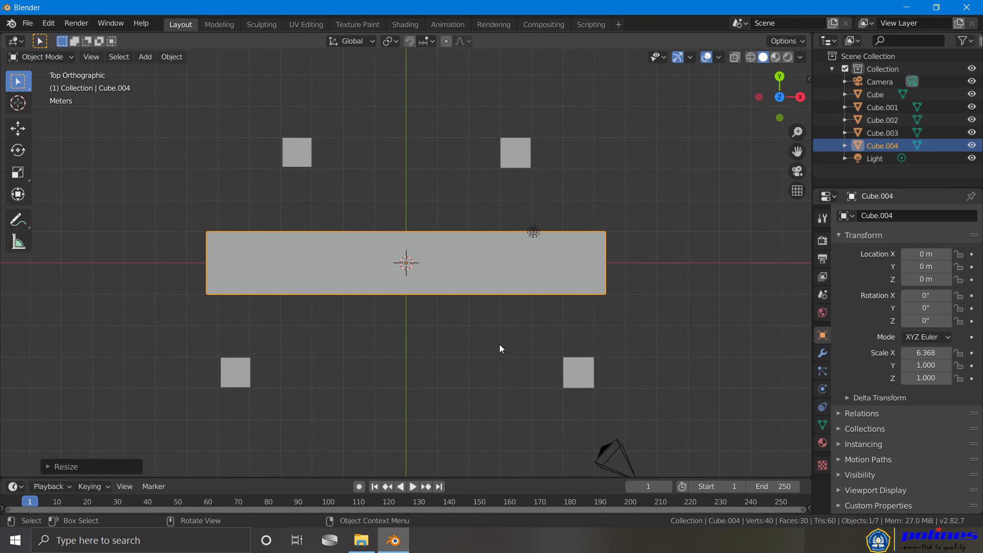
pyautogui.press('s')
pyautogui.press('y')
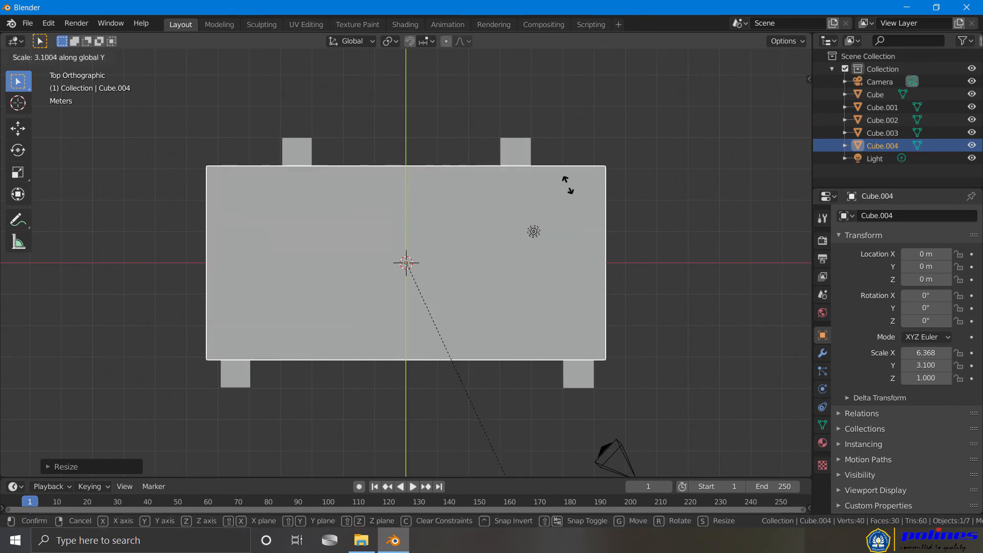
pyautogui.click(641, 341)
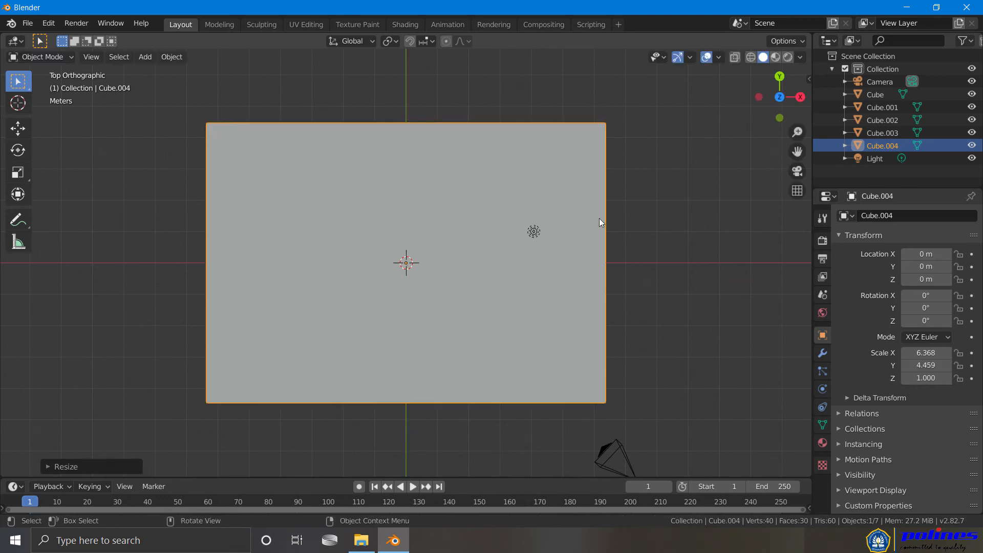
# Step: In the front view, flatten the fifth cube into a tabletop by scaling it along Z to about 0.296
pyautogui.click(777, 119)
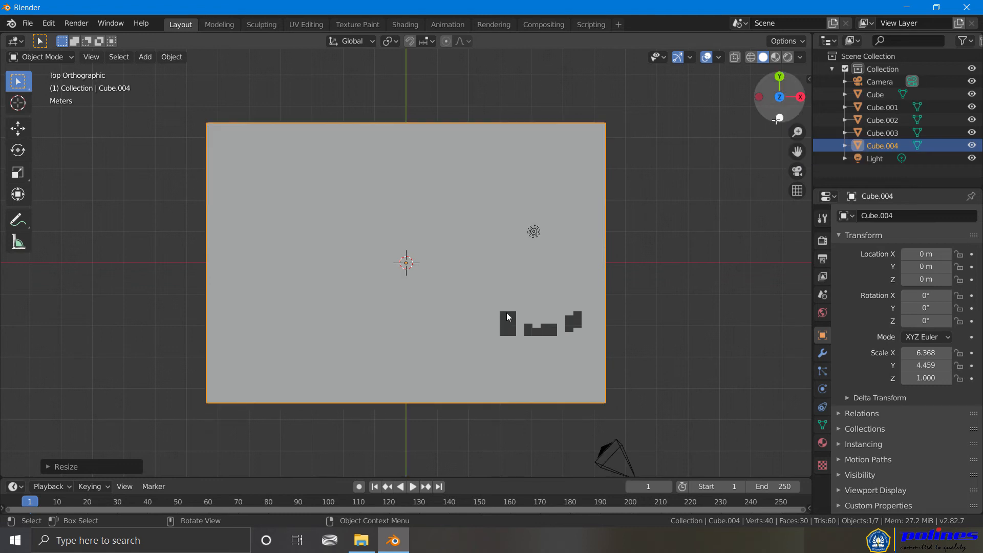
pyautogui.press('g')
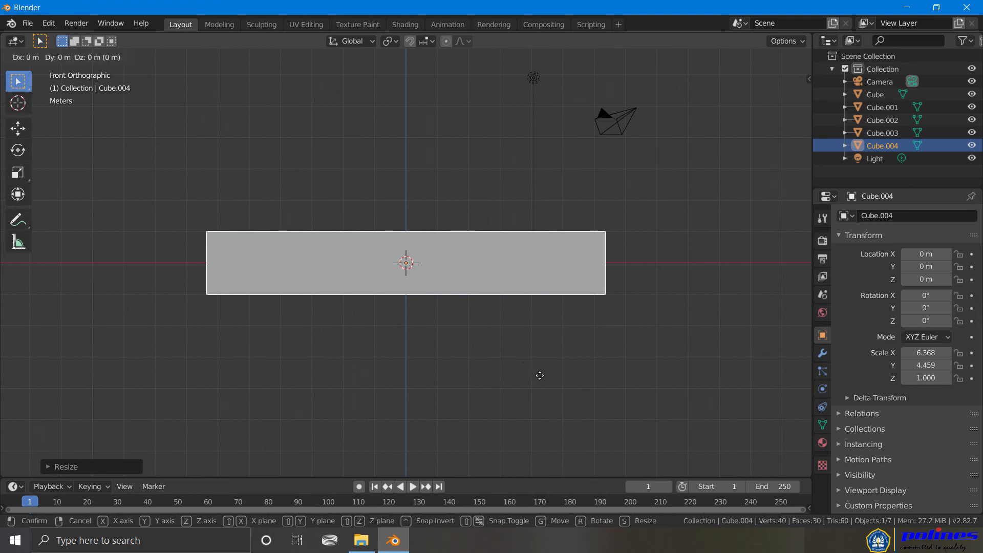
pyautogui.press('s')
pyautogui.press('z')
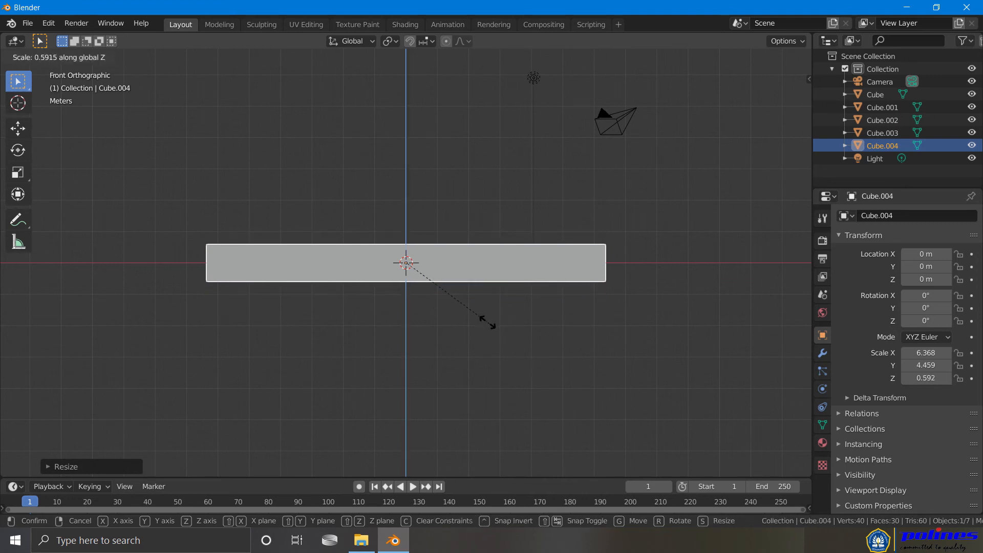
pyautogui.click(449, 292)
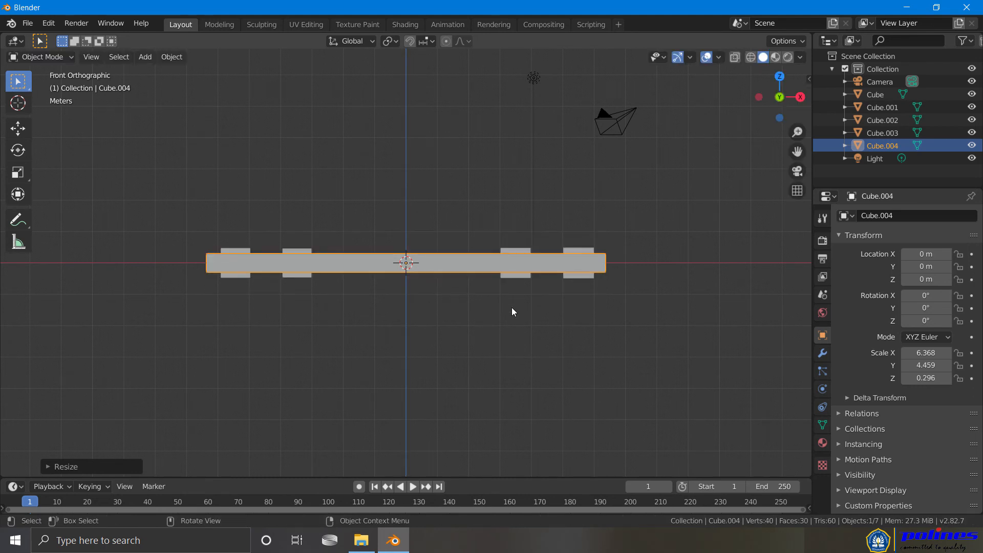
# Step: Select the third and fourth cubes together and move them down along Z to about -0.36 m
pyautogui.click(580, 276)
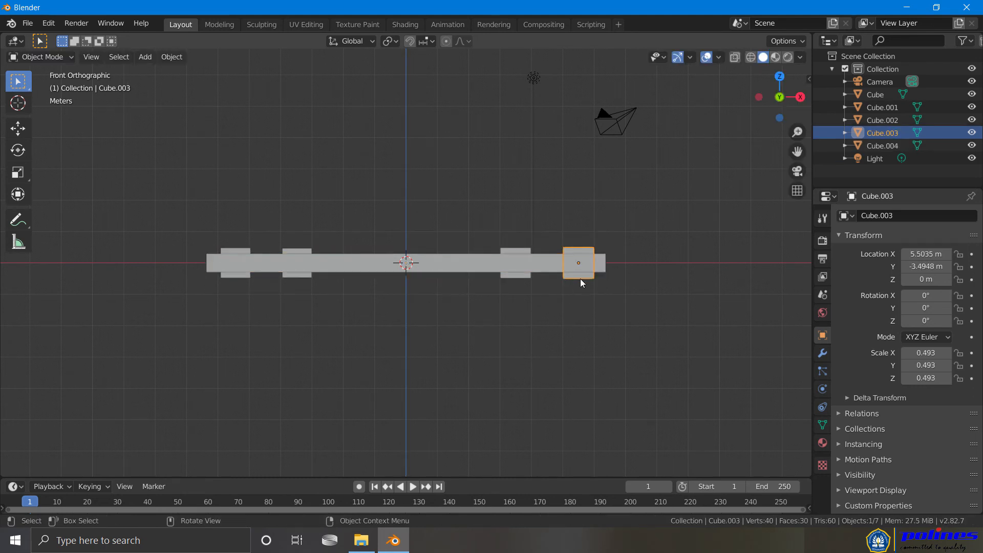
pyautogui.keyDown('shift'); pyautogui.click(236, 277); pyautogui.keyUp('shift')
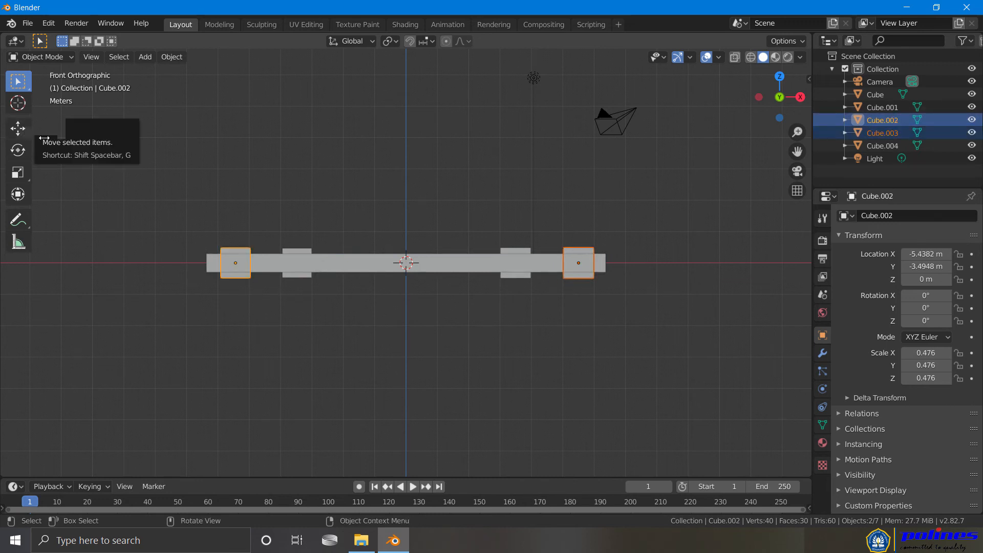
pyautogui.press('g')
pyautogui.press('z')
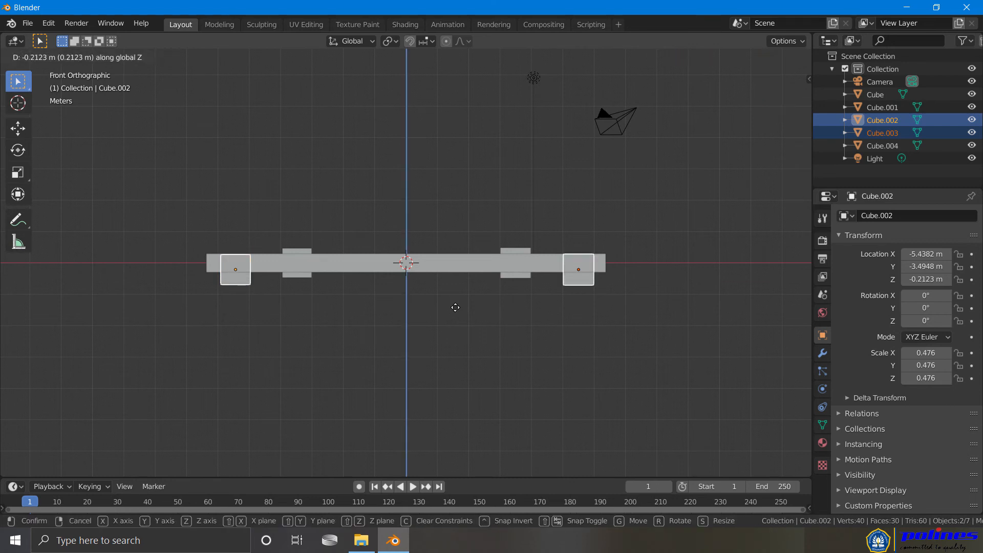
pyautogui.click(456, 312)
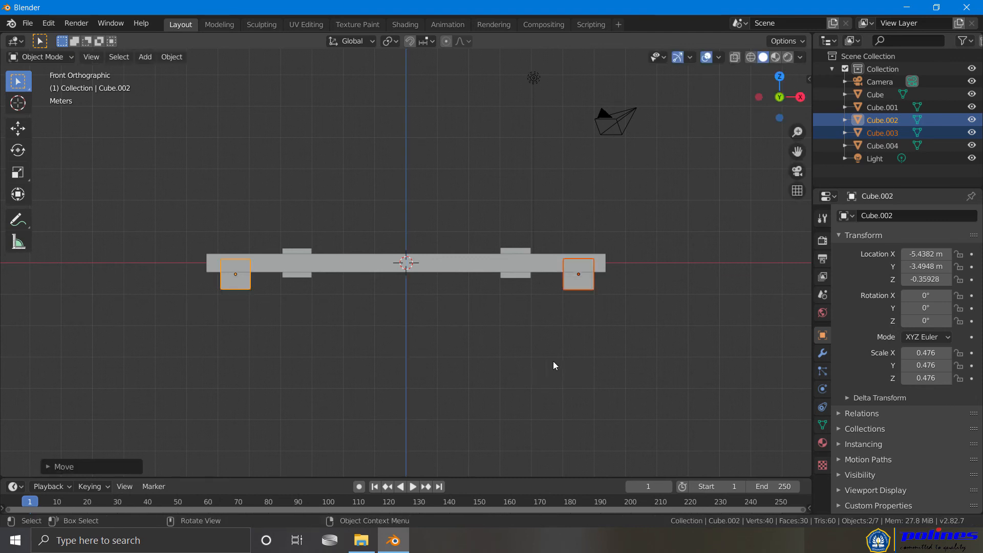
# Step: Stretch the third and fourth cubes along Z into long legs, bringing the third cube's Z scale to about 5.46
pyautogui.press('s')
pyautogui.press('z')
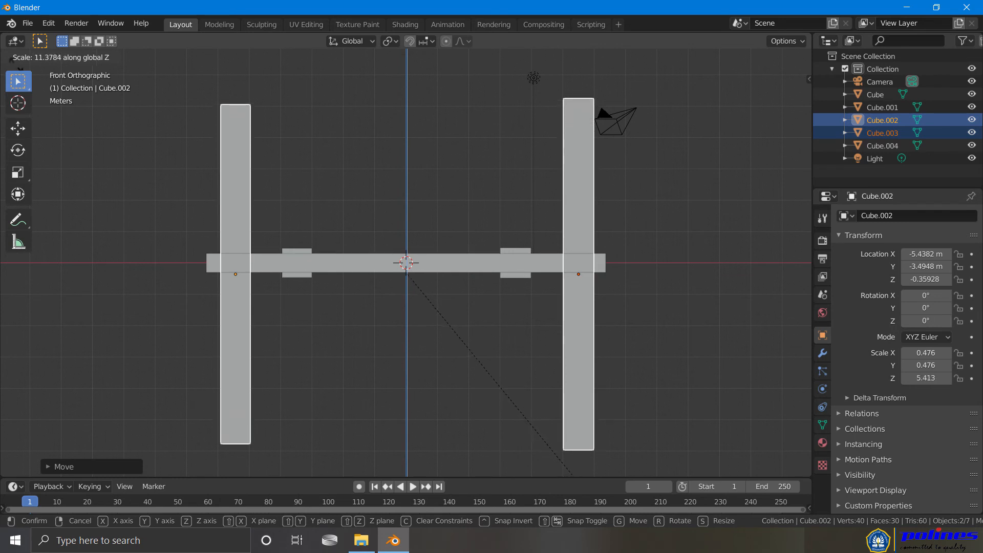
pyautogui.click(11, 61)
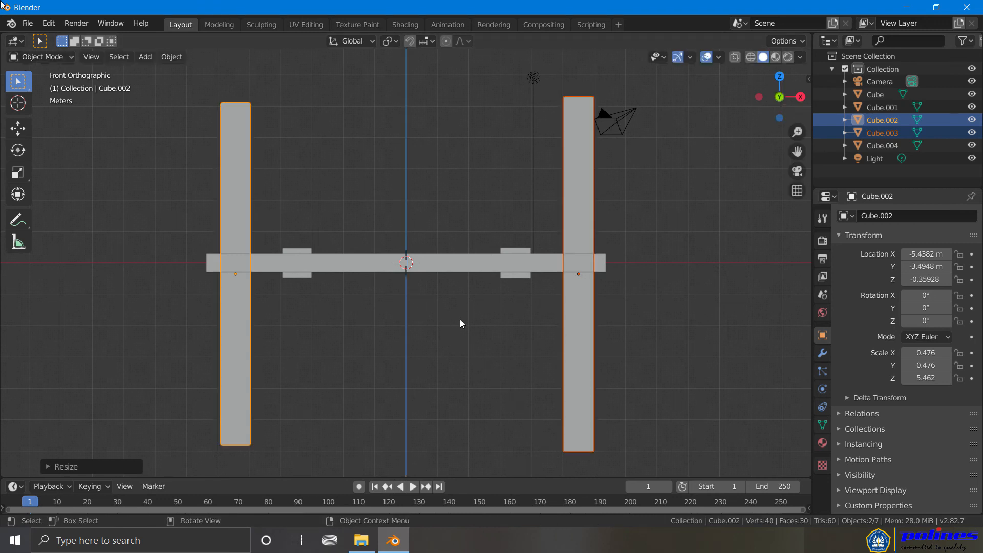
# Step: Move the two stretched front legs down along Z to about -5.18 m
pyautogui.scroll(-3, 460, 319)
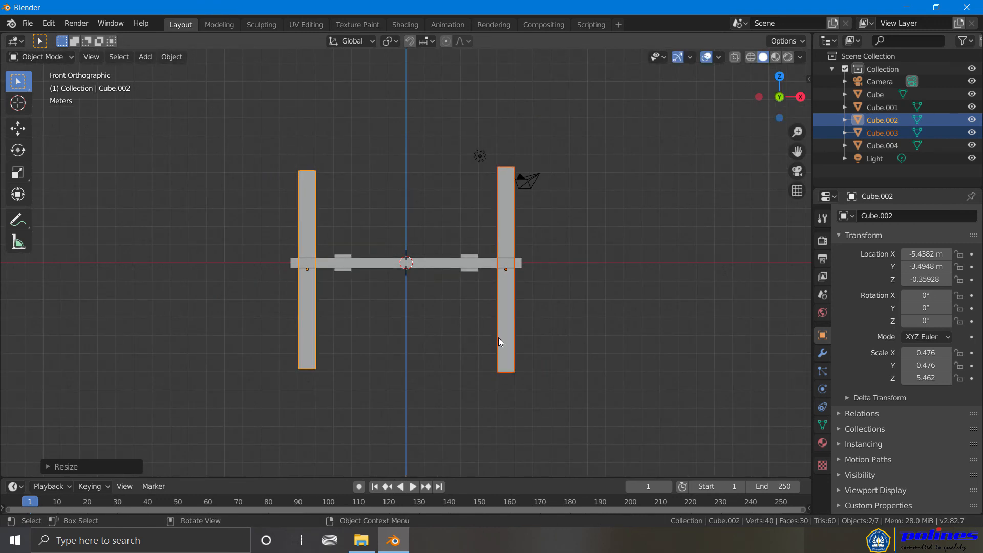
pyautogui.press('g')
pyautogui.press('z')
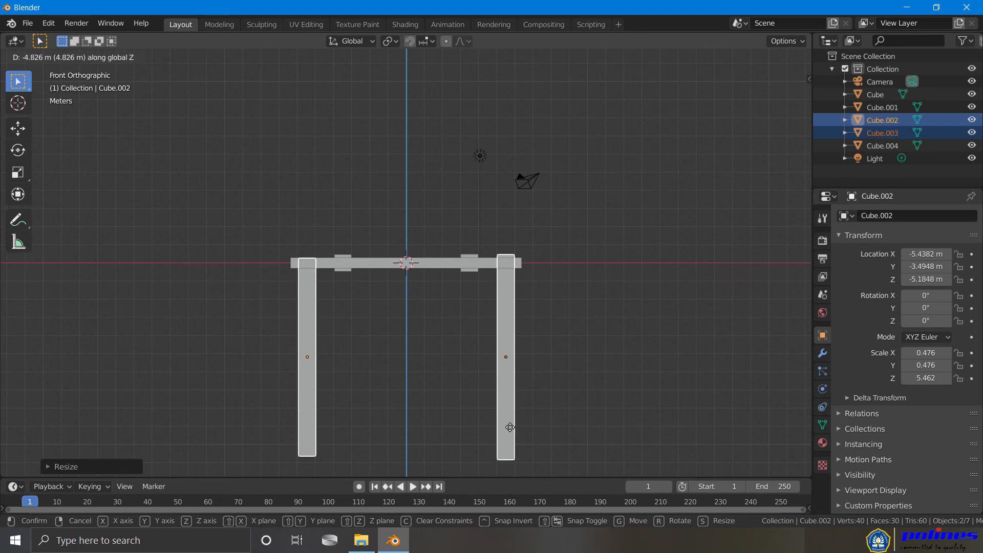
pyautogui.click(509, 426)
pyautogui.click(546, 410)
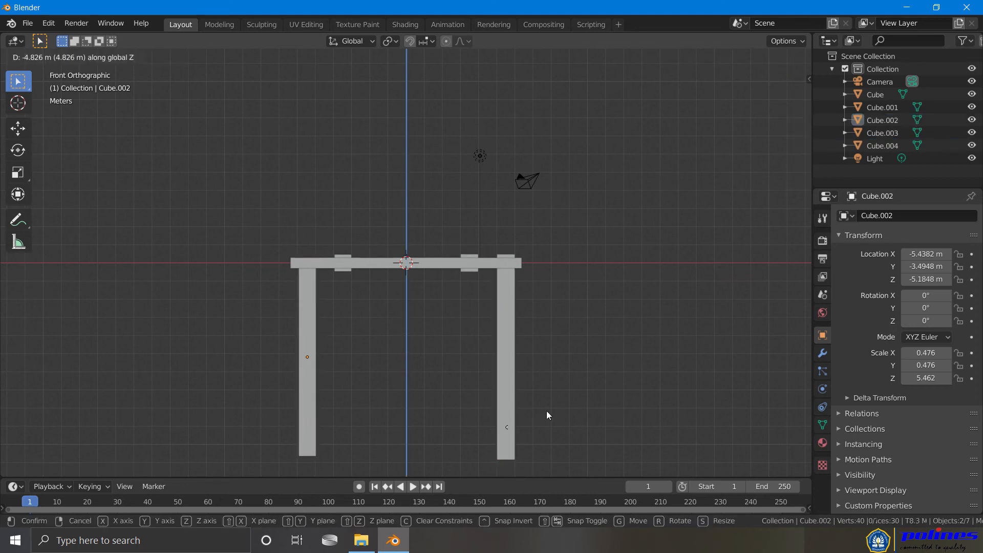
# Step: Shorten the fourth cube's leg by scaling it along Z to about 5.422
pyautogui.click(509, 407)
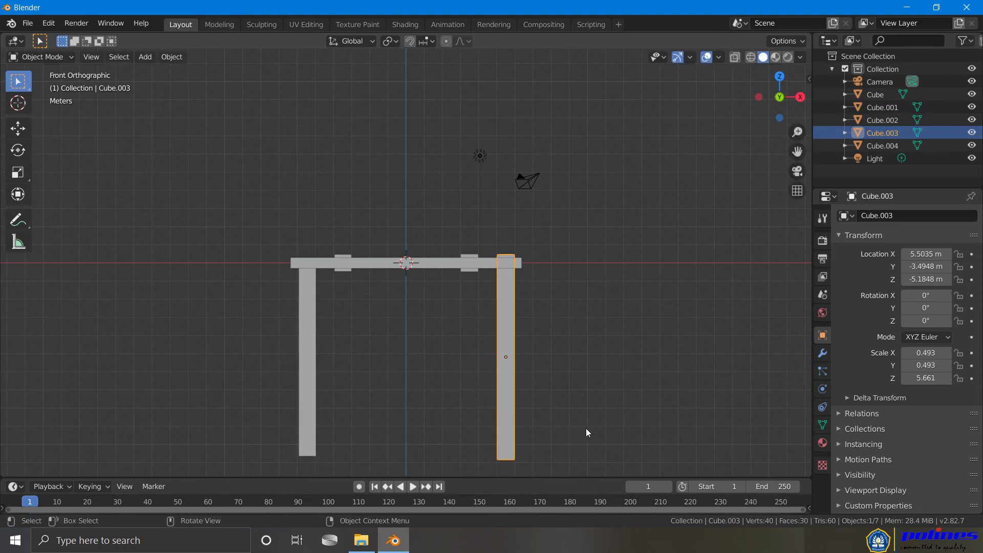
pyautogui.press('s')
pyautogui.press('z')
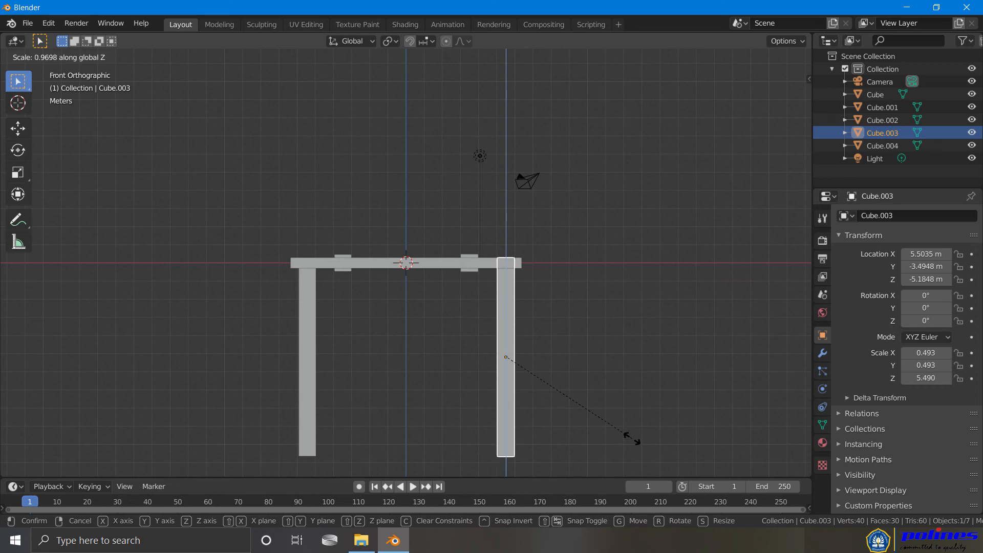
pyautogui.click(630, 437)
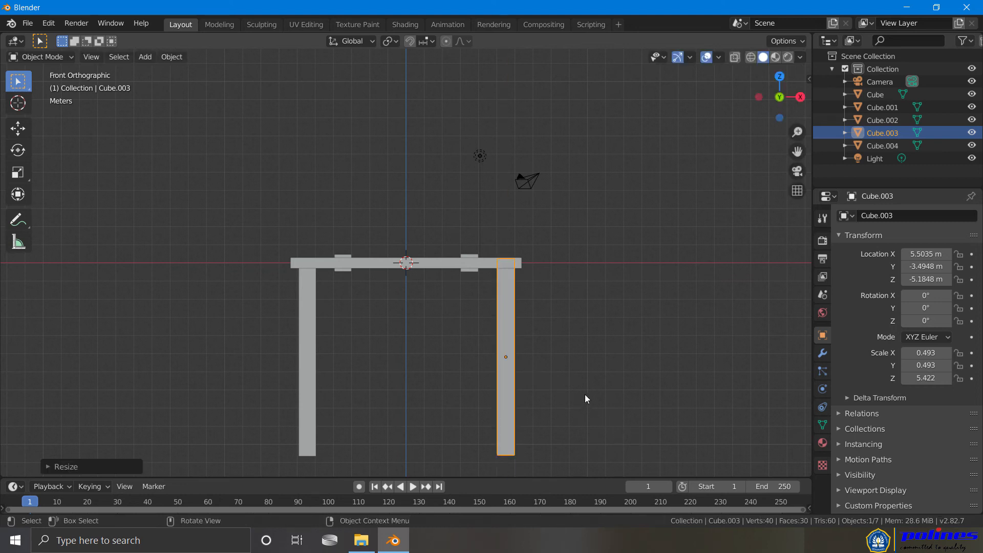
pyautogui.click(568, 379)
# Step: Select both front legs and lower them further along Z to about -5.55 m, beneath the tabletop
pyautogui.click(506, 343)
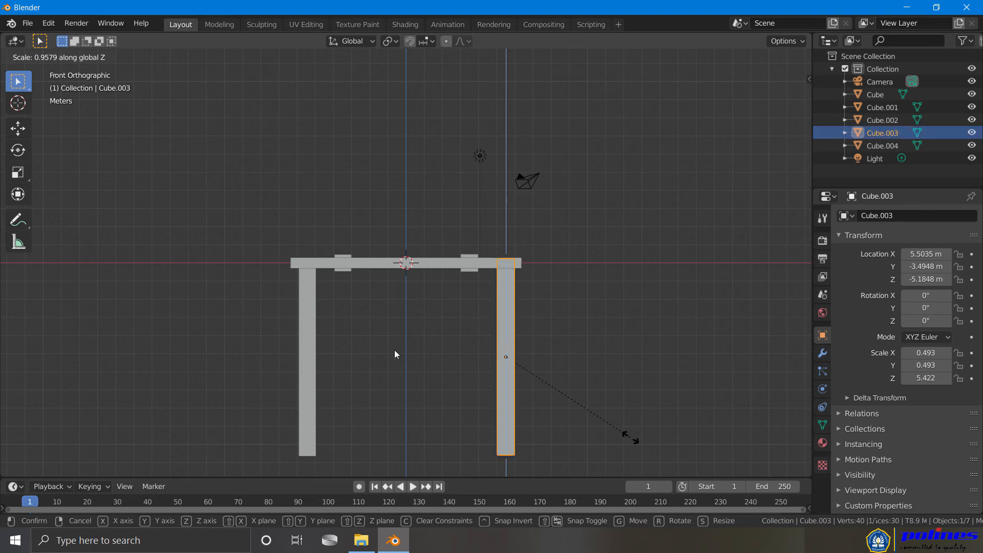
pyautogui.keyDown('shift'); pyautogui.click(316, 349); pyautogui.keyUp('shift')
pyautogui.press('g')
pyautogui.press('z')
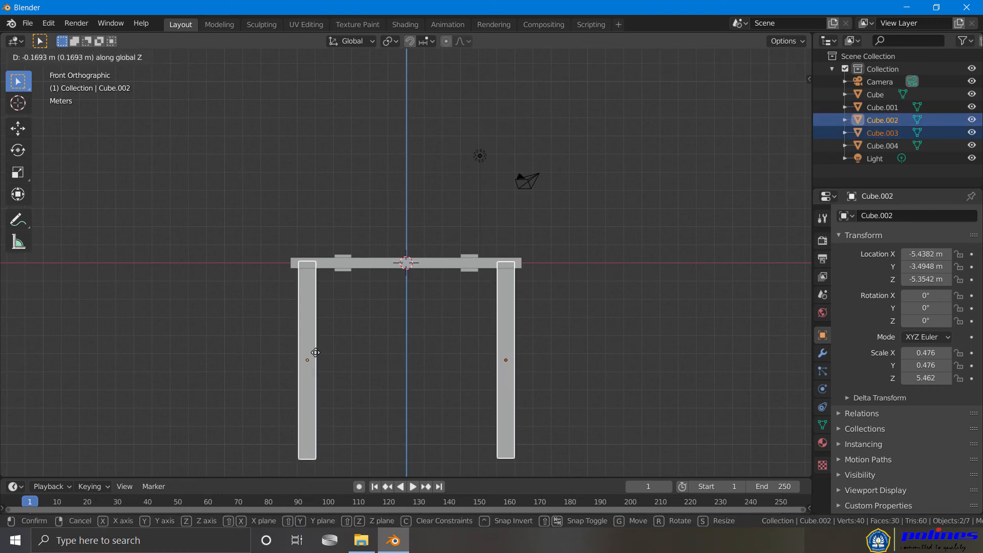
pyautogui.click(316, 356)
pyautogui.click(591, 356)
# Step: Select the first and second cubes at the back and stretch them along Z, the first to a scale of about 8.895
pyautogui.moveTo(554, 304); pyautogui.dragTo(388, 279, button='middle')
pyautogui.click(379, 279)
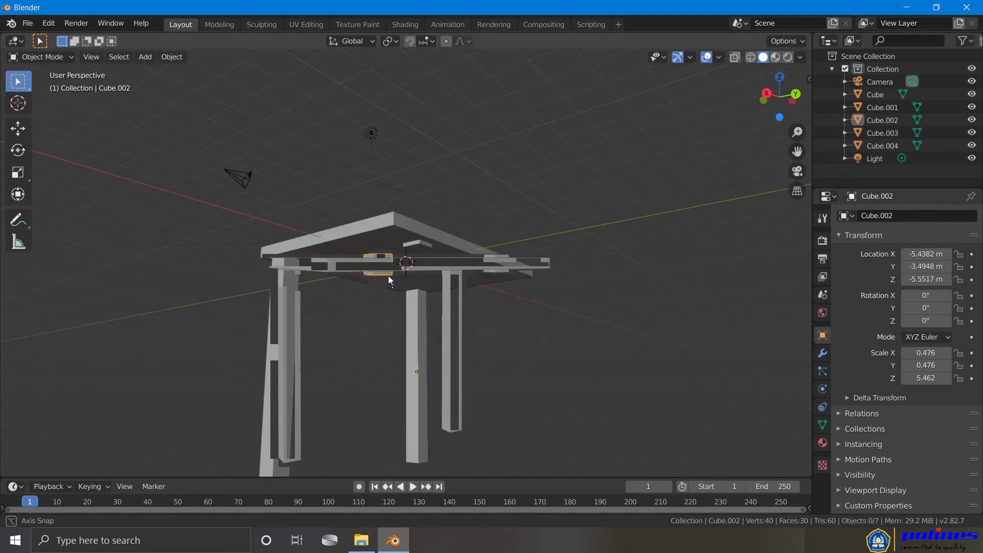
pyautogui.keyDown('shift'); pyautogui.click(502, 272); pyautogui.keyUp('shift')
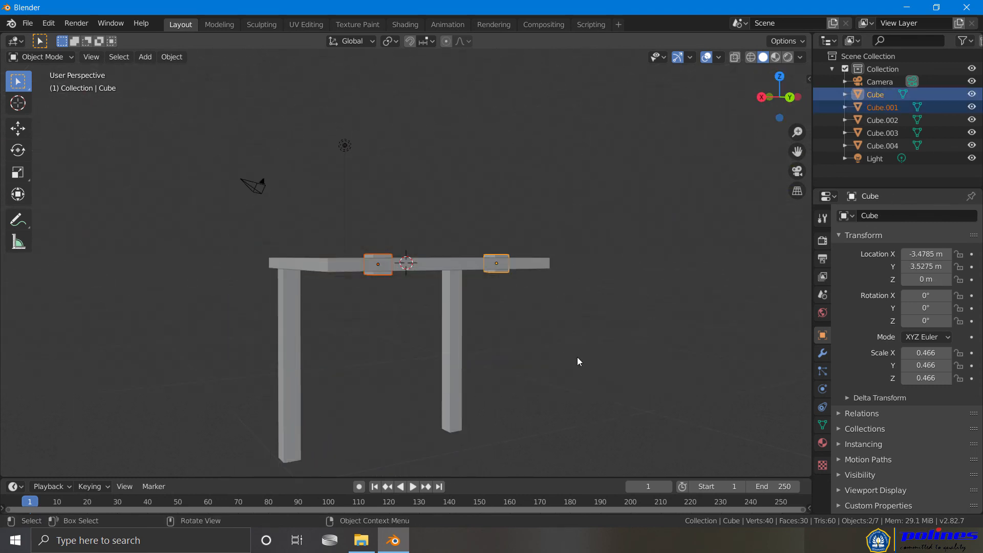
pyautogui.press('s')
pyautogui.press('z')
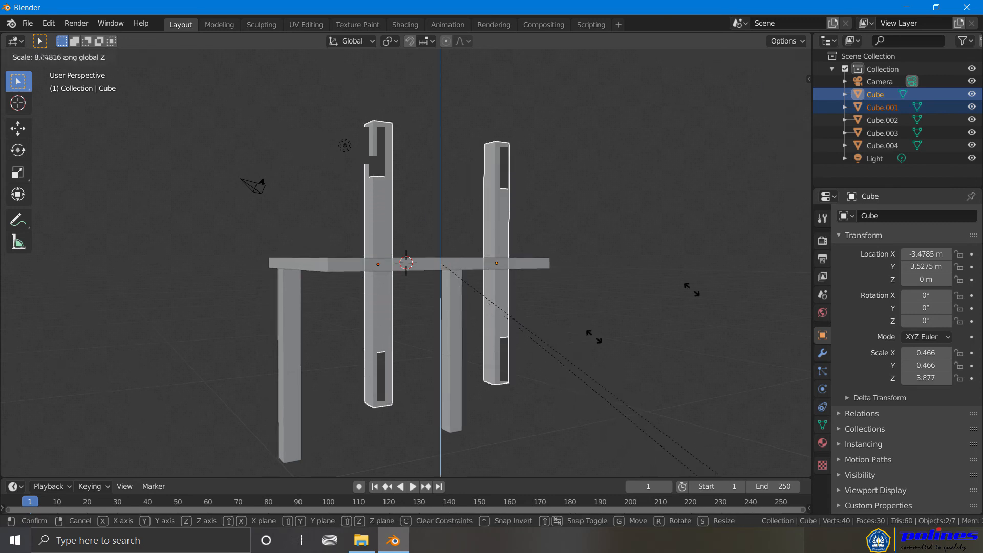
pyautogui.click(544, 446)
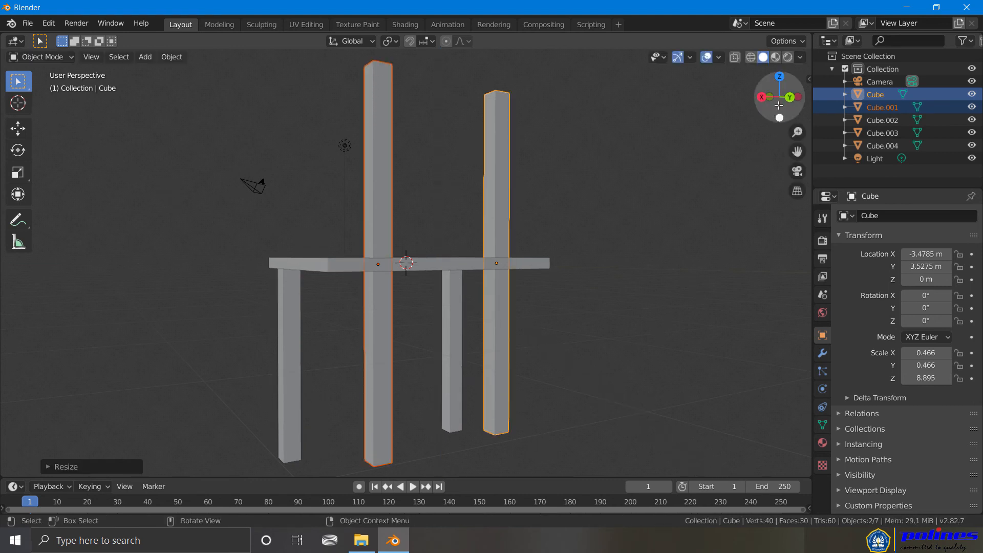
# Step: In the right view, move the two back posts slightly upward along Z
pyautogui.click(795, 98)
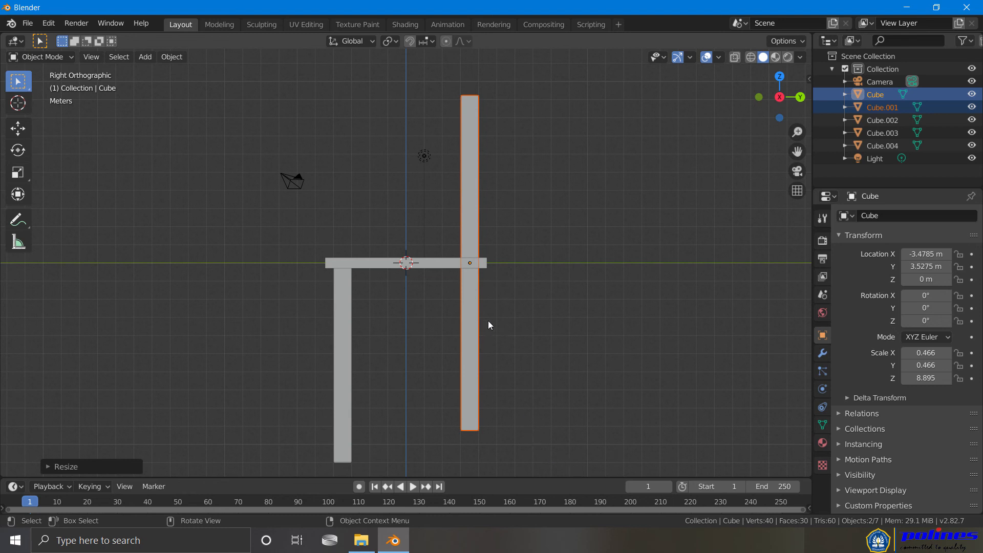
pyautogui.press('g')
pyautogui.press('z')
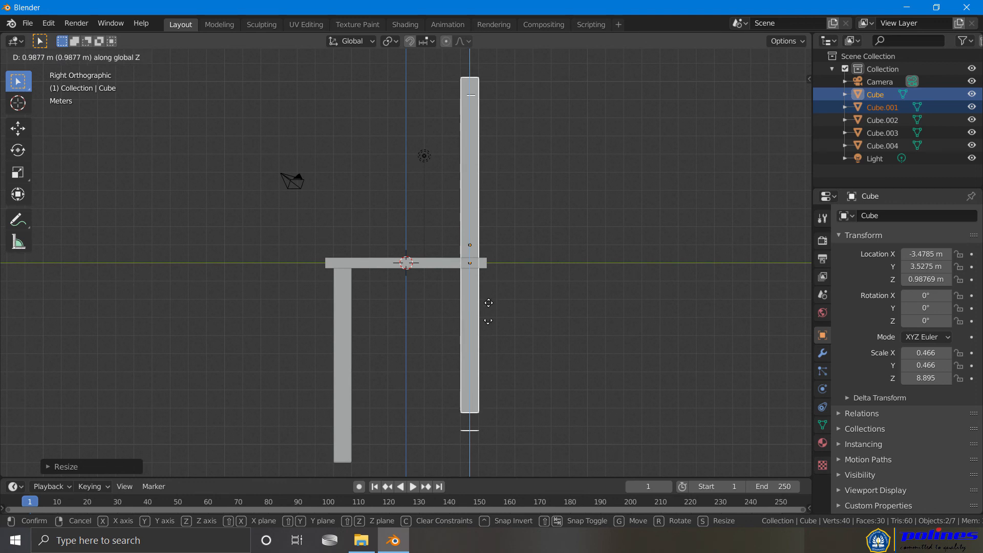
pyautogui.click(488, 308)
pyautogui.click(401, 358)
# Step: In Edit Mode on Cube.003's front leg, raise the two front bottom vertices along Z toward the level of the back posts' lower ends
pyautogui.moveTo(389, 364); pyautogui.dragTo(470, 361, button='middle')
pyautogui.click(509, 444)
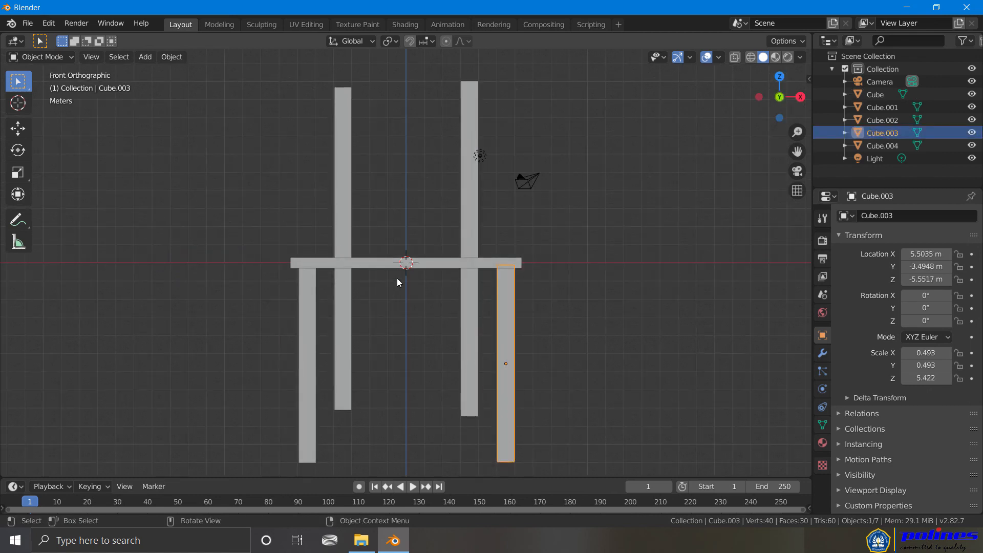
pyautogui.press('Tab')
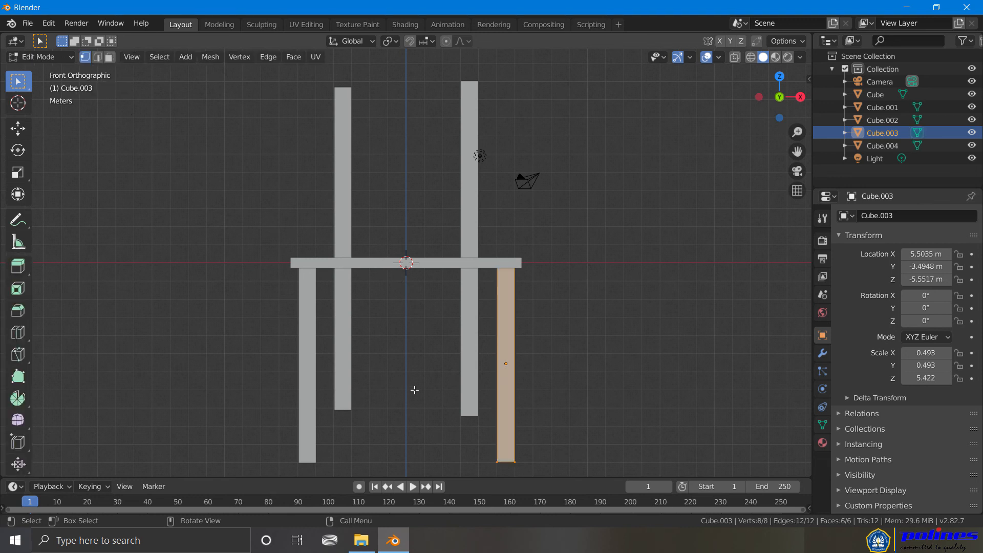
pyautogui.hotkey('alt', 'a')
pyautogui.moveTo(565, 449); pyautogui.dragTo(447, 479)
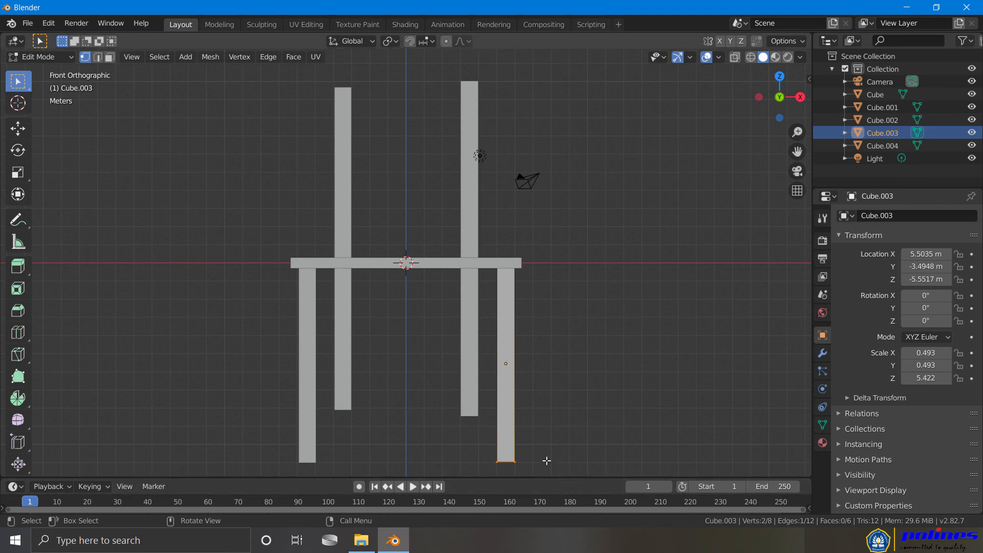
pyautogui.press('g')
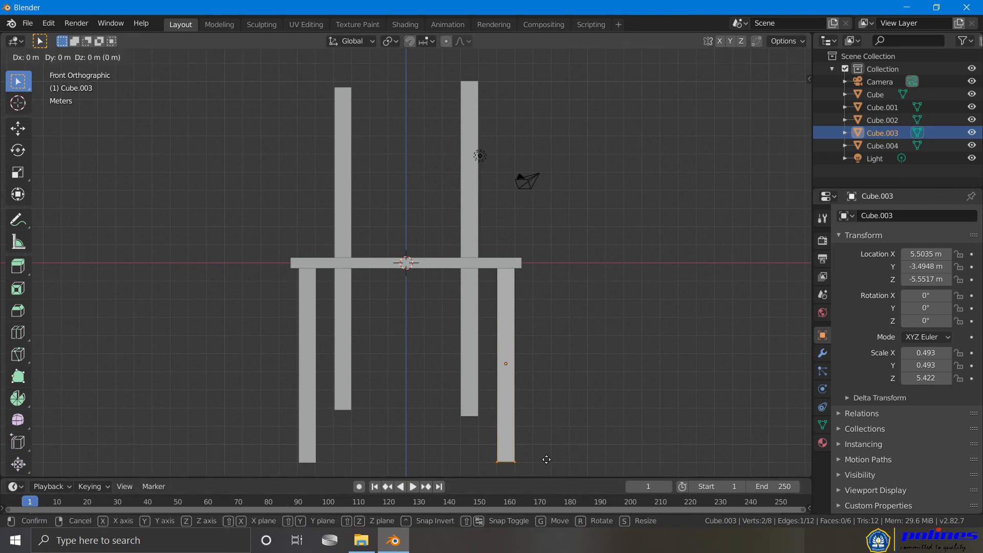
pyautogui.press('z')
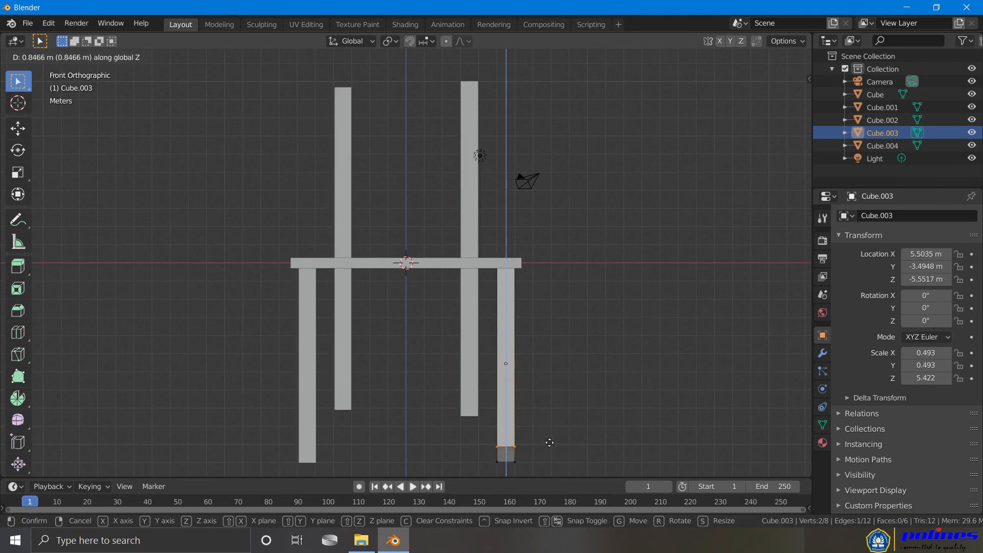
pyautogui.click(555, 413)
pyautogui.moveTo(570, 427); pyautogui.dragTo(481, 411, button='middle')
# Step: Raise the remaining two bottom vertices of Cube.003's leg along Z to match the shortened front edge, then return to Object Mode
pyautogui.moveTo(554, 413); pyautogui.dragTo(399, 453, button='middle')
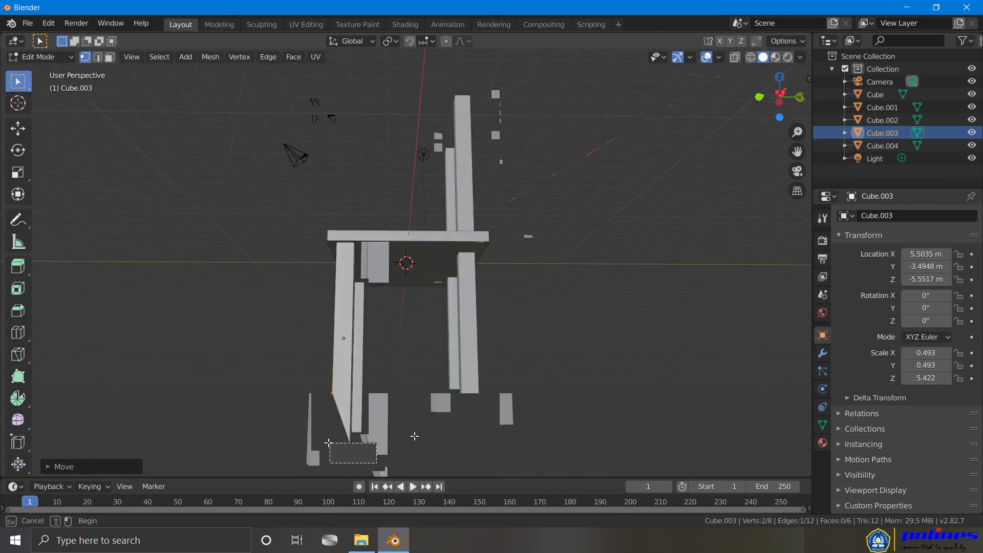
pyautogui.click(758, 96)
pyautogui.press('g')
pyautogui.press('z')
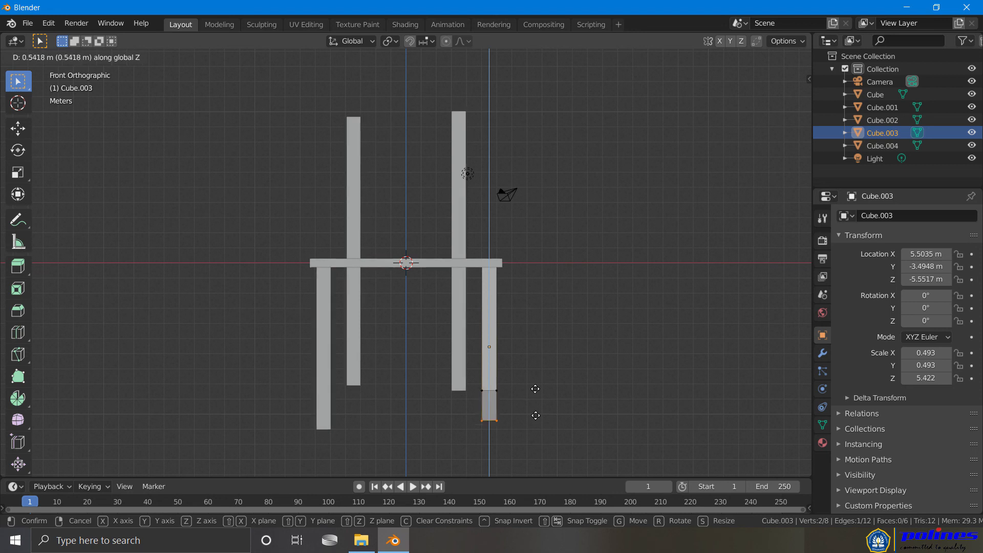
pyautogui.click(535, 389)
pyautogui.moveTo(533, 397); pyautogui.dragTo(486, 369, button='middle')
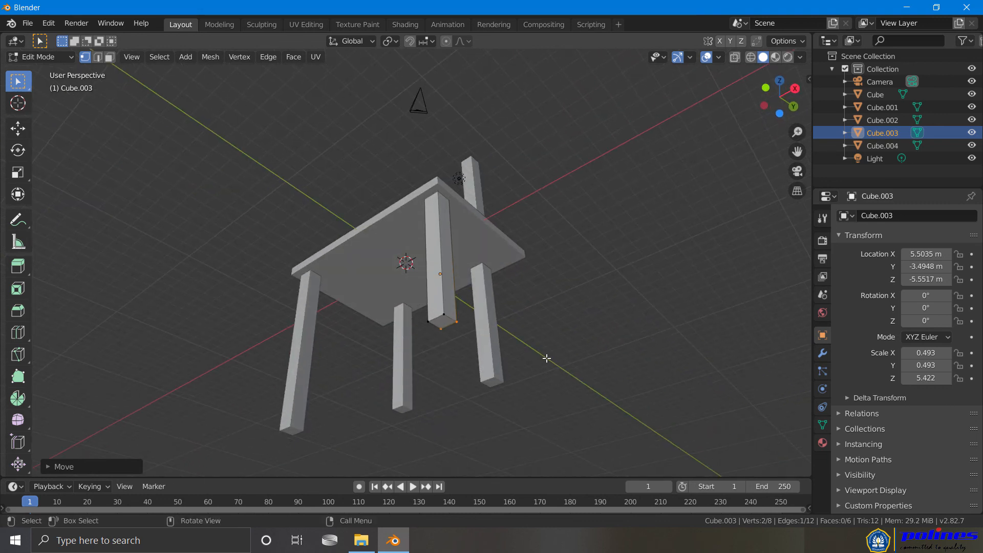
pyautogui.press('Tab')
# Step: Shorten the other front leg, Cube.002, by raising its four bottom vertices along Z to the back posts' lower ends in the left view
pyautogui.click(583, 369)
pyautogui.click(304, 393)
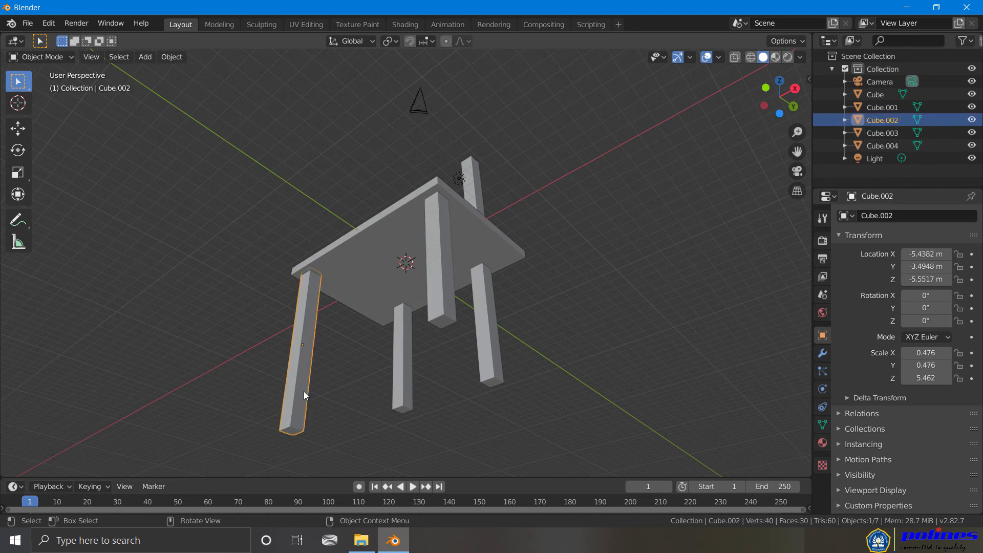
pyautogui.press('Tab')
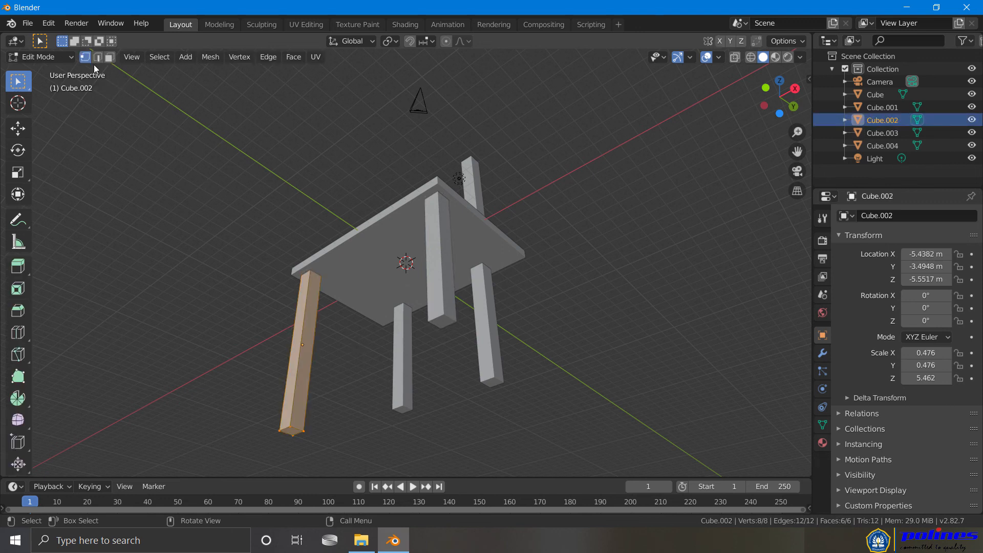
pyautogui.moveTo(351, 466); pyautogui.dragTo(243, 417)
pyautogui.click(762, 106)
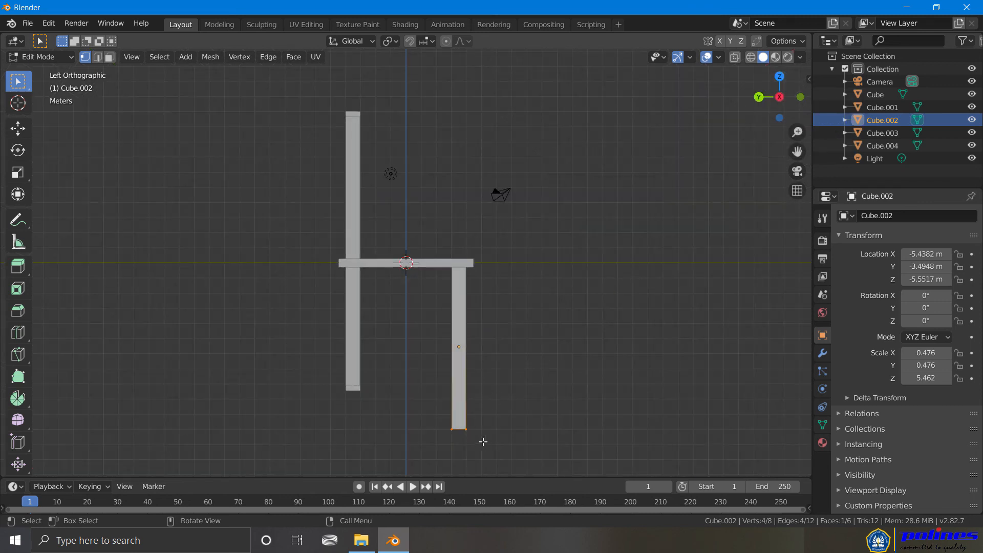
pyautogui.press('g')
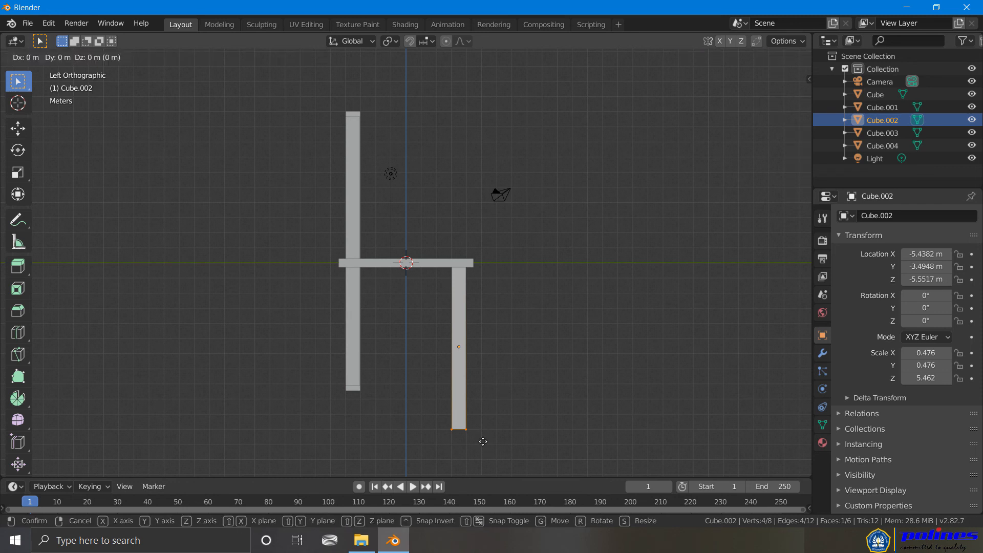
pyautogui.press('z')
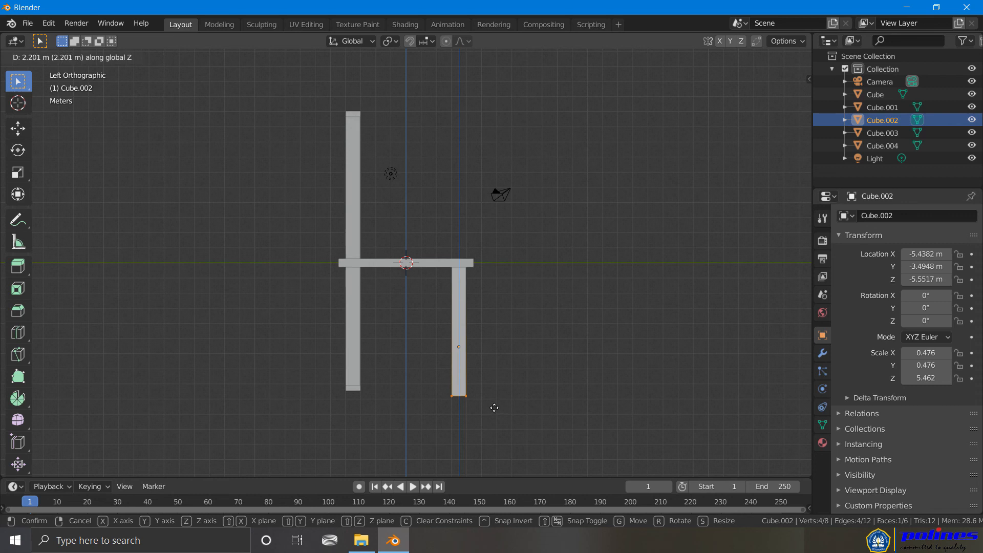
pyautogui.click(495, 403)
pyautogui.moveTo(578, 365); pyautogui.dragTo(552, 374, button='middle')
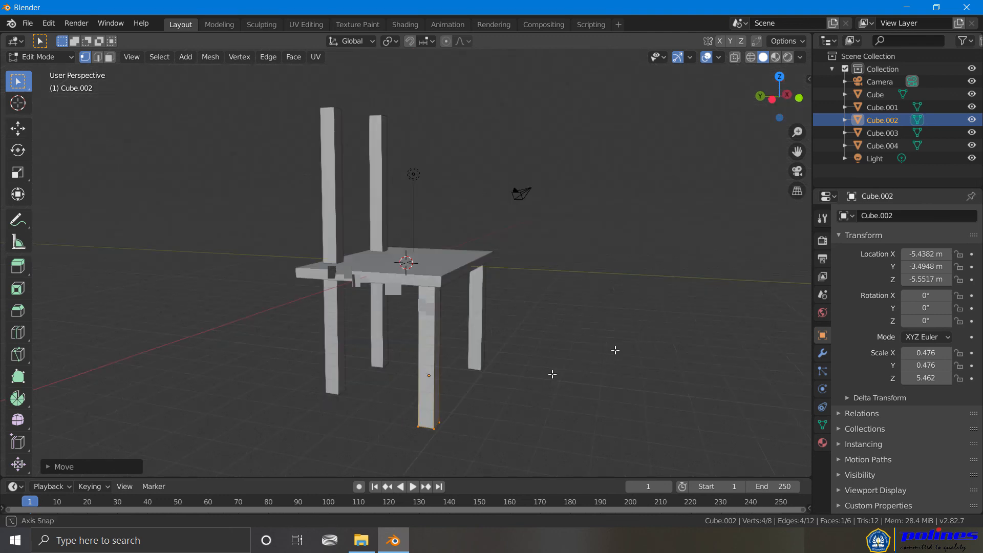
pyautogui.press('Tab')
# Step: Edit the seat, Cube.004, and move its back corner vertices on the negative X side inward along X by about 1.4 m
pyautogui.moveTo(614, 347); pyautogui.dragTo(550, 336, button='middle')
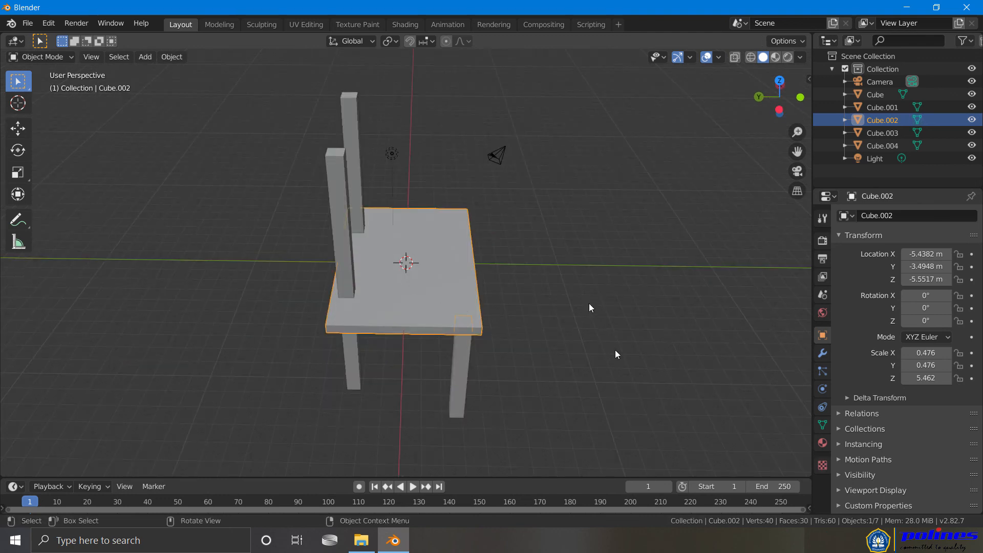
pyautogui.press('Tab')
pyautogui.moveTo(571, 283); pyautogui.dragTo(604, 278, button='middle')
pyautogui.click(422, 342)
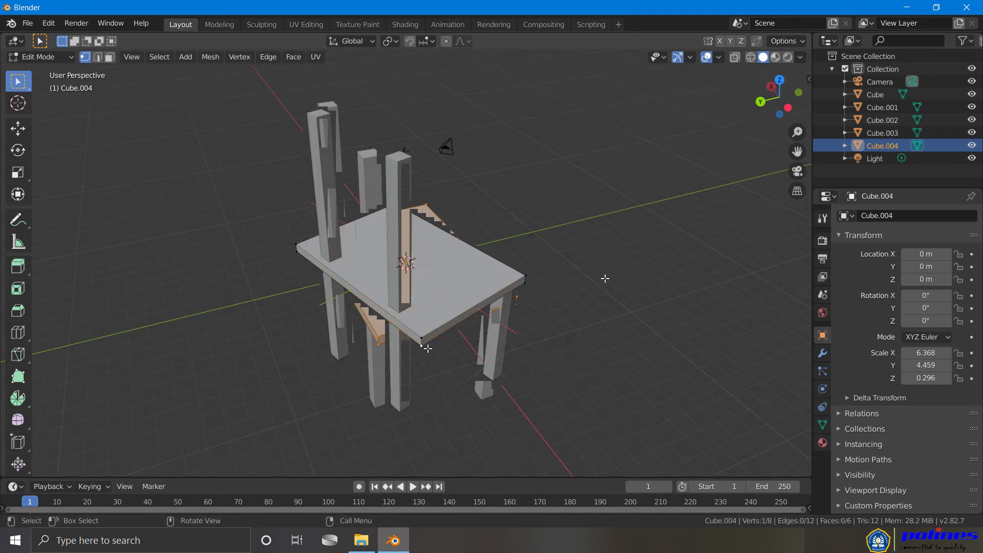
pyautogui.moveTo(645, 320); pyautogui.dragTo(582, 366, button='middle')
pyautogui.click(779, 90)
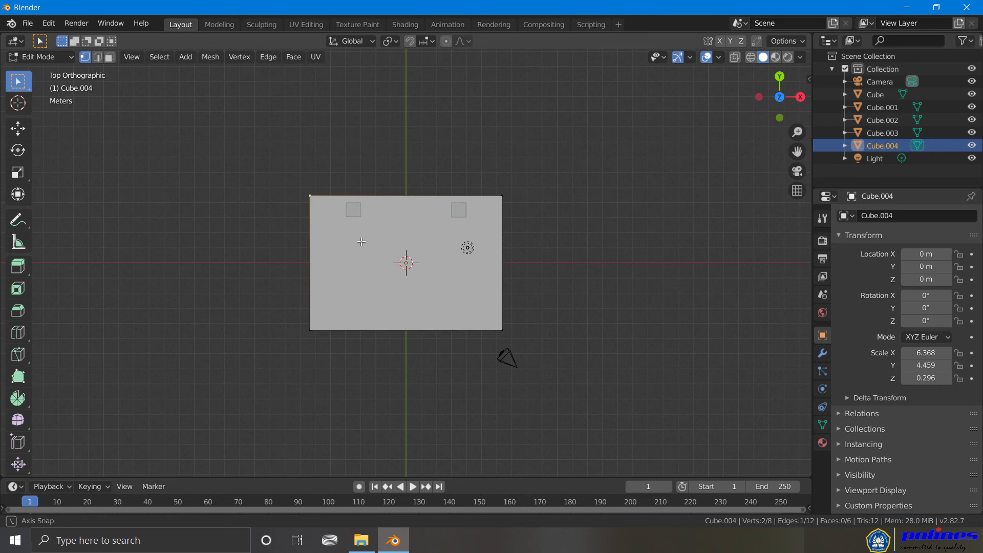
pyautogui.scroll(2, 336, 195)
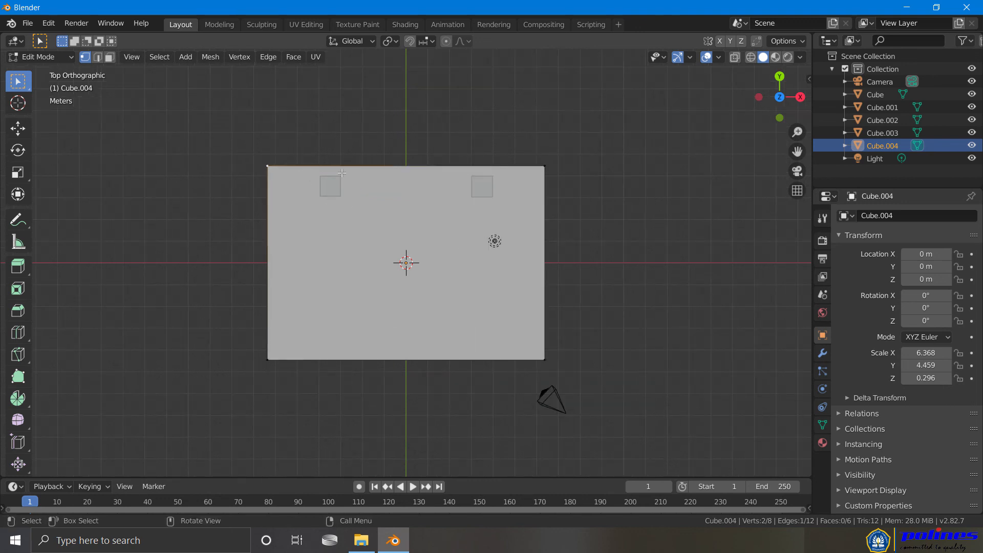
pyautogui.press('g')
pyautogui.press('x')
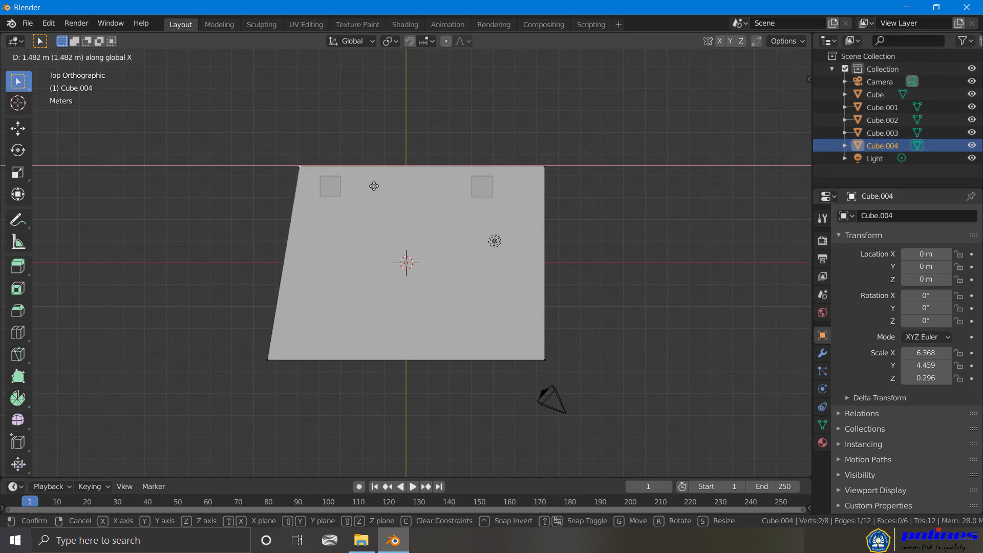
pyautogui.click(371, 186)
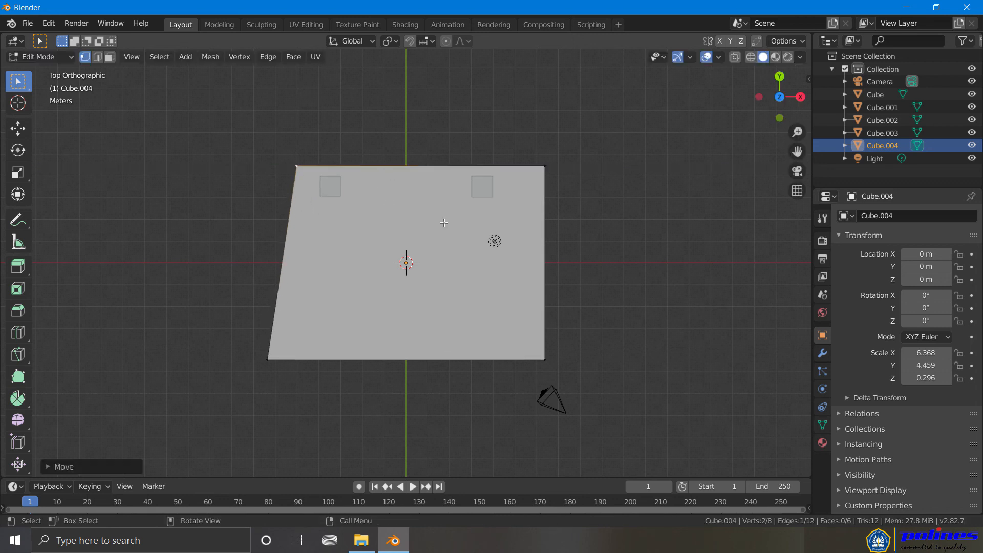
# Step: Move the seat's other back corner vertices inward along X by about -1.3 m for a symmetrical taper, and leave Edit Mode
pyautogui.click(614, 213)
pyautogui.moveTo(642, 230); pyautogui.dragTo(549, 143, button='middle')
pyautogui.moveTo(594, 302); pyautogui.dragTo(545, 363)
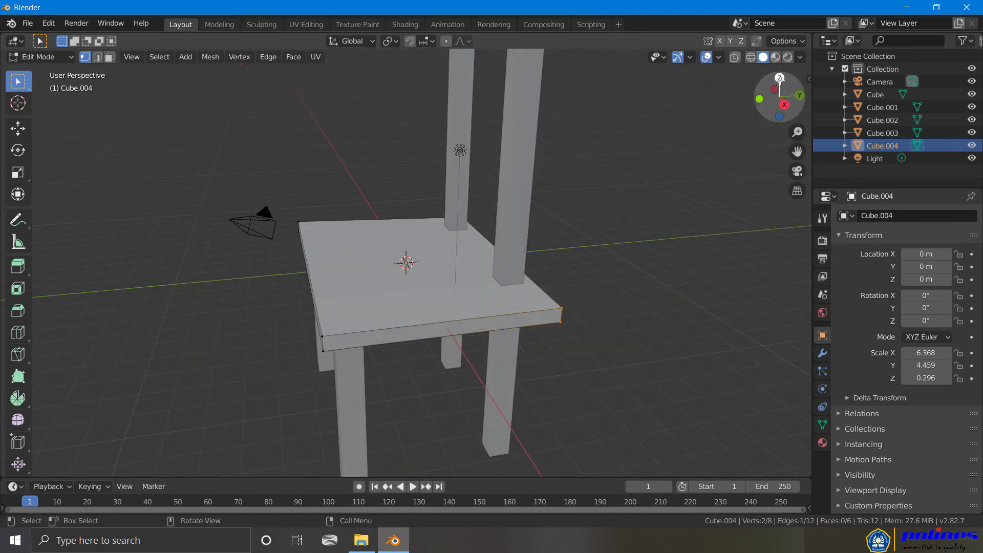
pyautogui.click(779, 77)
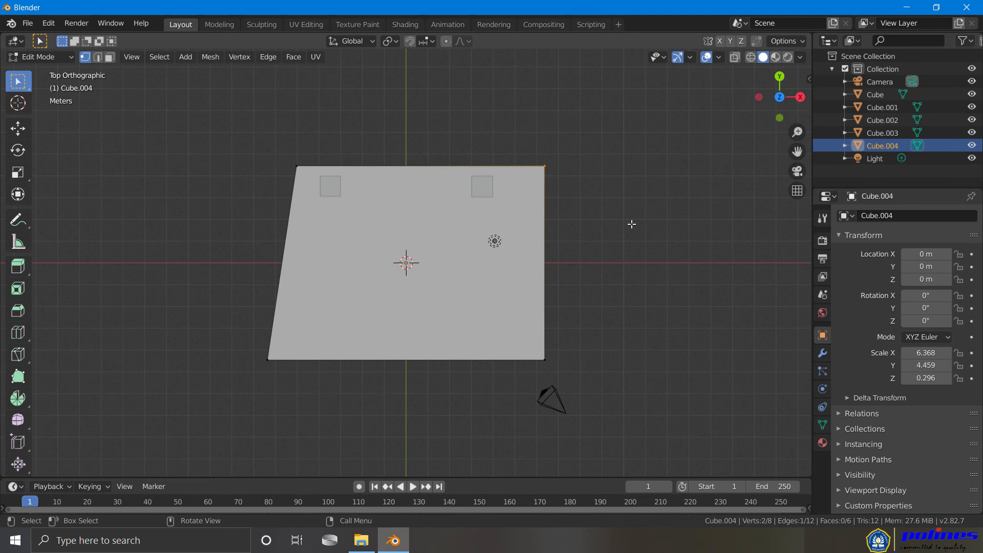
pyautogui.press('g')
pyautogui.press('x')
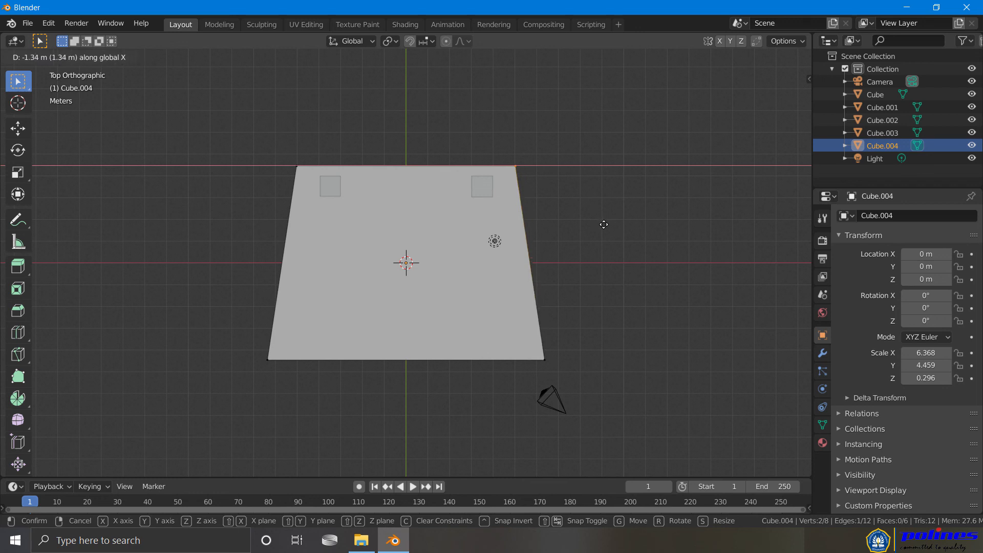
pyautogui.click(602, 224)
pyautogui.moveTo(612, 323); pyautogui.dragTo(616, 246, button='middle')
pyautogui.click(649, 338)
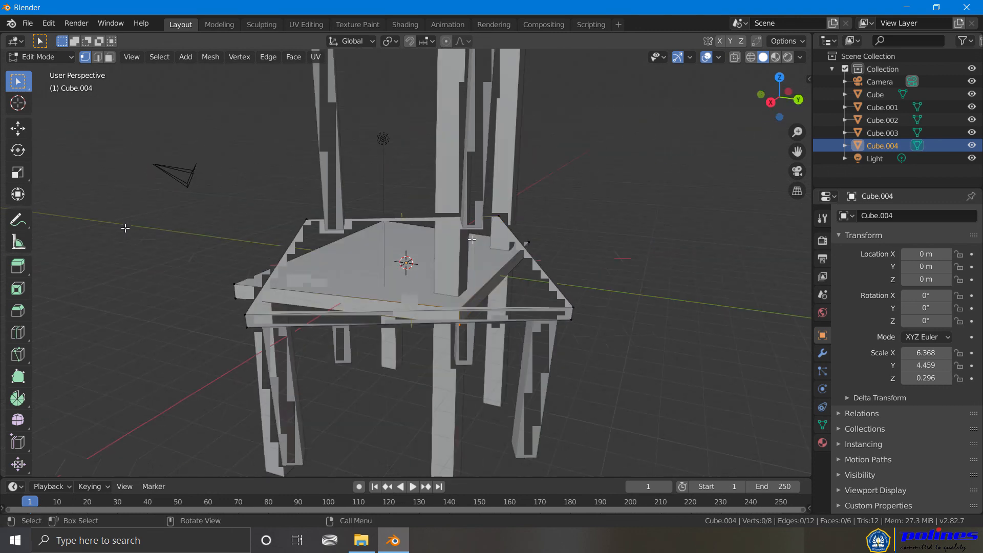
pyautogui.press('Tab')
# Step: Add a new cube at the centre of the seat and stretch it along X to a scale of about 7.197
pyautogui.click(151, 62)
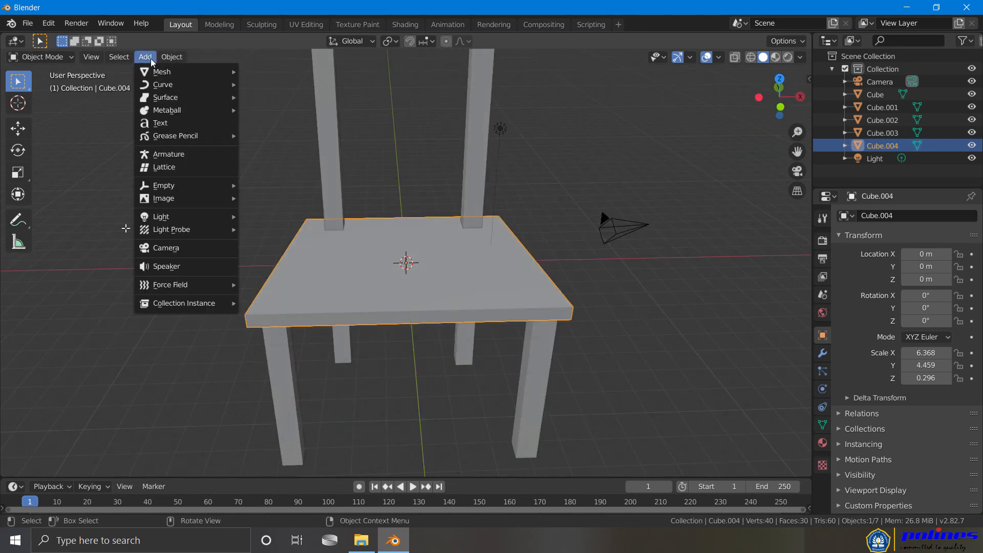
pyautogui.moveTo(156, 72)
pyautogui.click(265, 84)
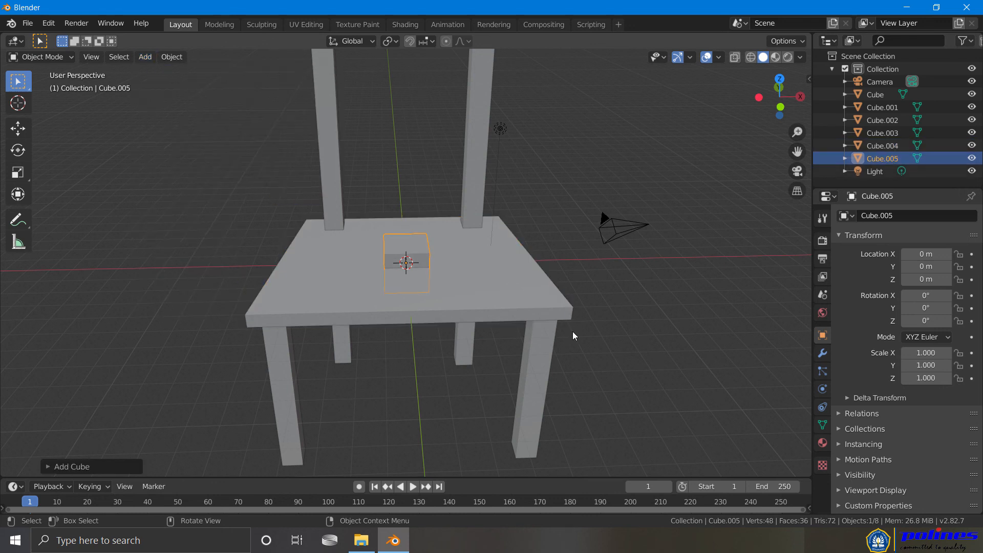
pyautogui.press('s')
pyautogui.press('x')
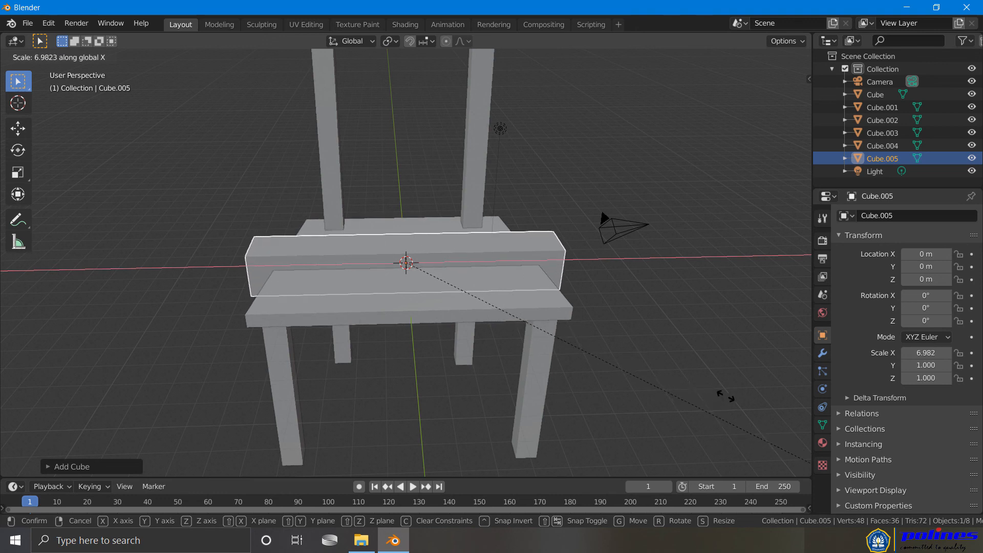
pyautogui.click(754, 409)
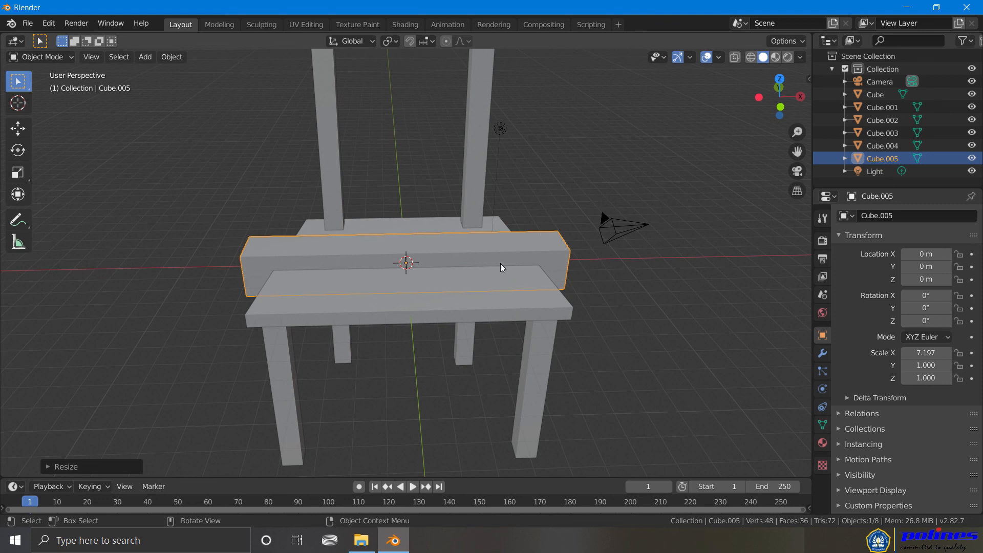
# Step: In the left view, thin the new cube along Y to a scale of about 0.381
pyautogui.moveTo(450, 398); pyautogui.dragTo(542, 399, button='middle')
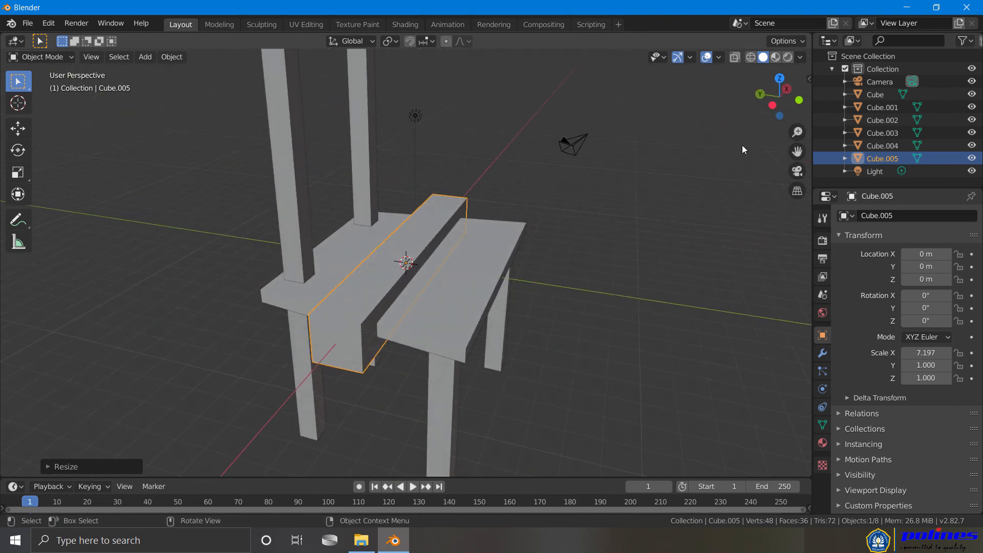
pyautogui.click(760, 105)
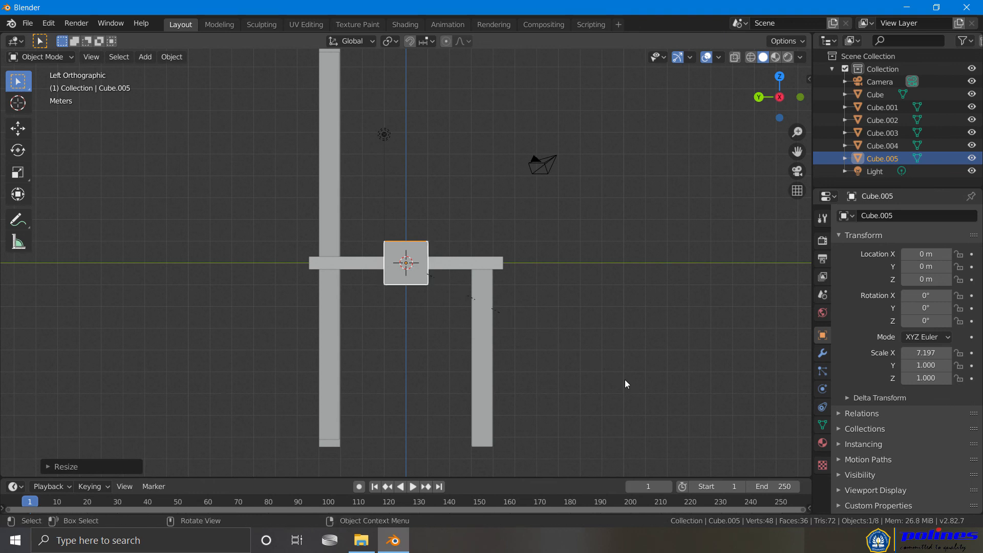
pyautogui.press('s')
pyautogui.press('y')
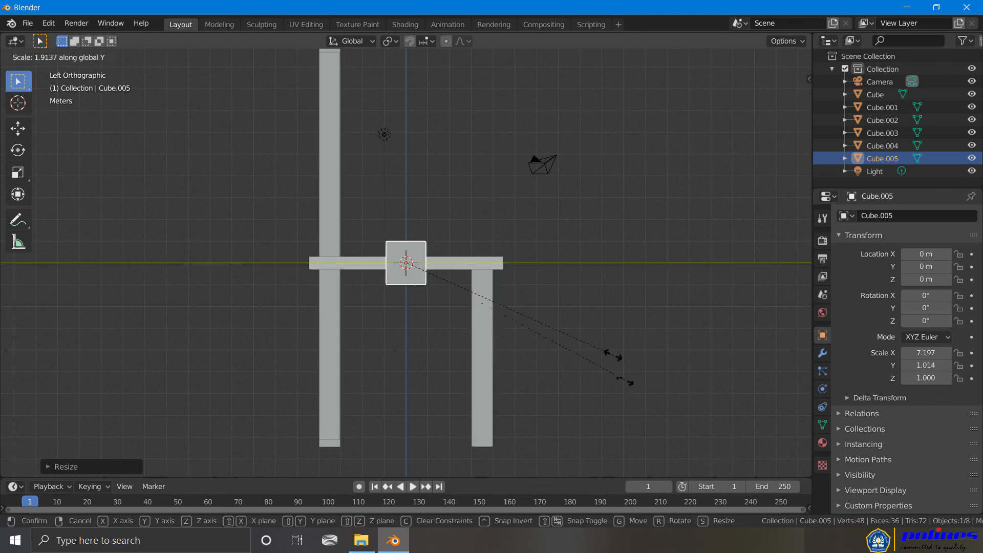
pyautogui.click(490, 306)
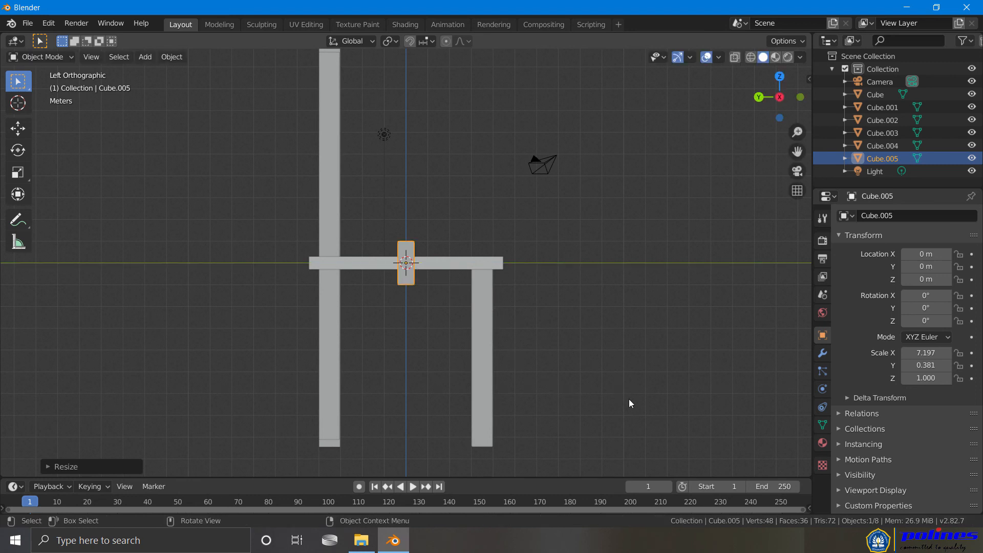
# Step: Stretch the new cube along Z to a scale of about 3.949 to form a backrest panel
pyautogui.press('s')
pyautogui.press('s')
pyautogui.press('z')
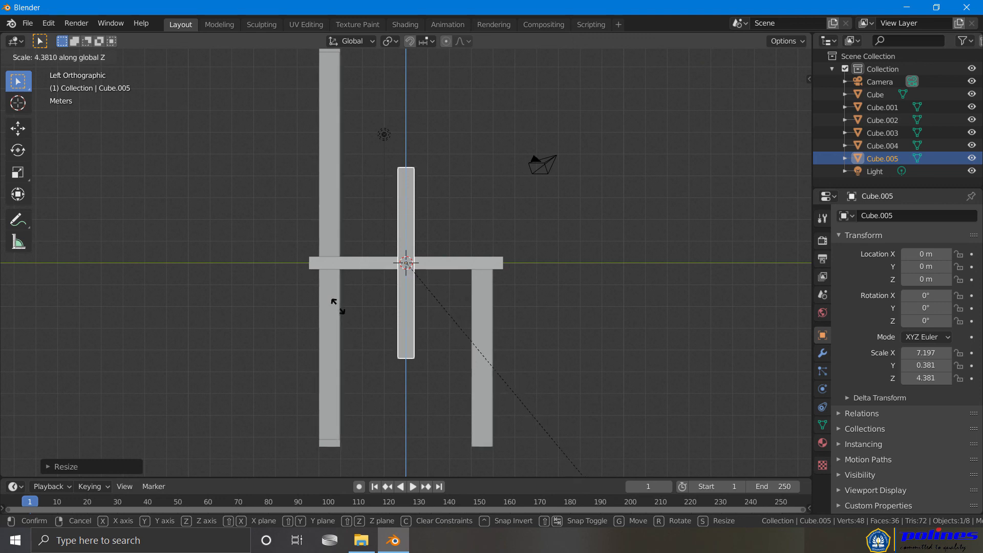
pyautogui.click(263, 220)
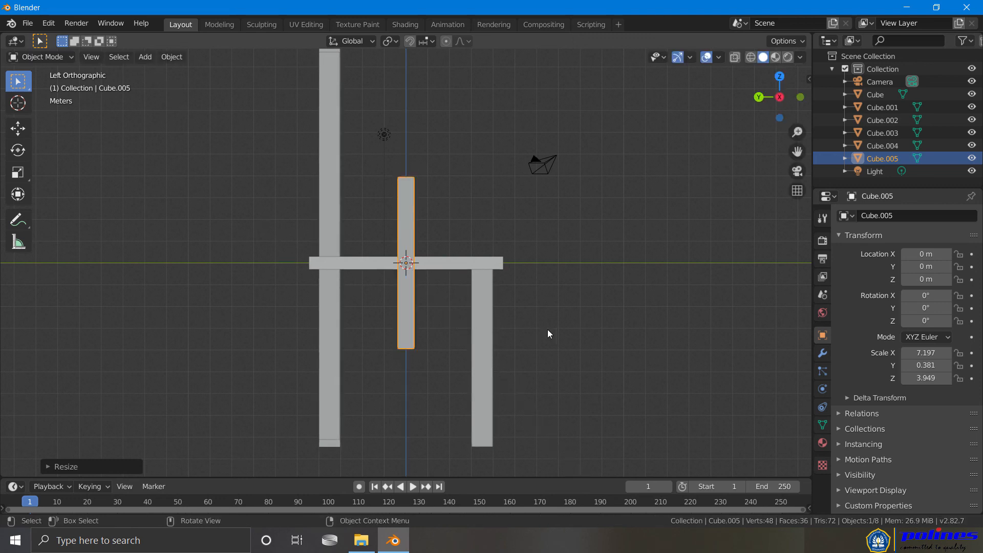
pyautogui.moveTo(572, 285); pyautogui.dragTo(471, 277, button='middle')
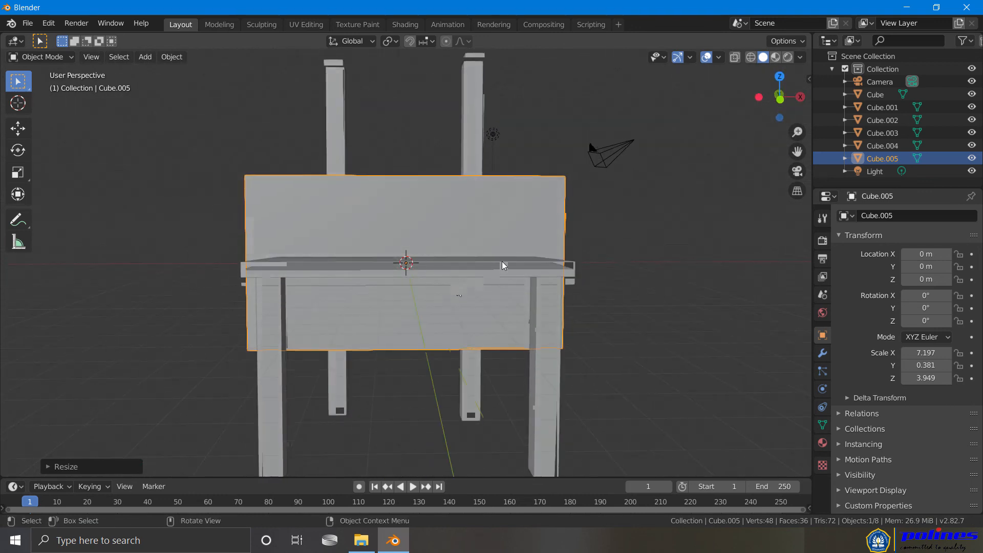
# Step: In the front view, narrow the backrest panel along X to a scale of about 6.350 to match the seat's front width
pyautogui.click(780, 99)
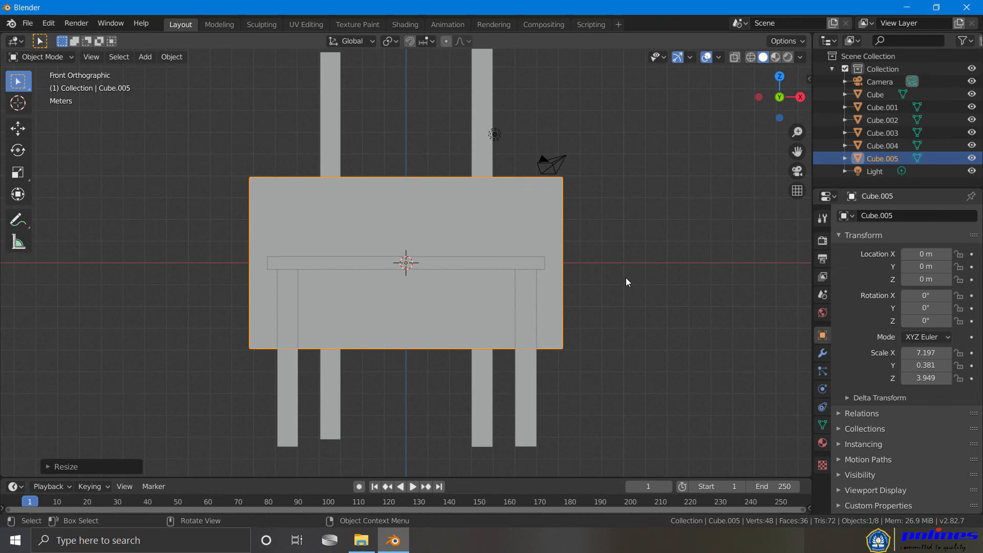
pyautogui.press('s')
pyautogui.press('x')
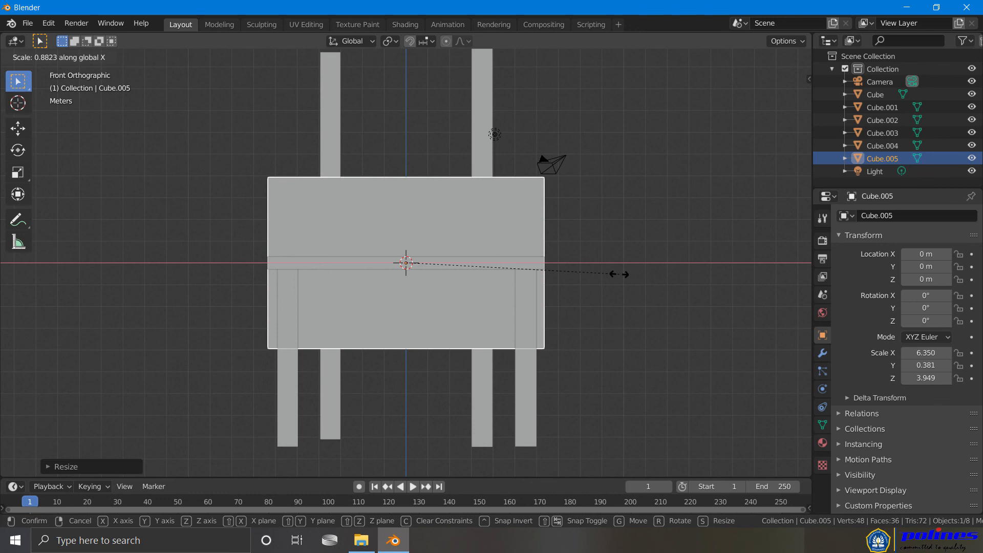
pyautogui.click(619, 275)
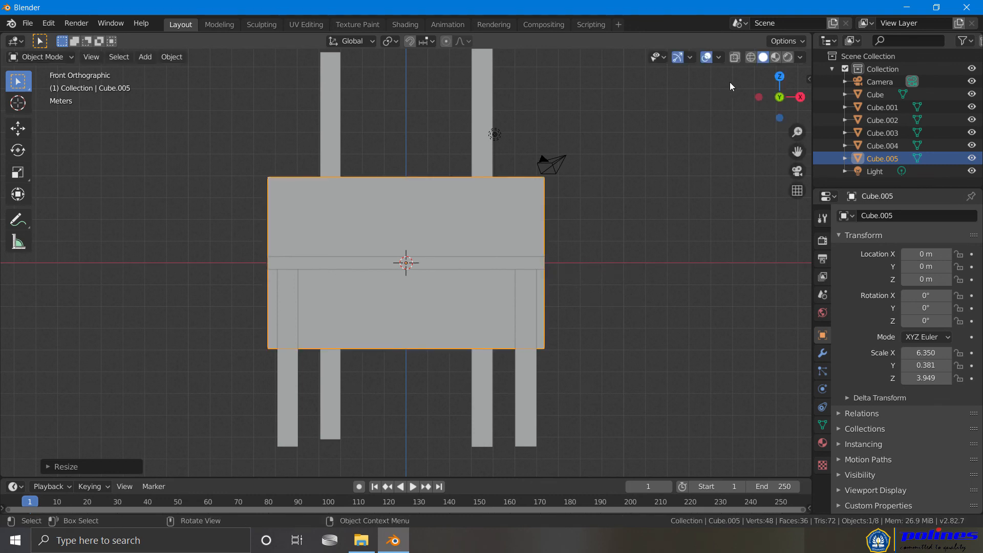
# Step: In the left view, move the backrest panel along Y to about 2.963 m, against the front of the back posts
pyautogui.click(759, 97)
pyautogui.press('KP_1')
pyautogui.press('ctrl+KP_3')
pyautogui.press('g')
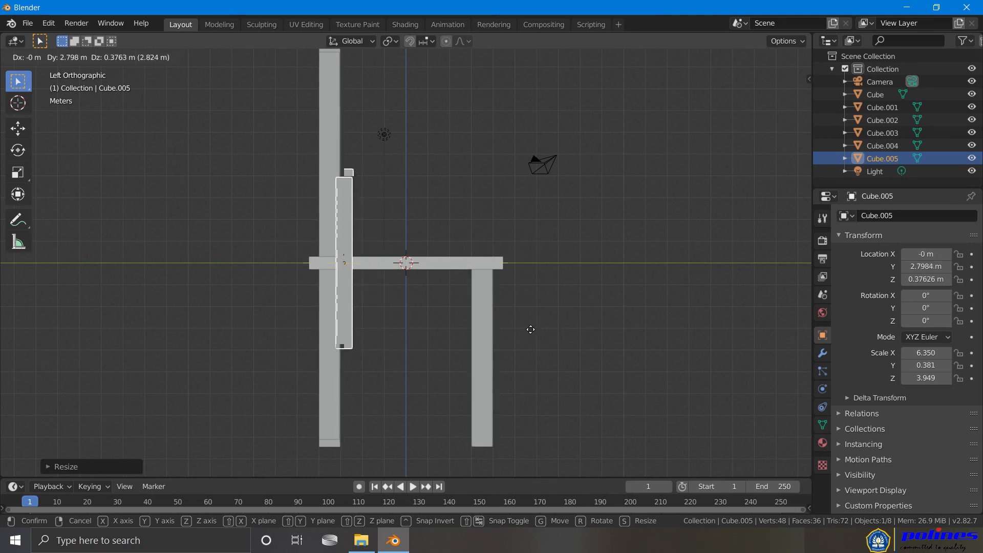
pyautogui.press('y')
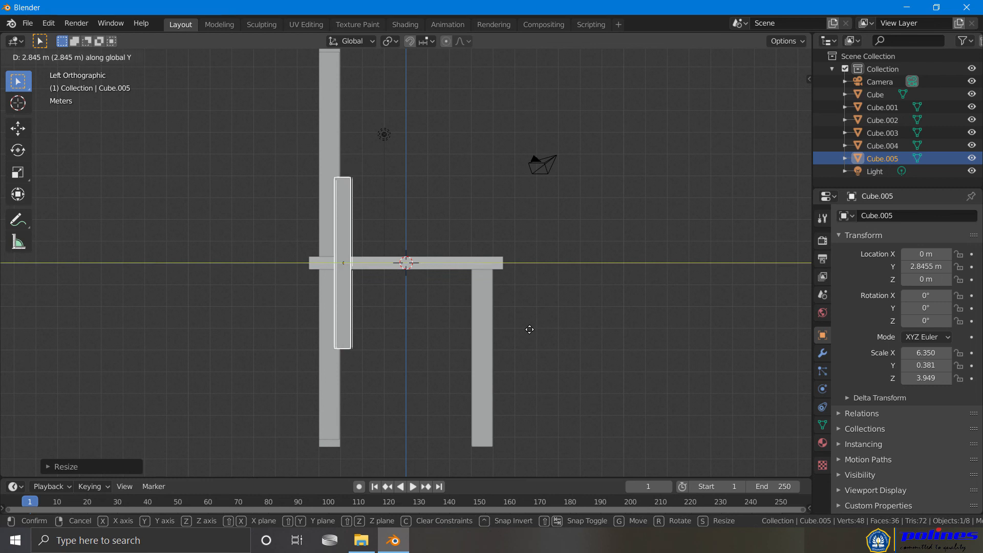
pyautogui.click(529, 333)
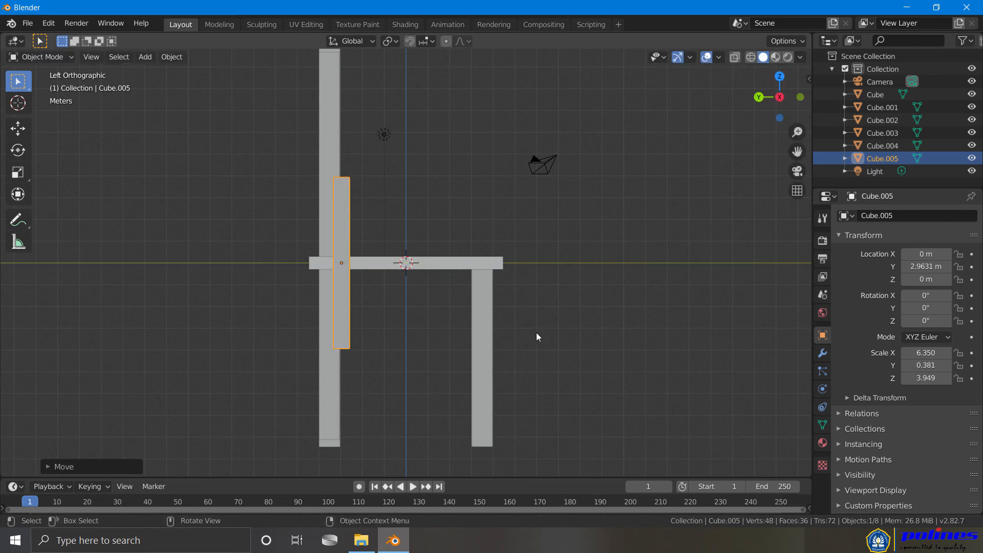
# Step: Raise the backrest panel along Z to about 7.008 m, at the upper end of the back posts, and deselect it
pyautogui.press('g')
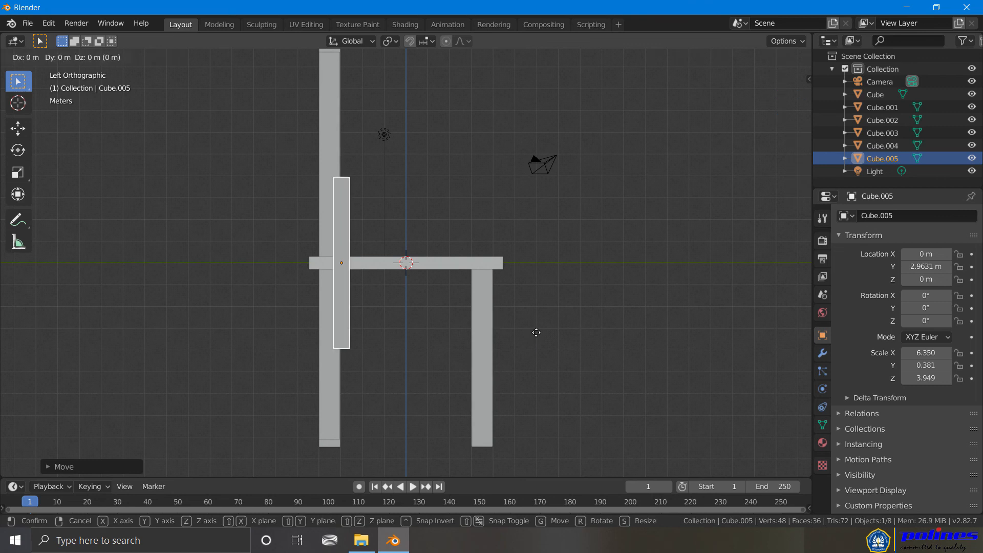
pyautogui.press('z')
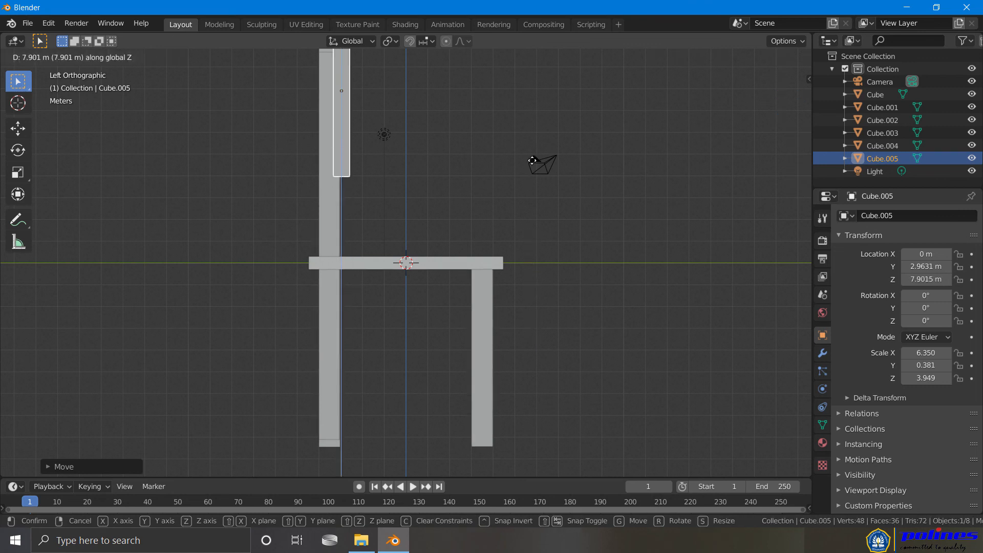
pyautogui.click(532, 149)
pyautogui.keyDown('shift'); pyautogui.moveTo(580, 231); pyautogui.dragTo(595, 382, button='middle'); pyautogui.keyUp('shift')
pyautogui.press('g')
pyautogui.press('z')
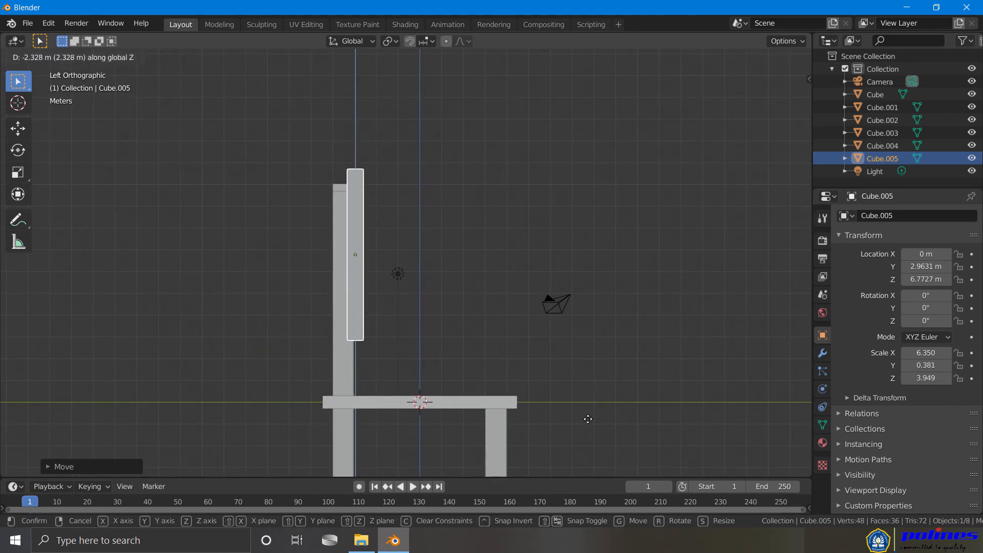
pyautogui.click(586, 415)
pyautogui.moveTo(587, 381); pyautogui.dragTo(447, 361, button='middle')
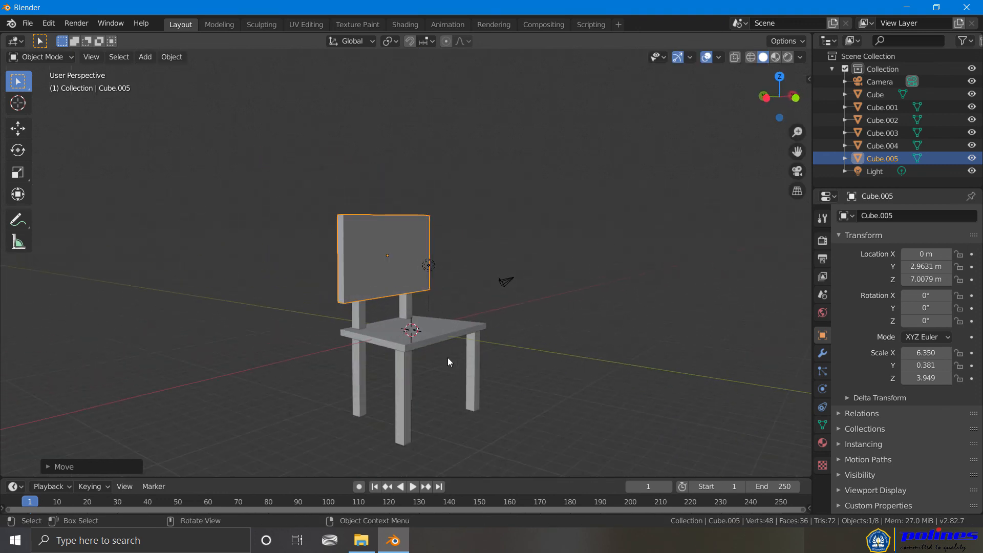
pyautogui.click(561, 383)
pyautogui.keyDown('shift'); pyautogui.moveTo(562, 389); pyautogui.dragTo(558, 370, button='middle'); pyautogui.keyUp('shift')
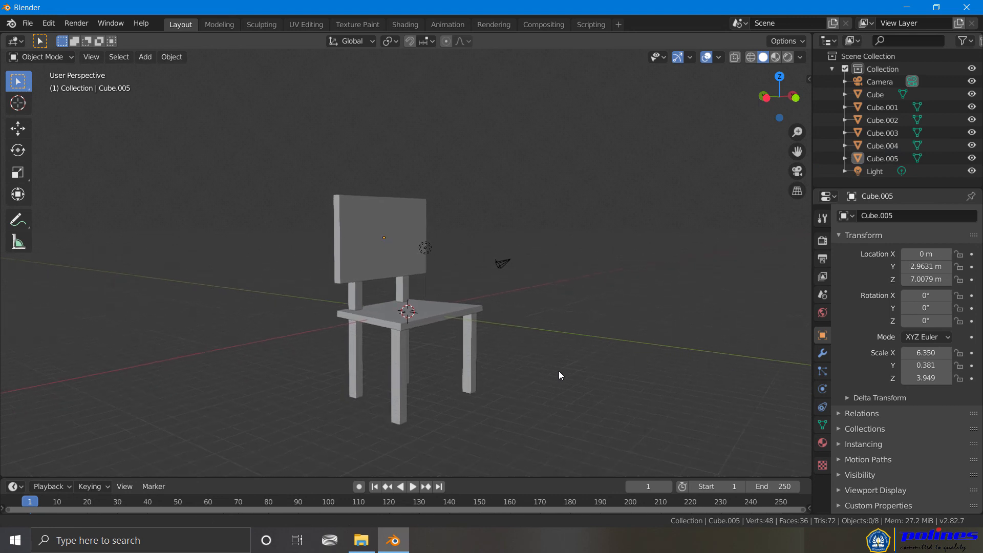